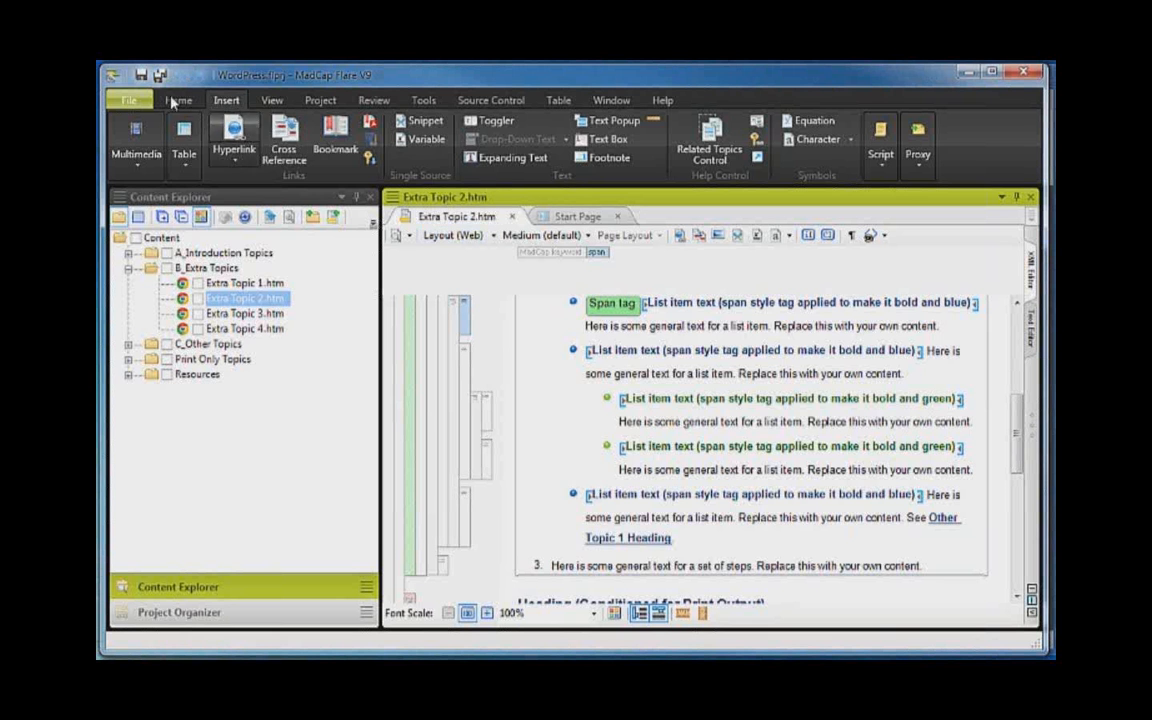
Change the active interface theme to Classic in the program options
left_click(128, 100)
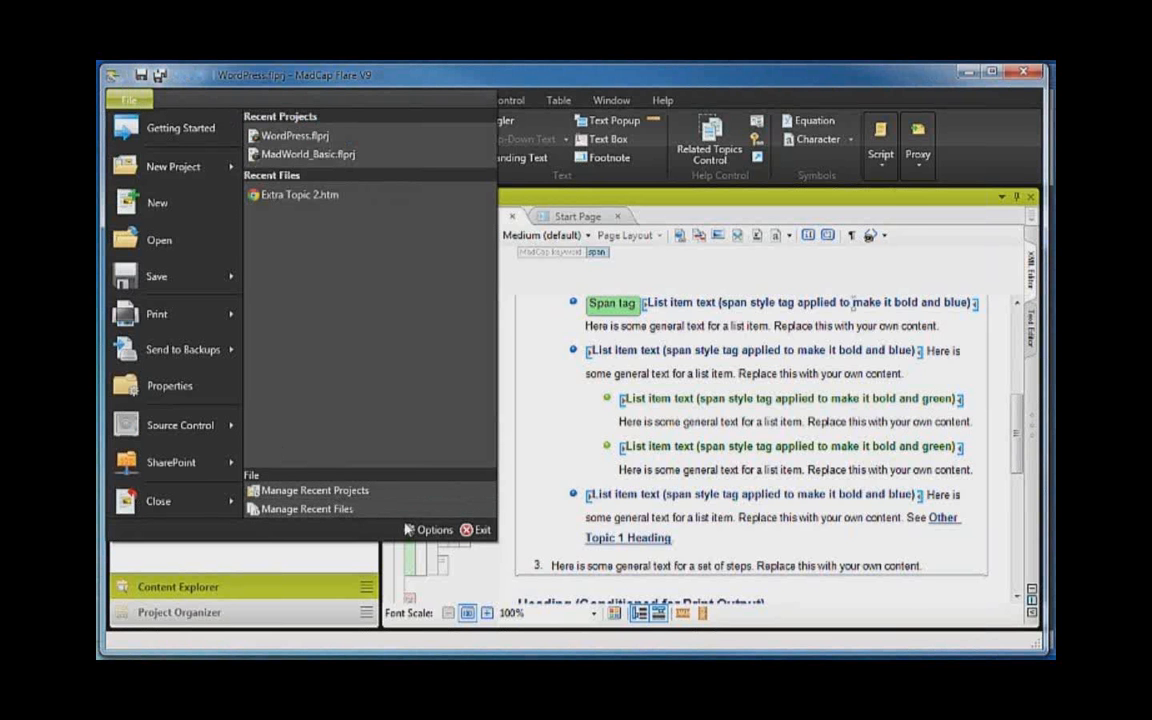
left_click(428, 529)
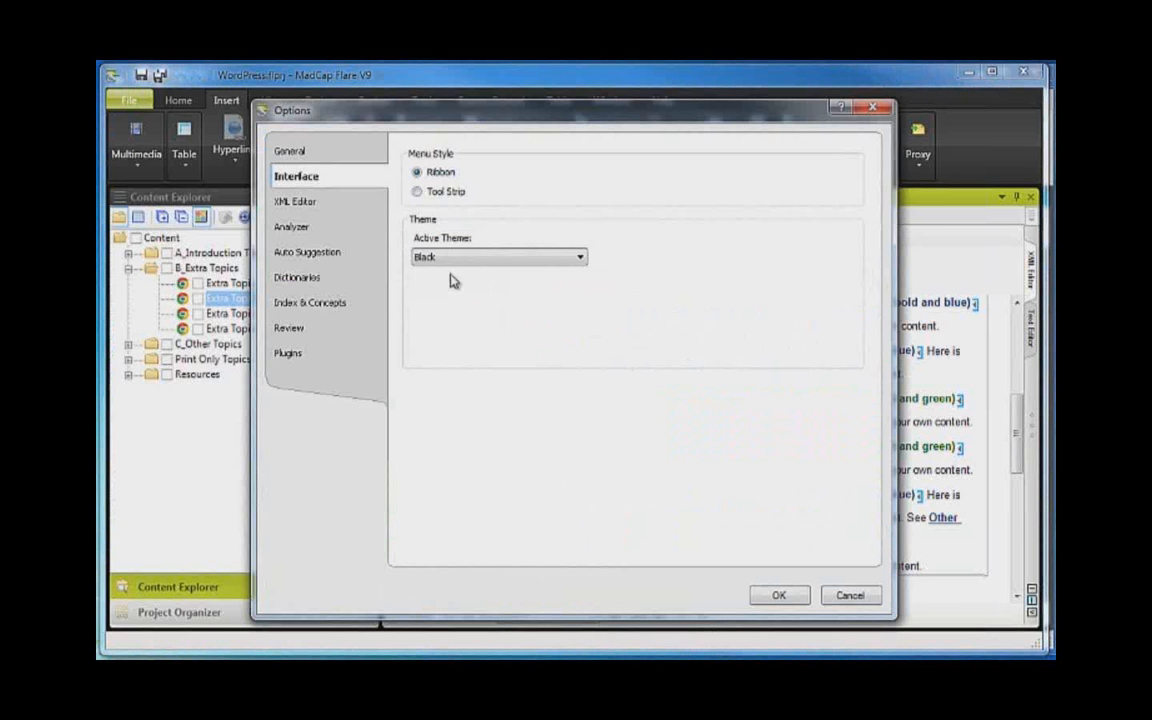
left_click(455, 258)
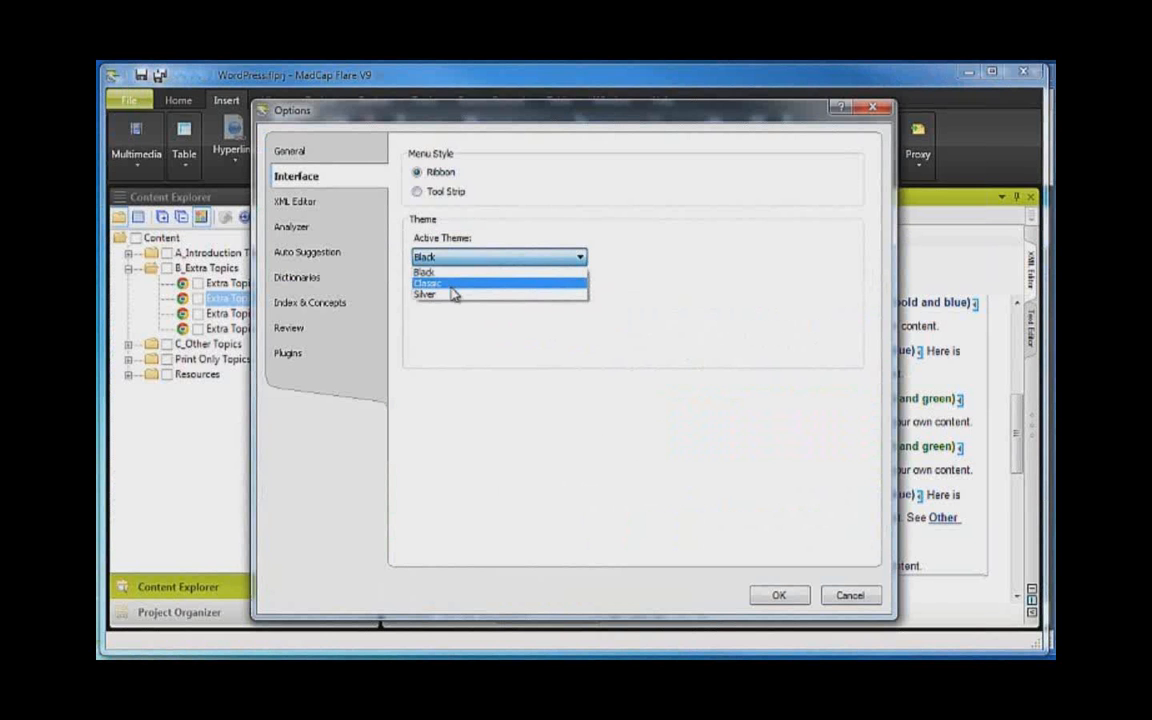
left_click(451, 285)
left_click(785, 596)
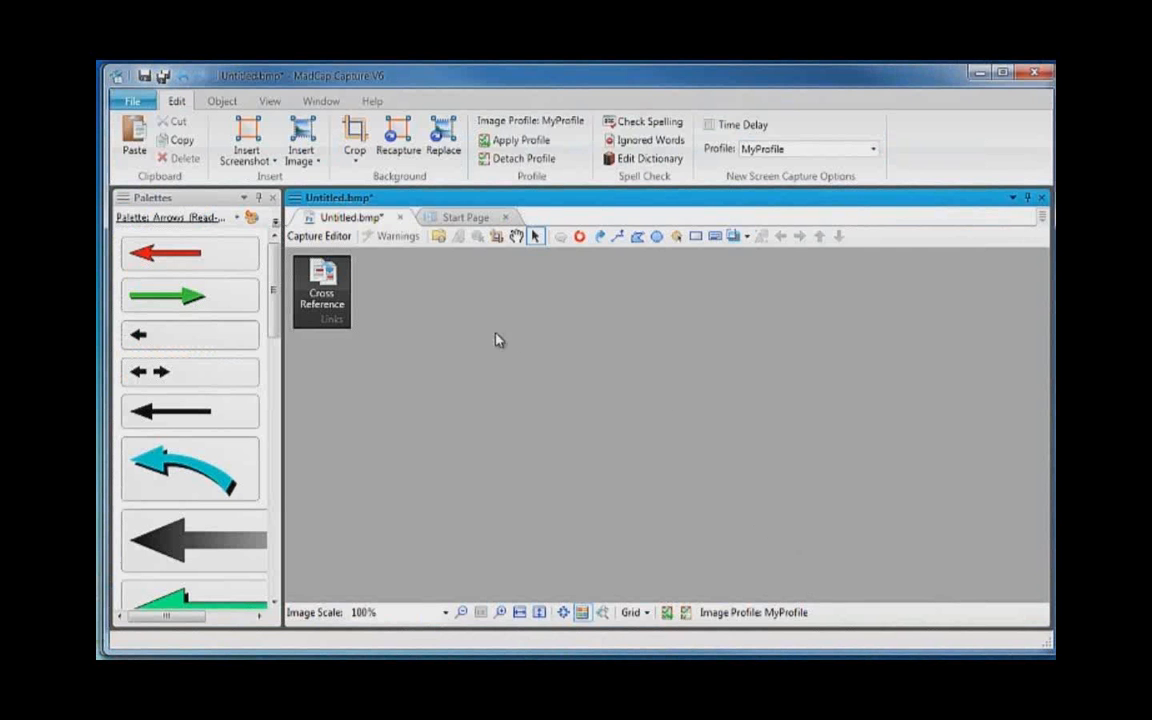
Switch to MadCap Capture and recapture the background of the Cross Reference image from the restyled Flare window
left_click(408, 135)
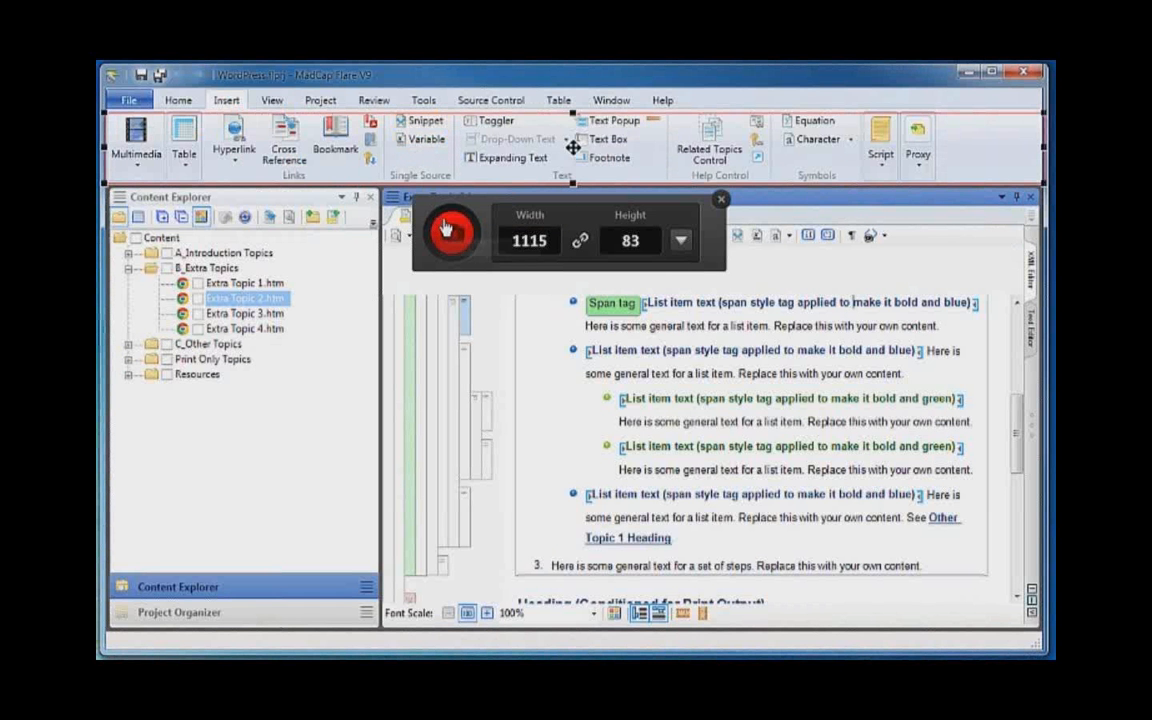
left_click(447, 229)
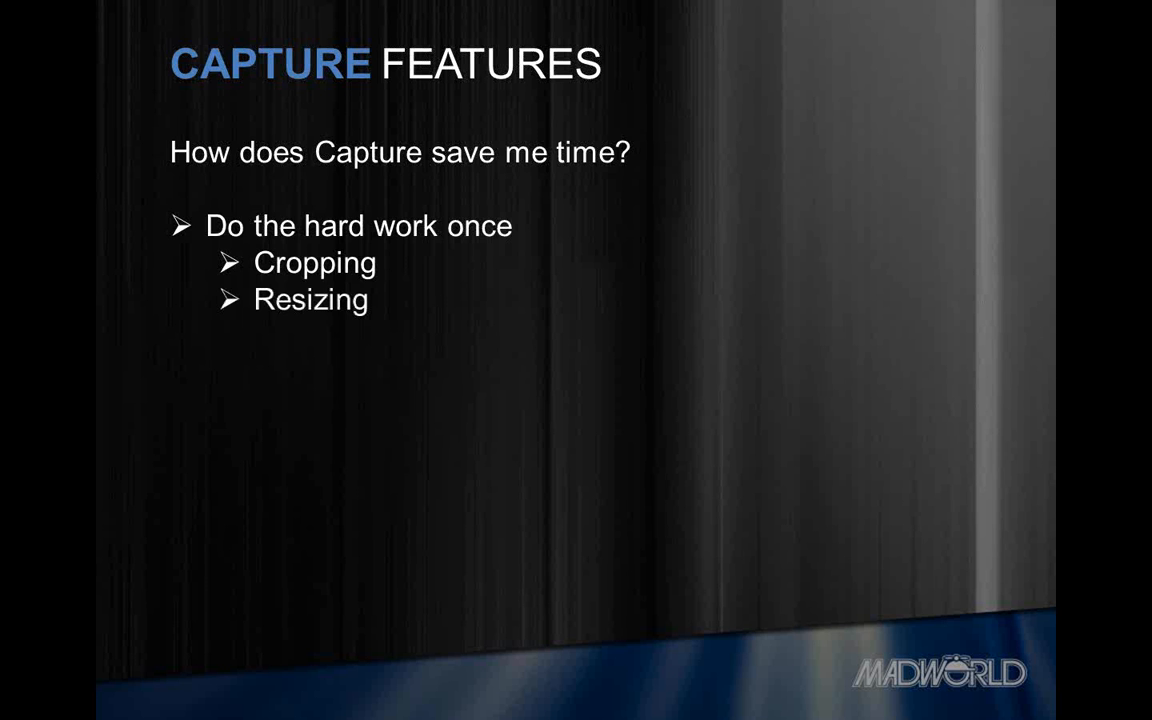
key("Right")
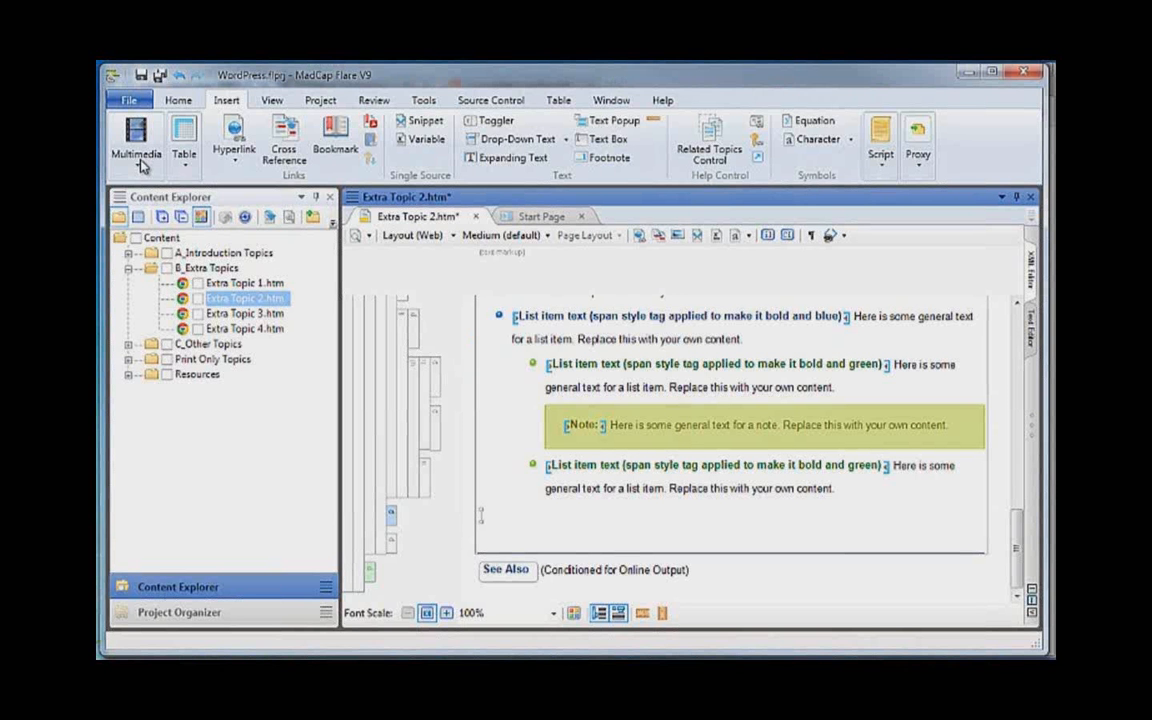
Insert a PNG region screen capture of the browser window with the WordPress database form into the topic
left_click(136, 140)
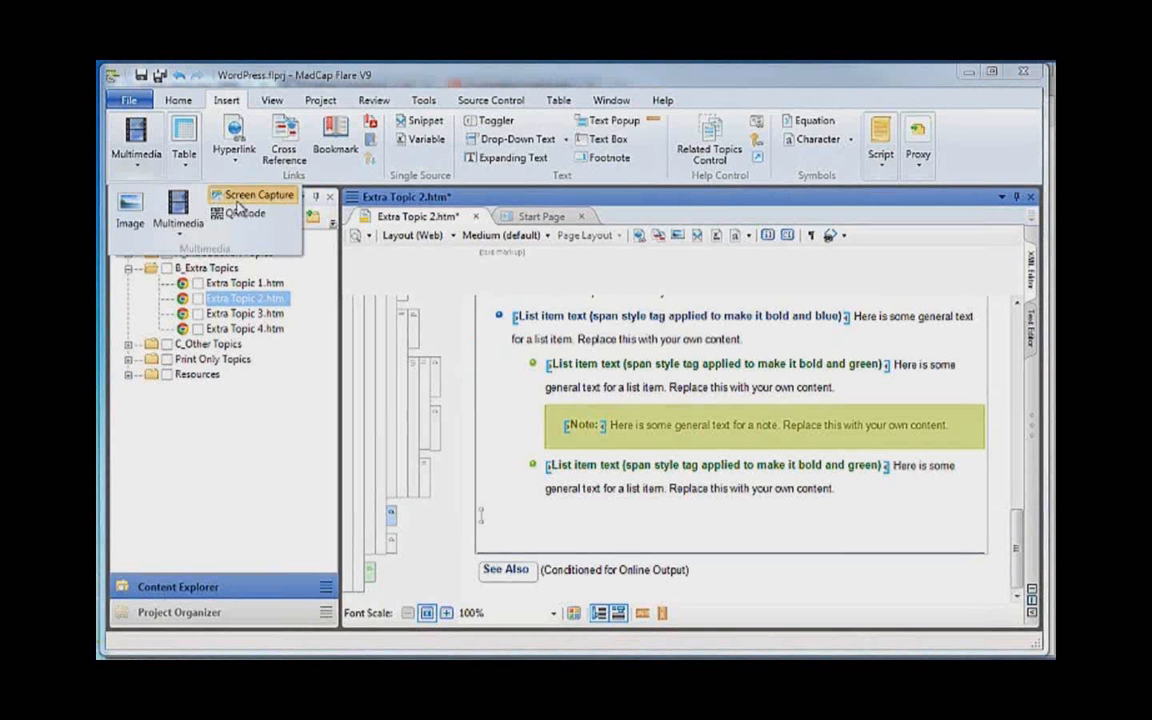
left_click(242, 197)
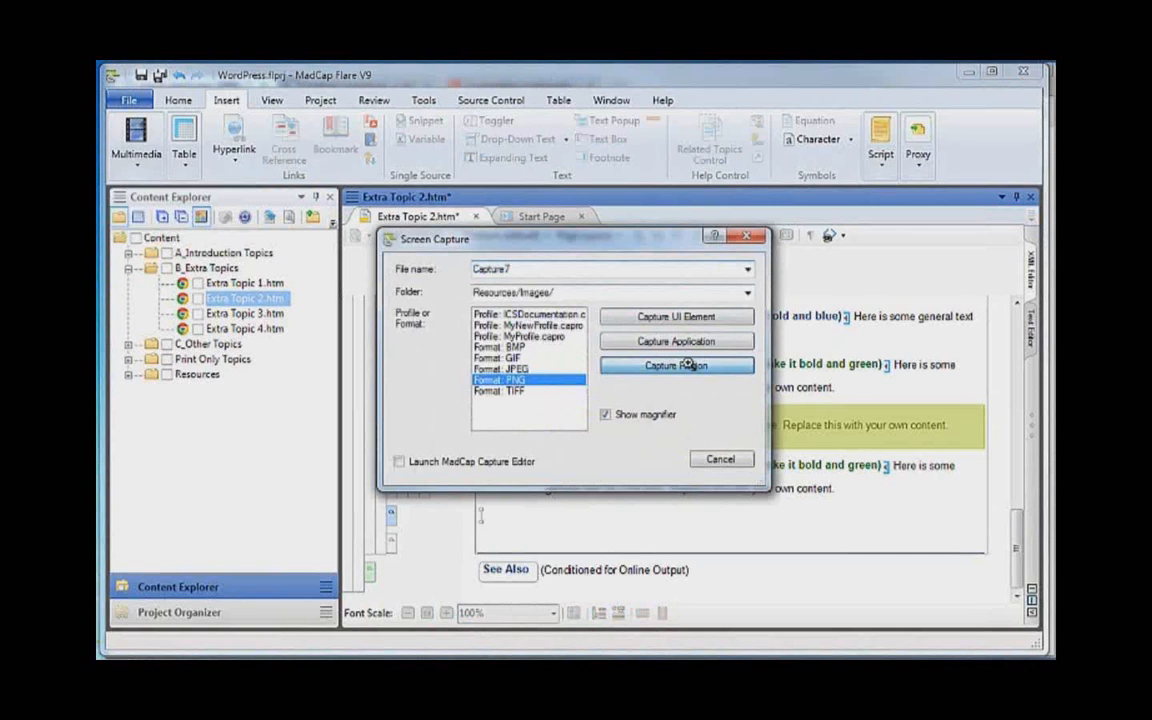
left_click(689, 369)
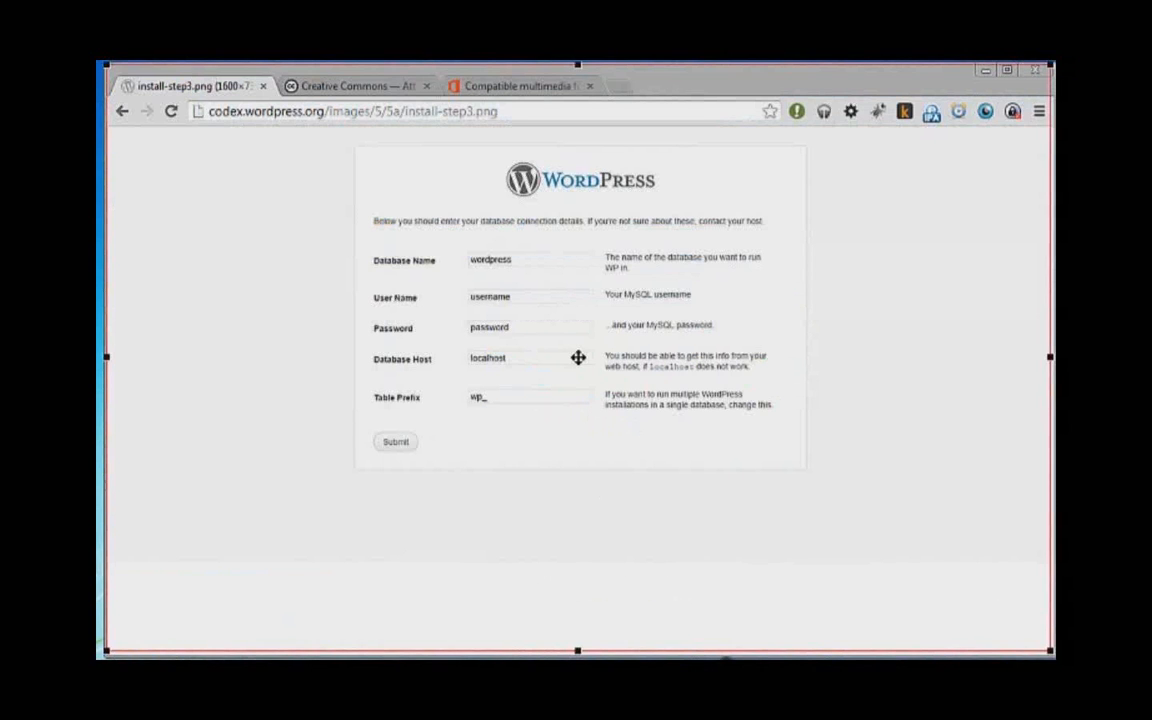
key("Return")
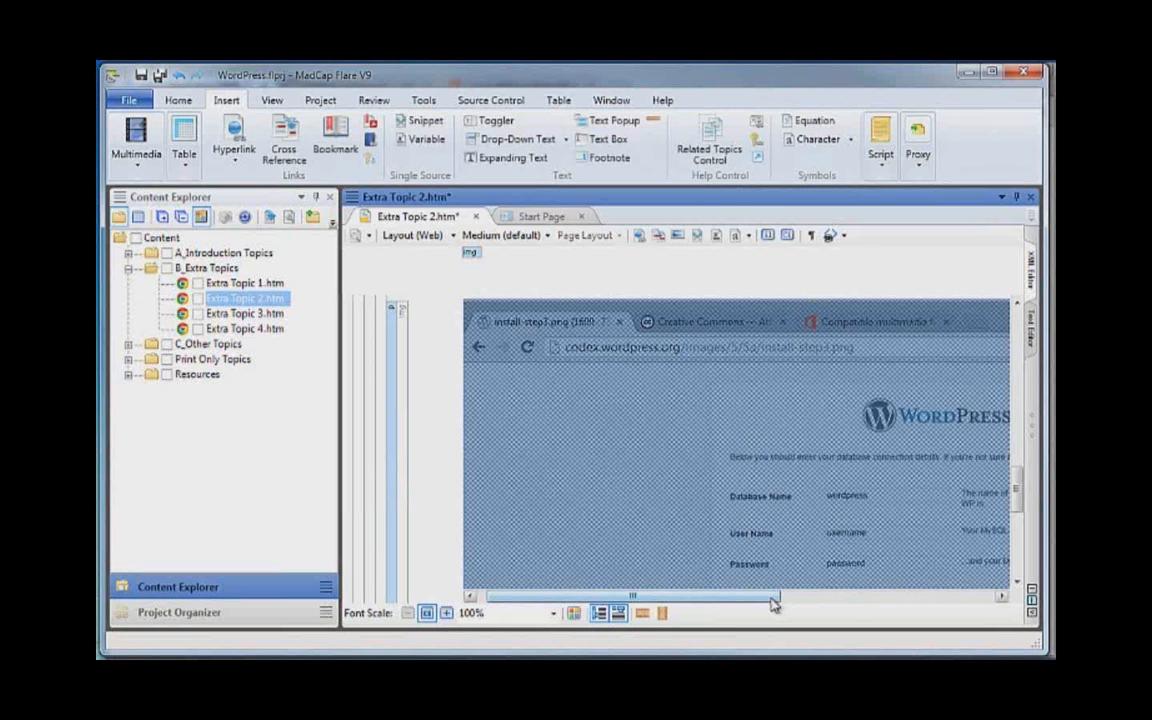
Open the inserted browser screenshot for editing in MadCap Capture
left_click(972, 597)
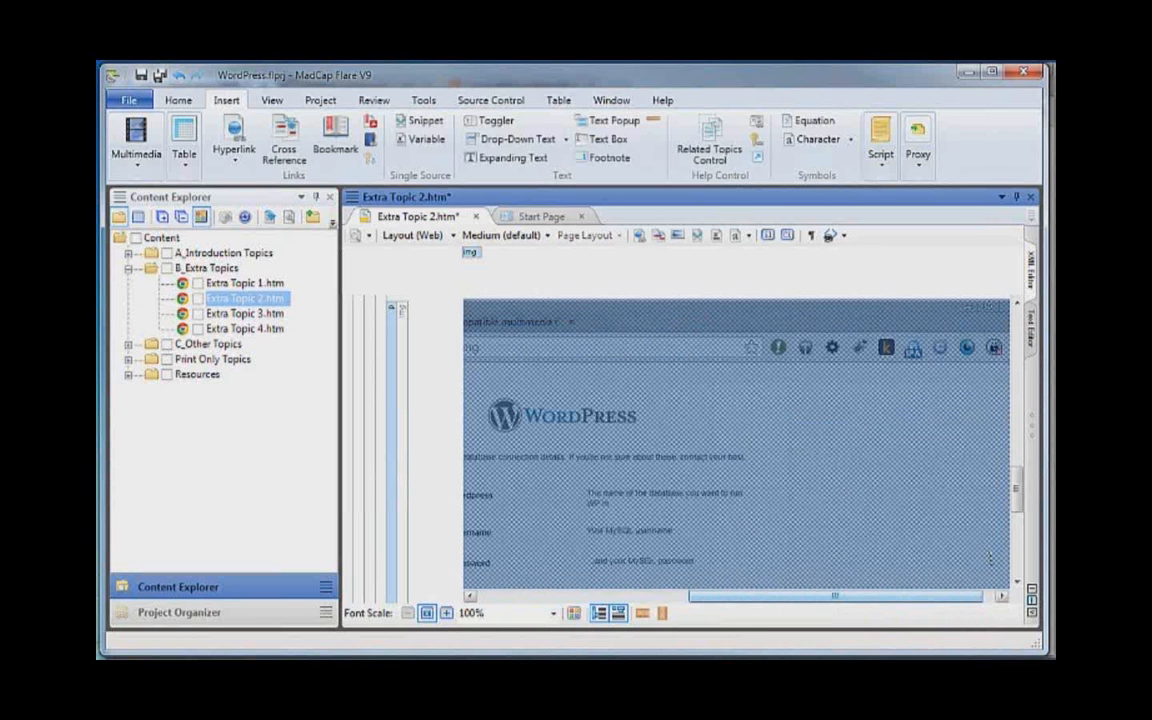
scroll(1017, 512, "down", 5)
right_click(781, 364)
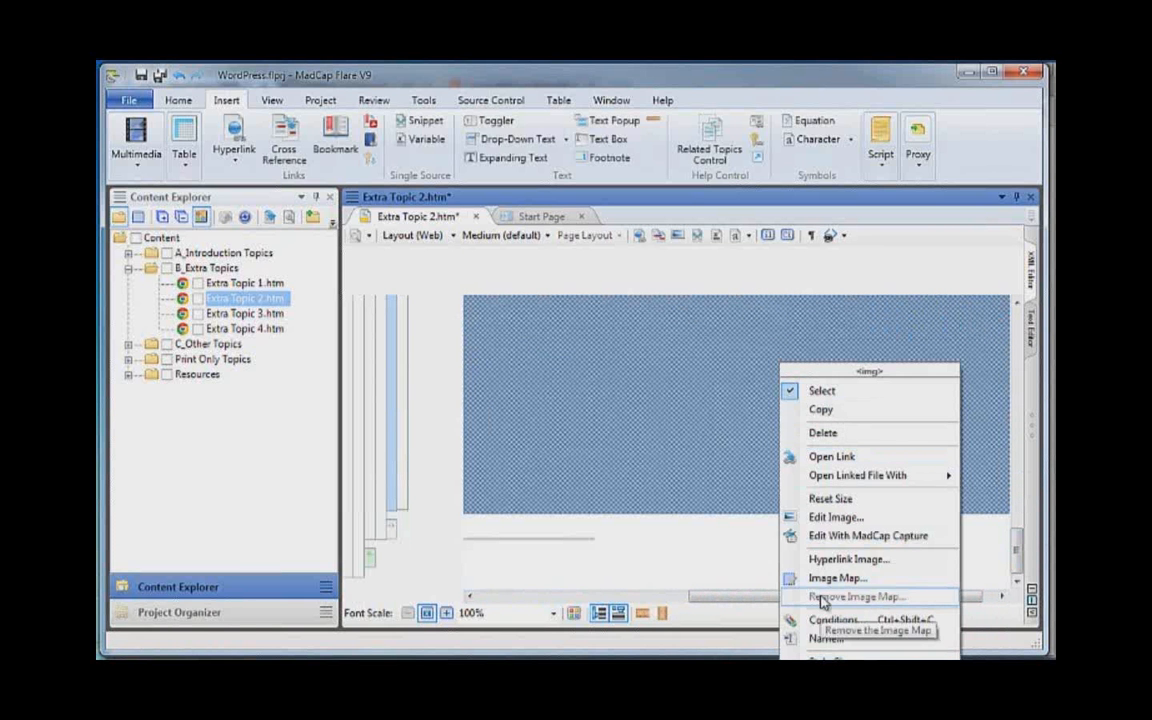
left_click(830, 536)
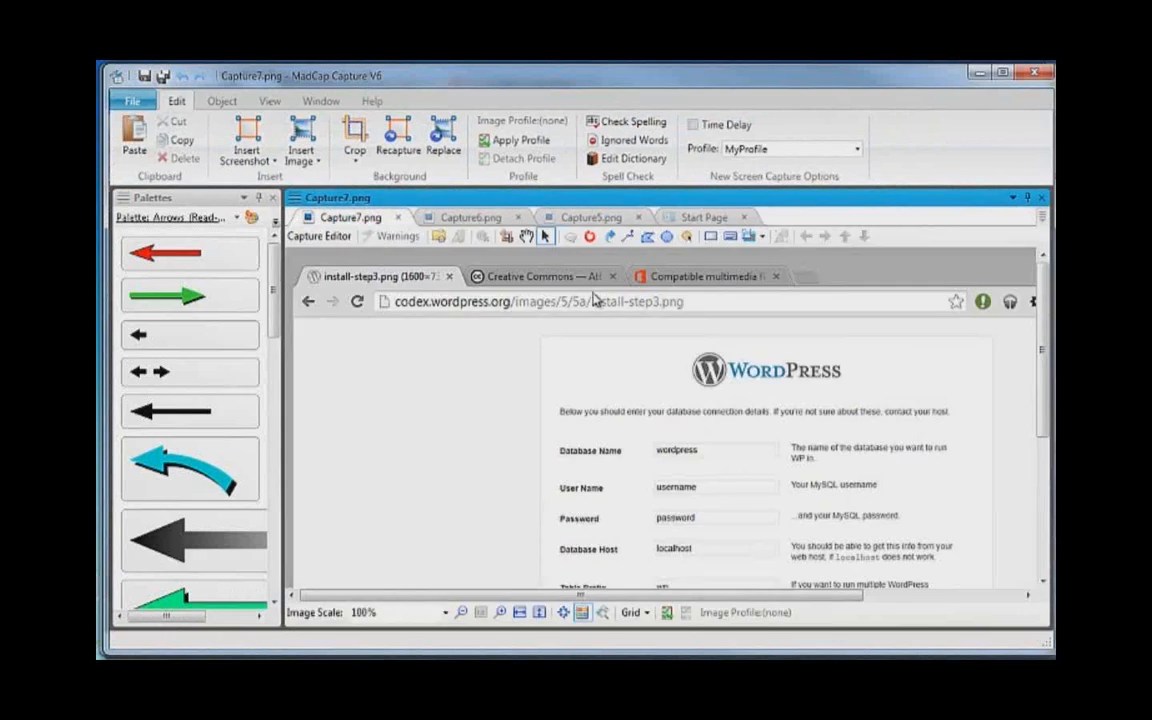
Reduce the background scale of the Capture7.png screenshot to half size in its file properties
right_click(592, 291)
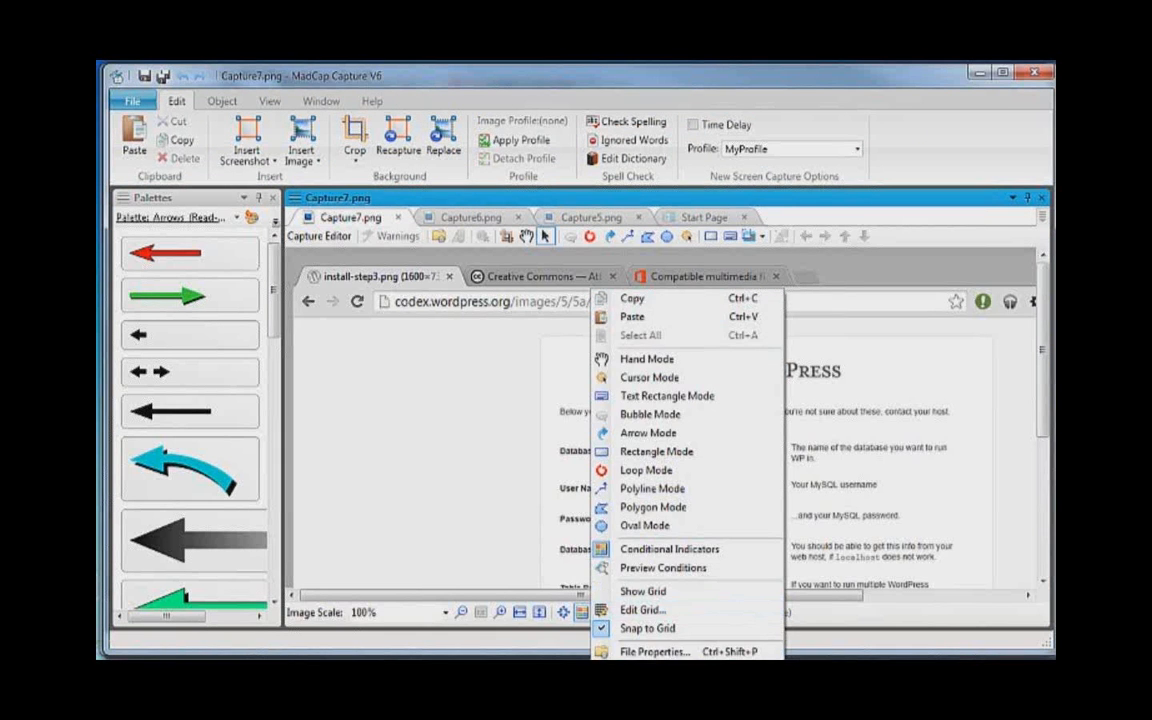
left_click(655, 651)
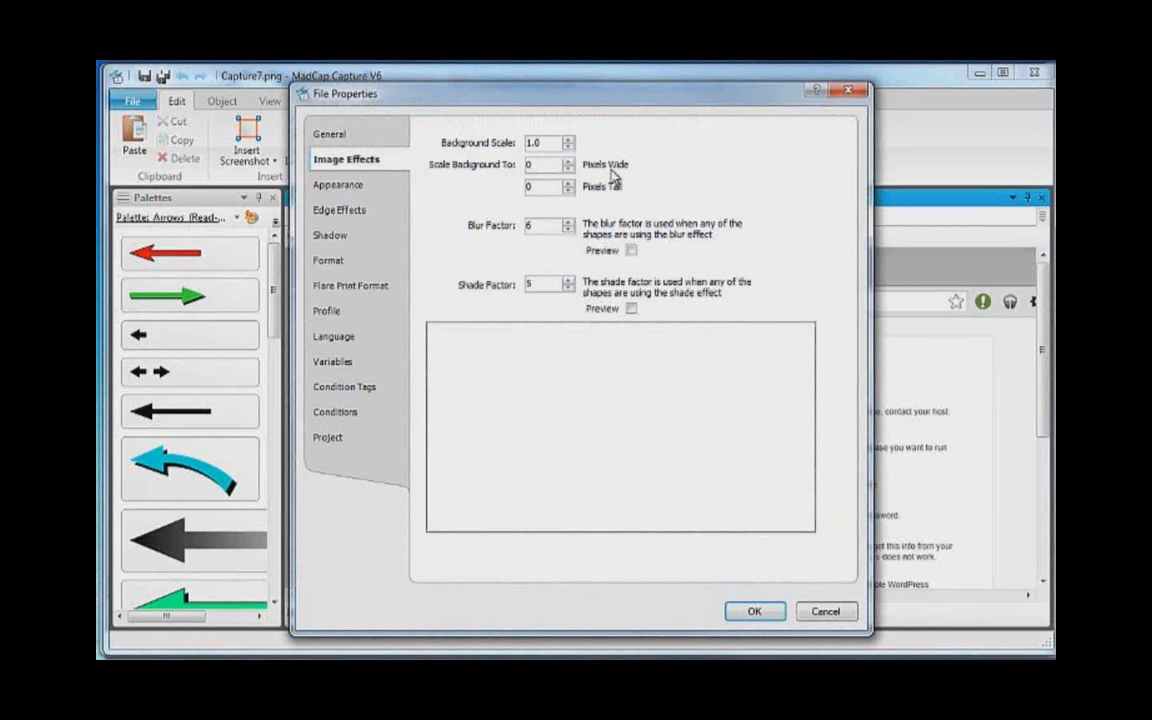
left_click(567, 148)
left_click(567, 148)
left_click(567, 148)
left_click(567, 148)
left_click(567, 148)
left_click(755, 611)
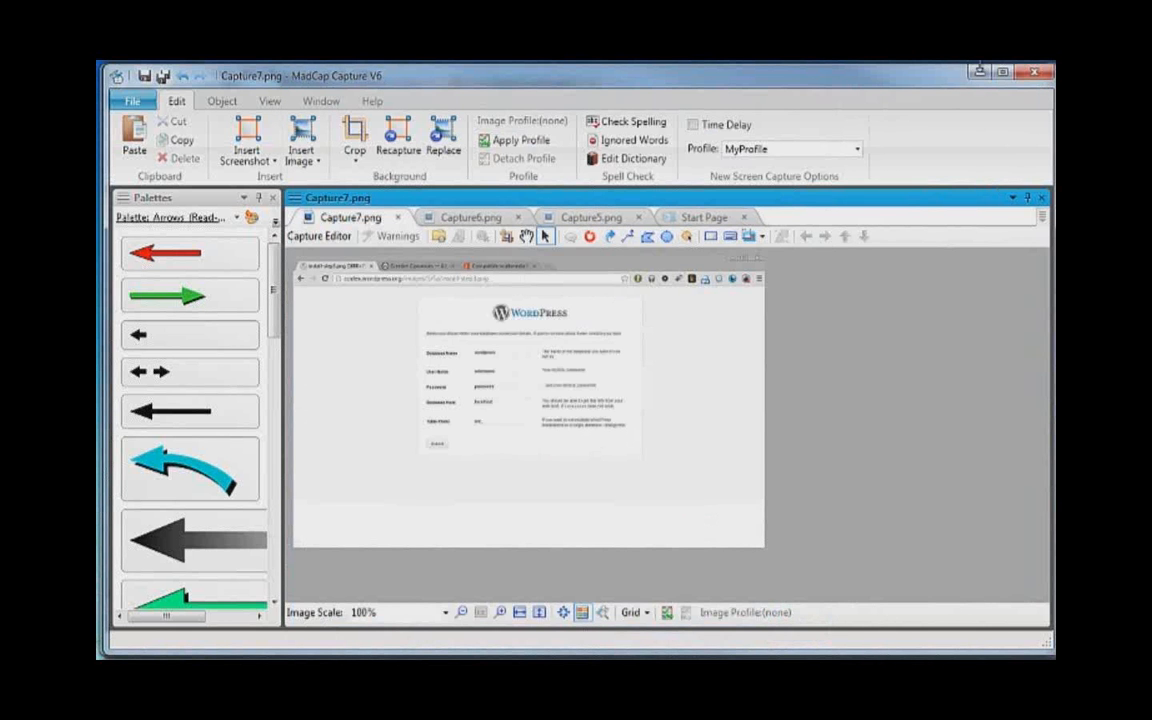
Return to Flare and check the resized screenshot in Extra Topic 2
left_click(980, 73)
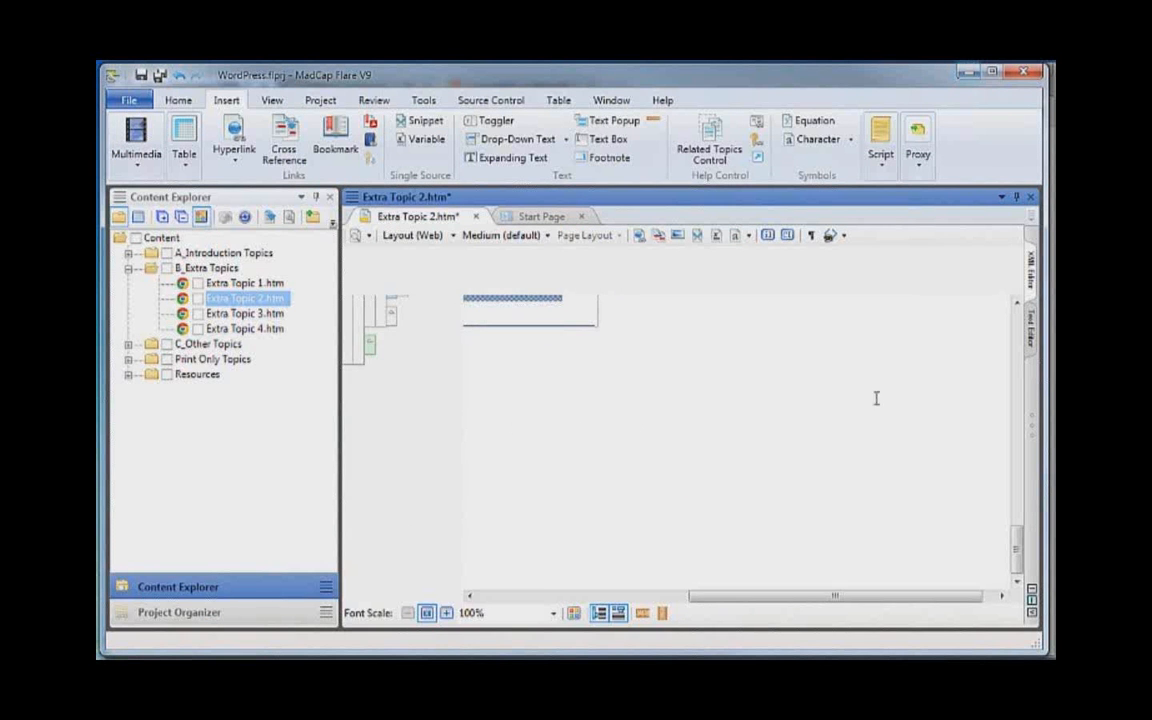
key("ctrl+v")
scroll(783, 398, "up", 3)
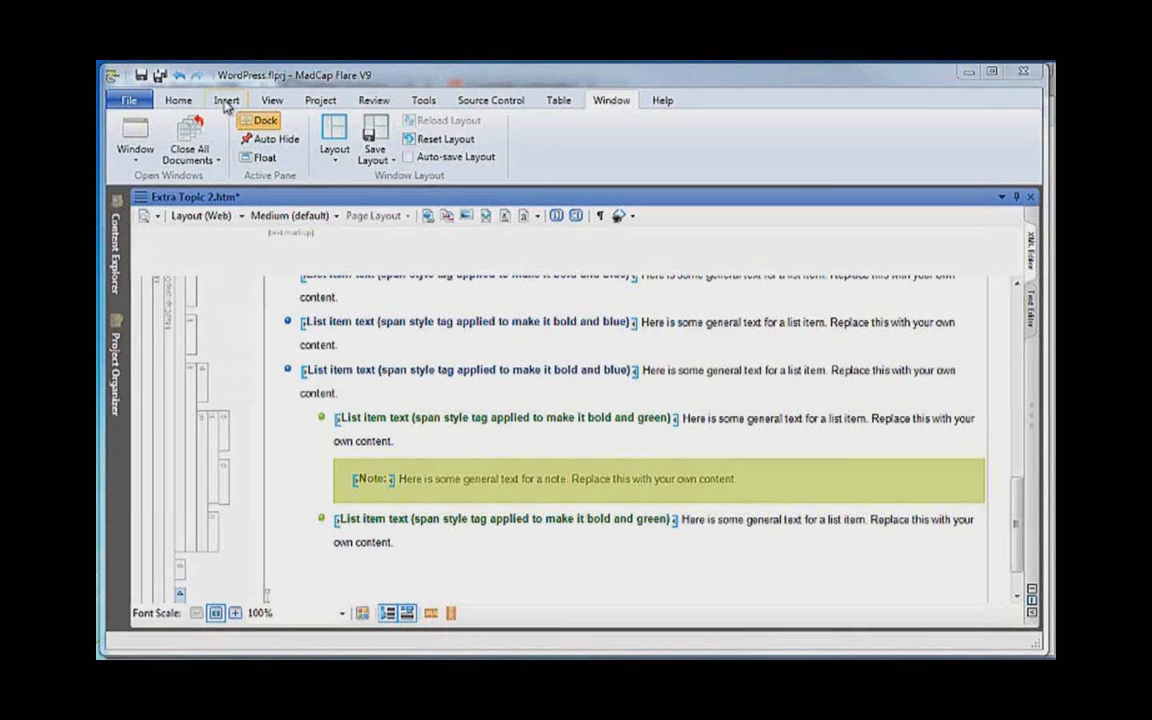
Insert a PNG region screen capture of the enlarged WordPress database form in the browser into the topic
left_click(226, 100)
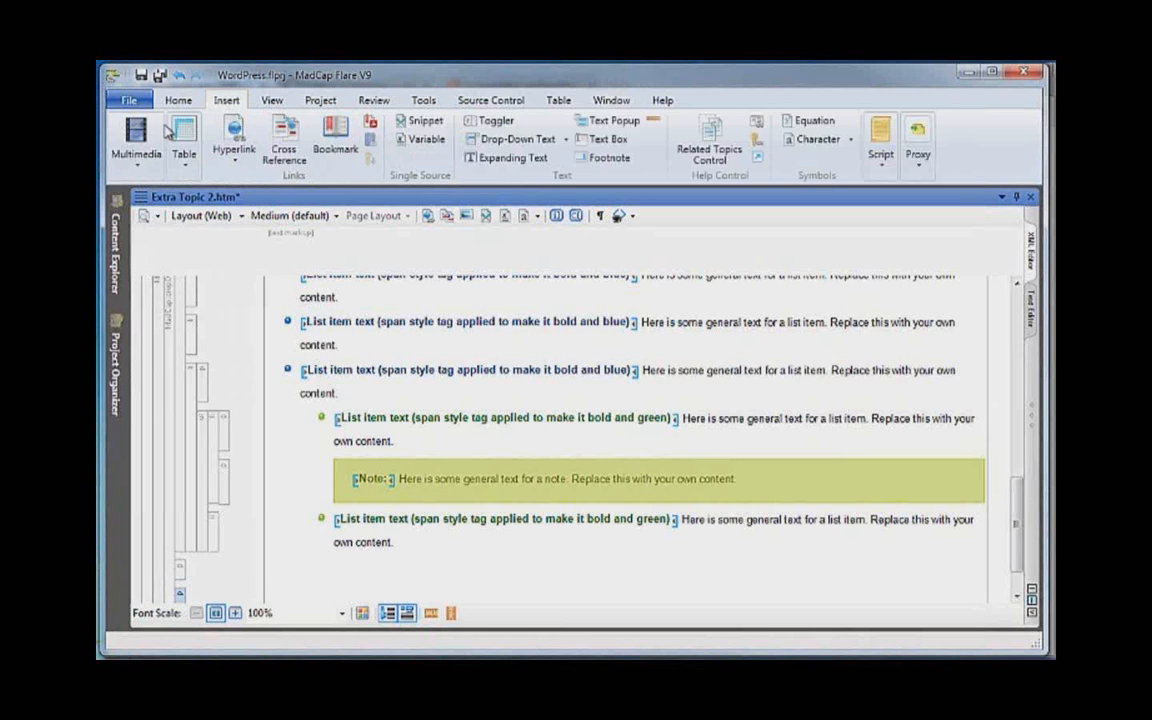
left_click(140, 160)
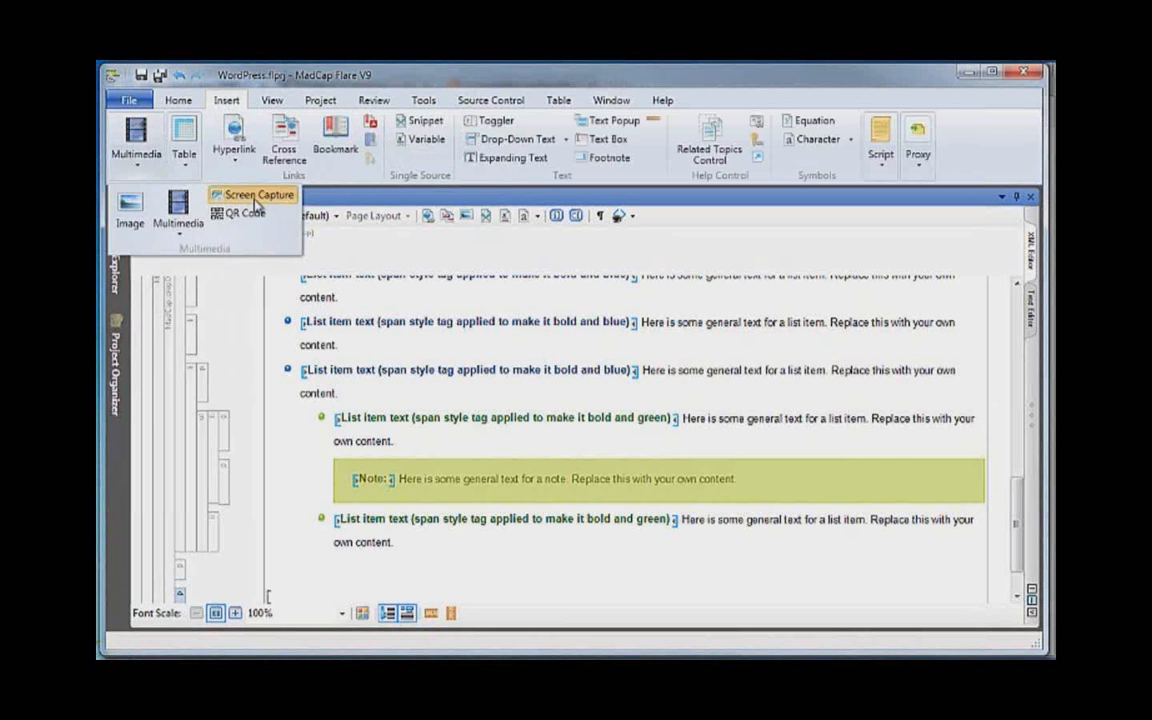
left_click(257, 197)
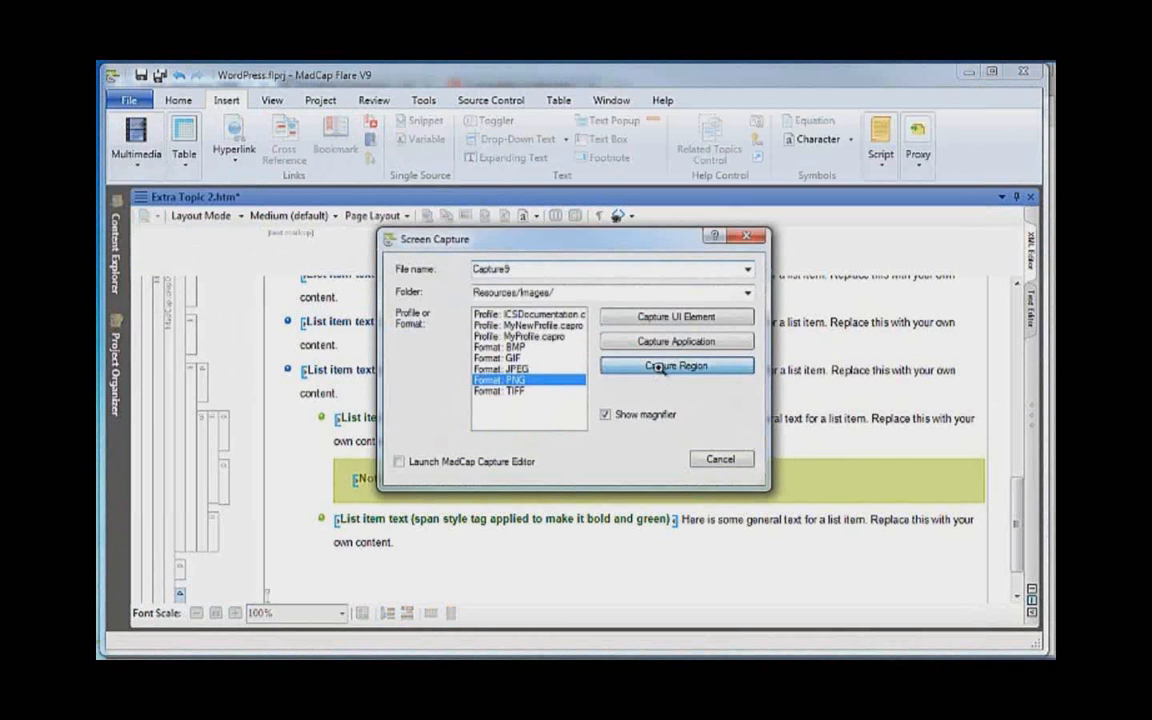
left_click(659, 368)
left_click(660, 371)
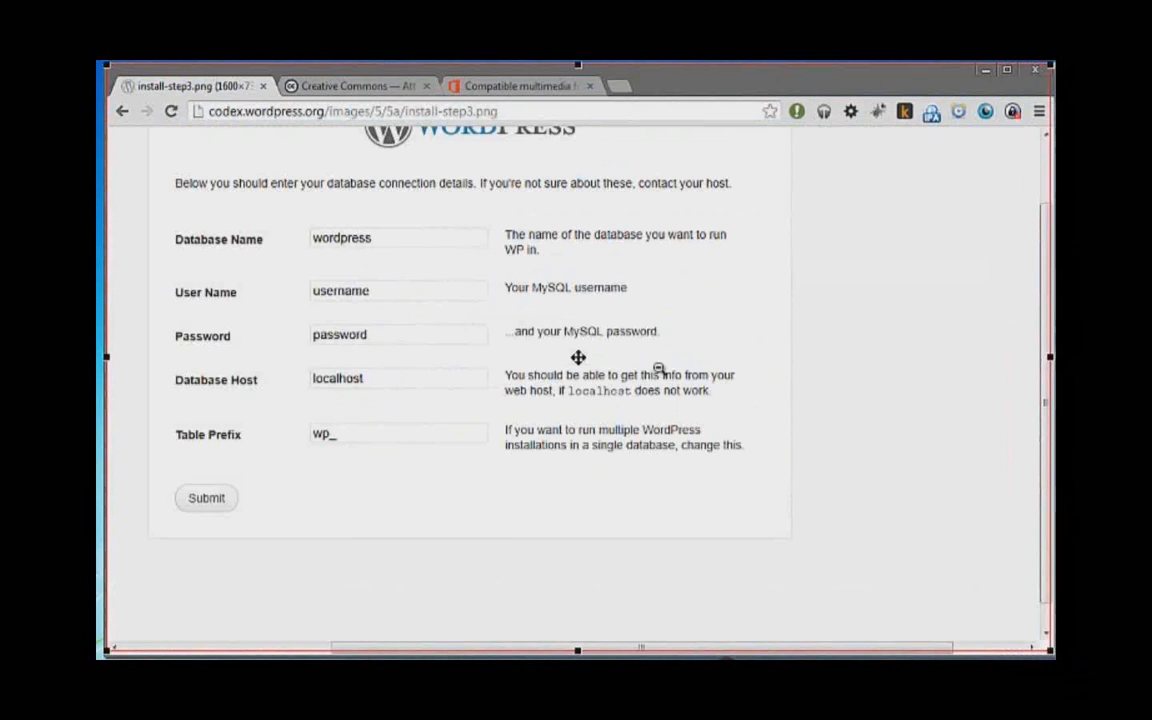
left_click(578, 357)
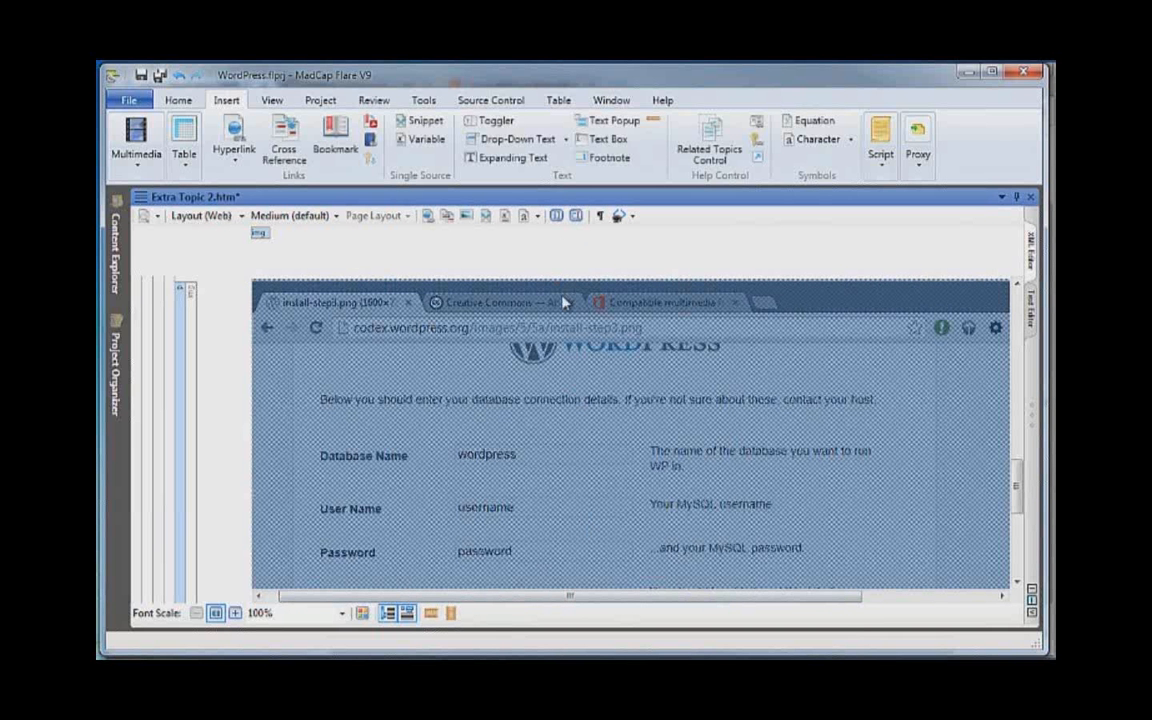
Open the new screenshot in MadCap Capture and cover all the form's field values with a blur-inside rectangle about 140 by 270 pixels
right_click(558, 401)
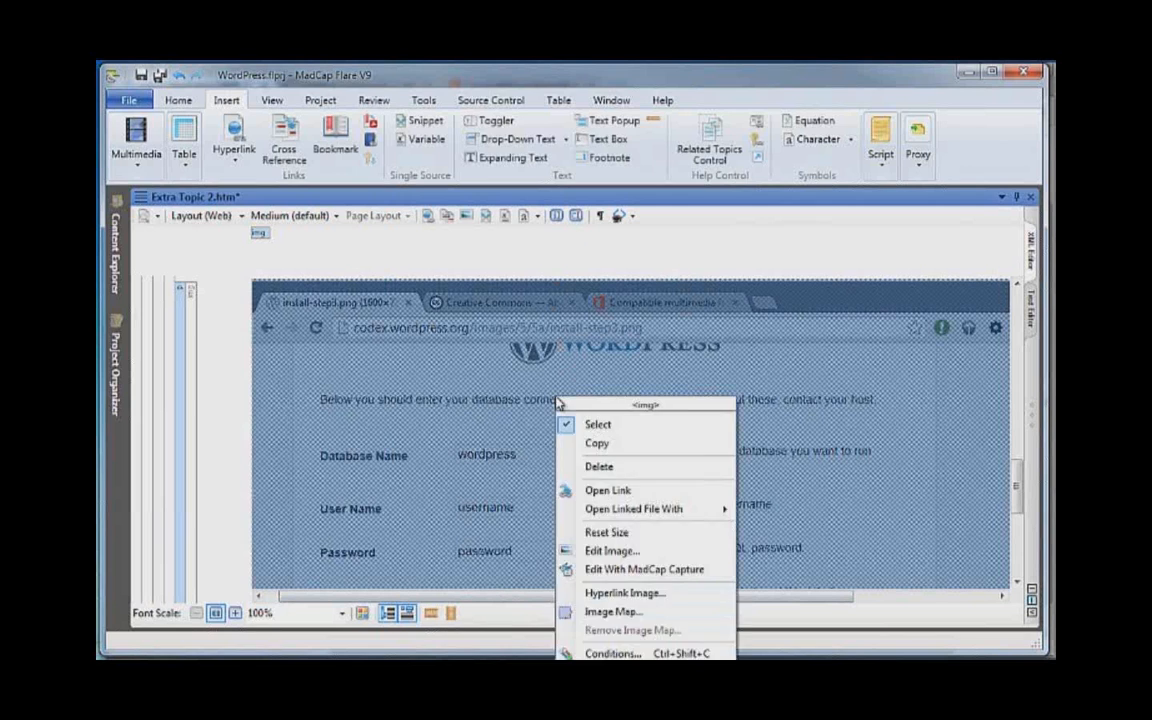
left_click(627, 572)
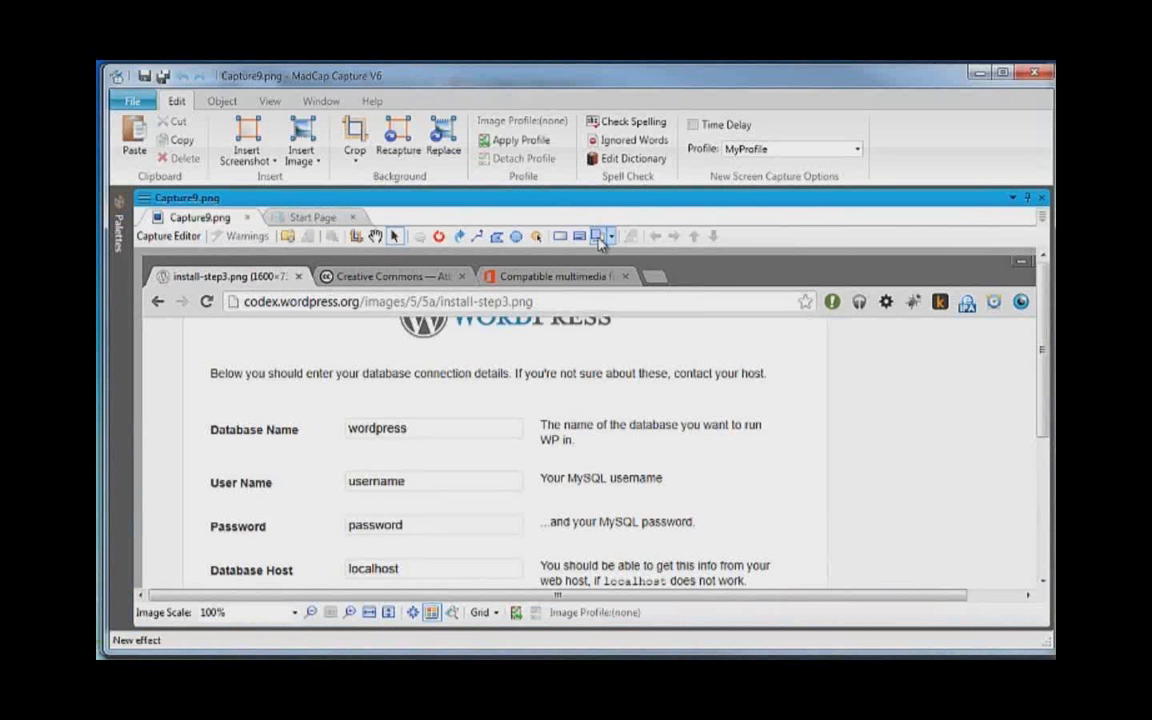
left_click(609, 236)
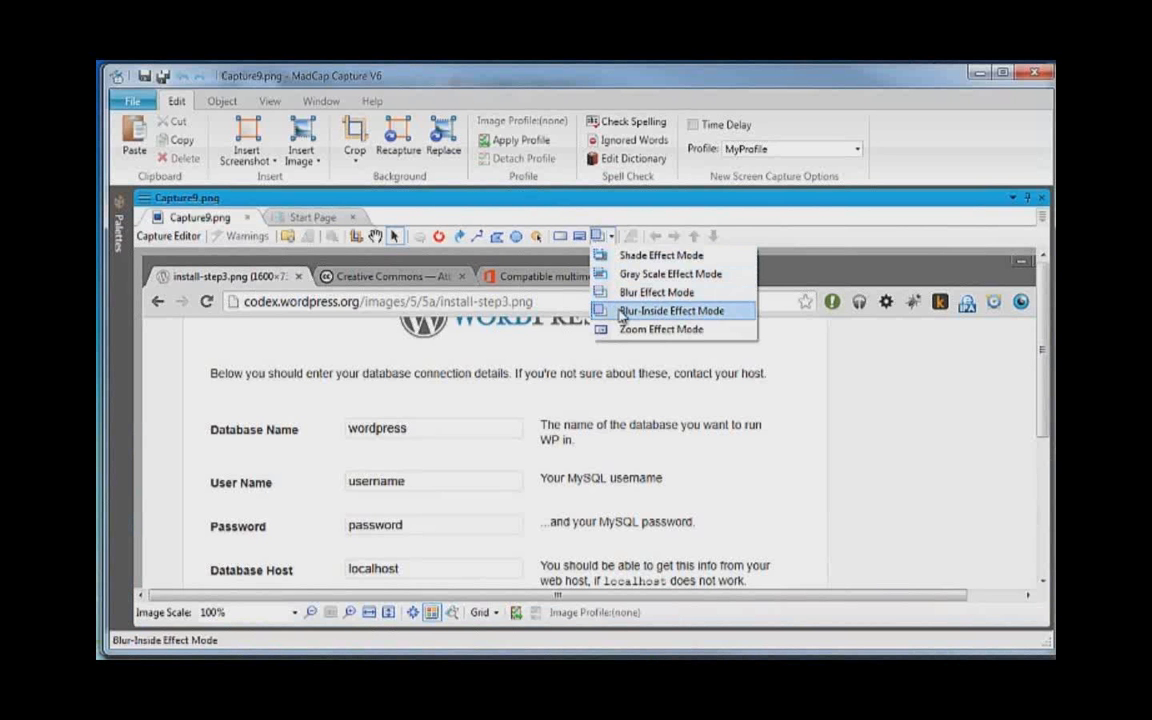
left_click(652, 310)
left_click_drag(343, 407, 462, 612)
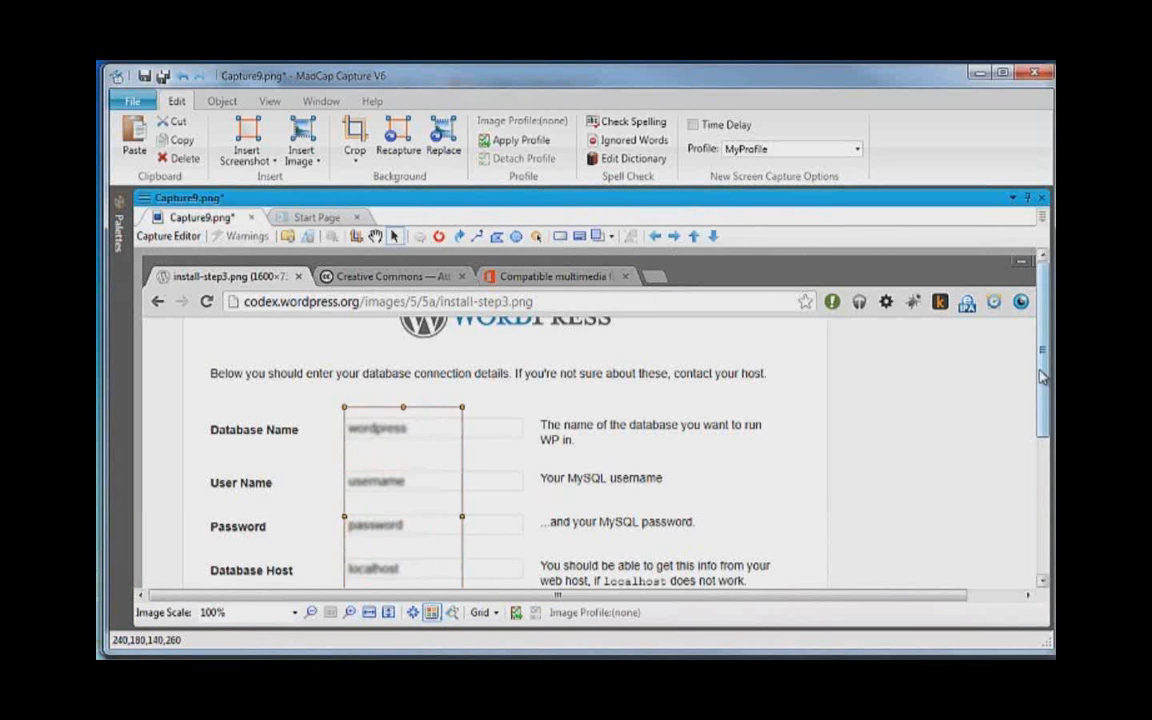
left_click_drag(1040, 370, 1038, 449)
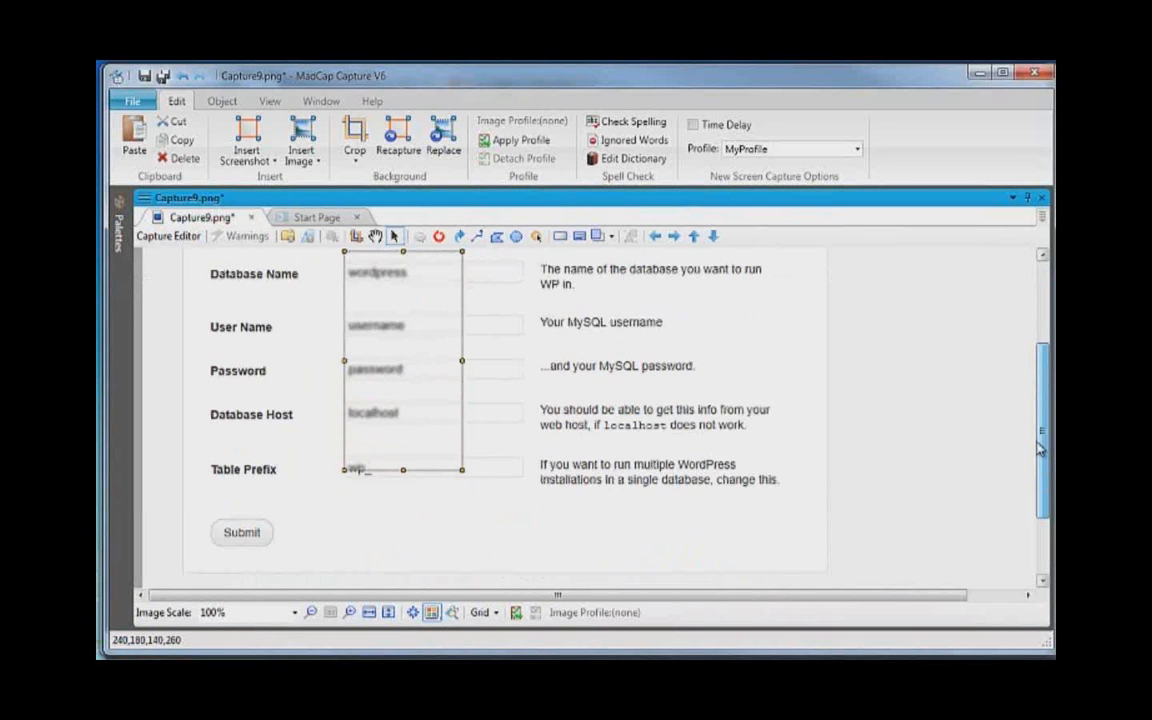
left_click_drag(404, 469, 403, 477)
Set the rectangle's blur-inside factor to 10 and save Capture9.png
right_click(403, 476)
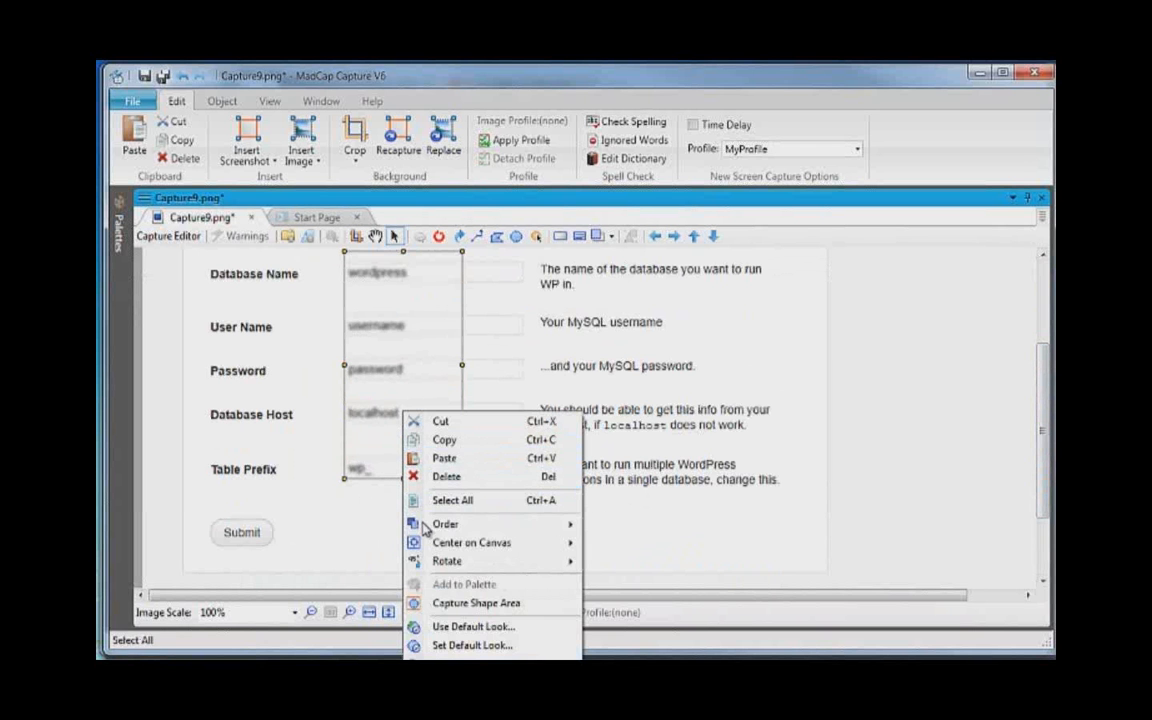
left_click(460, 684)
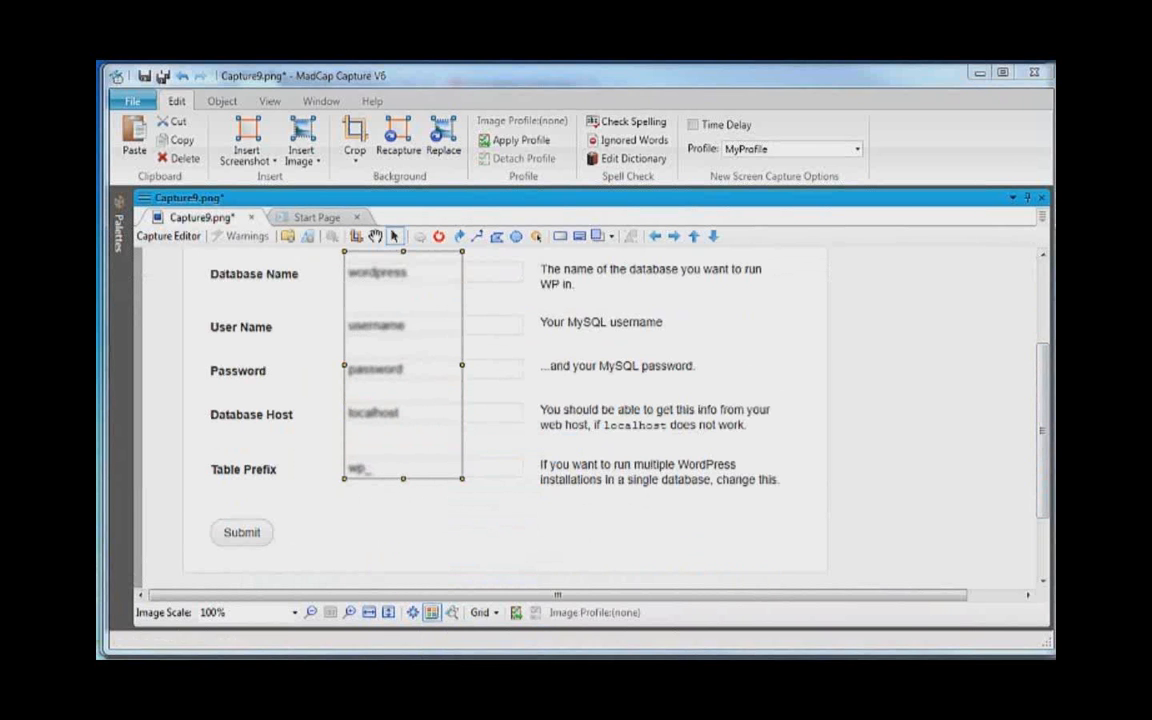
left_click(641, 180)
left_click(641, 180)
left_click(641, 180)
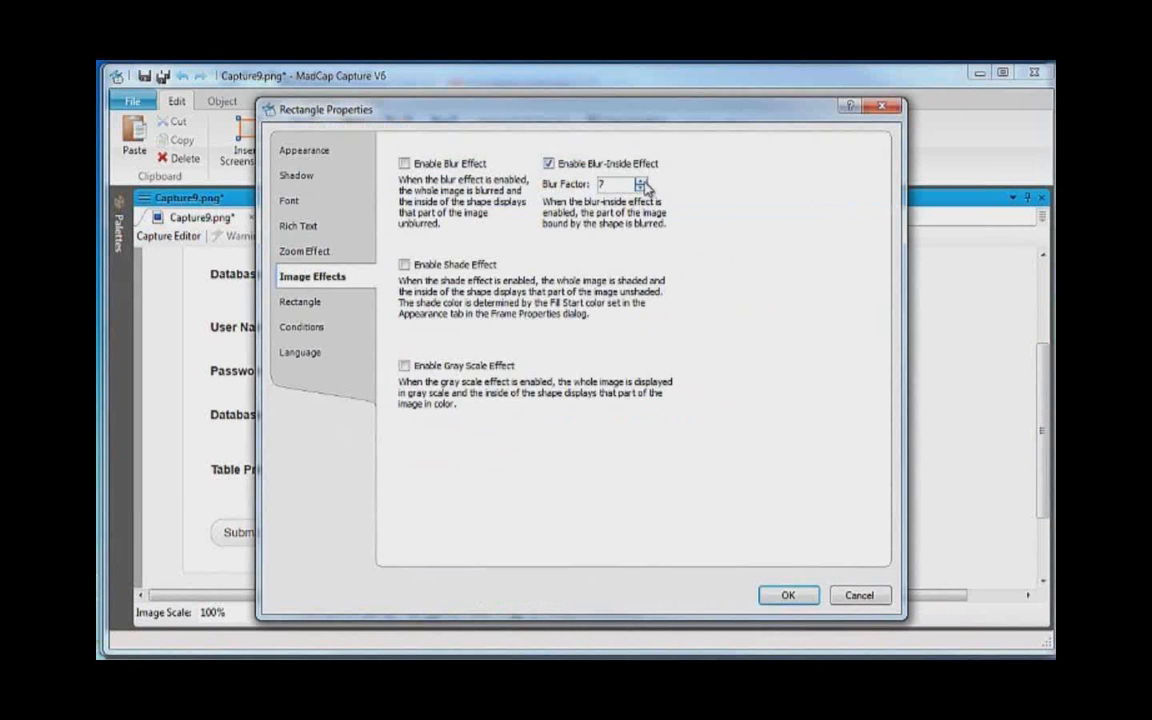
left_click(641, 180)
left_click(641, 180)
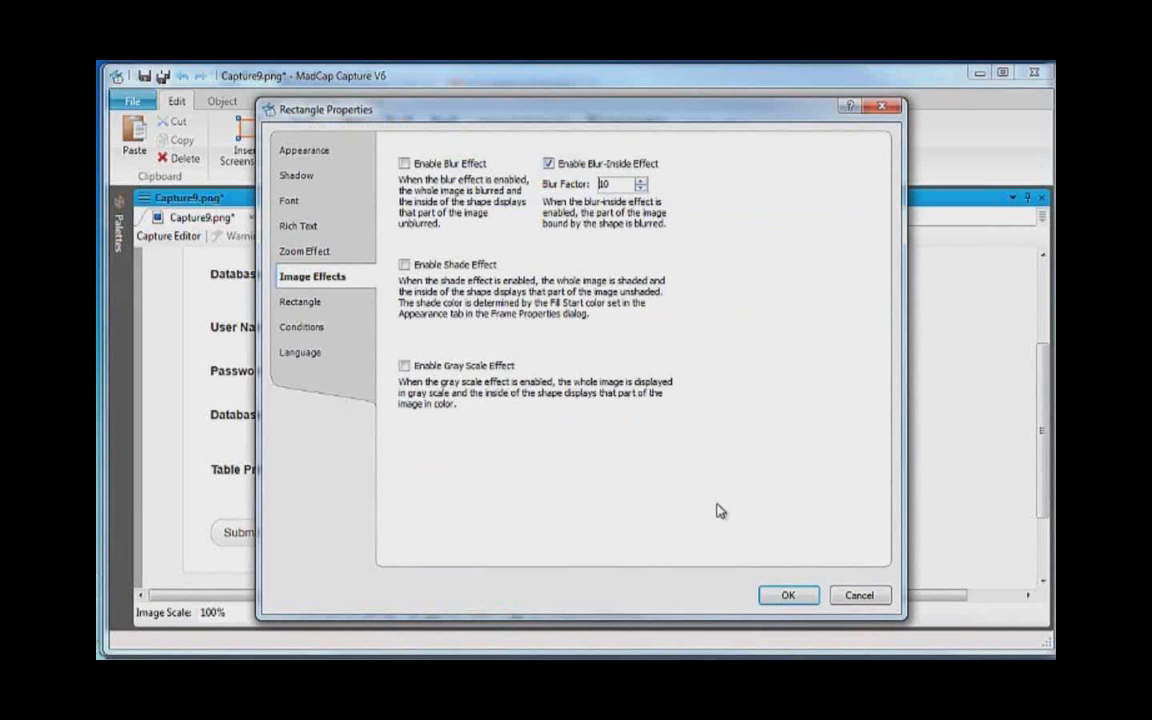
left_click(798, 597)
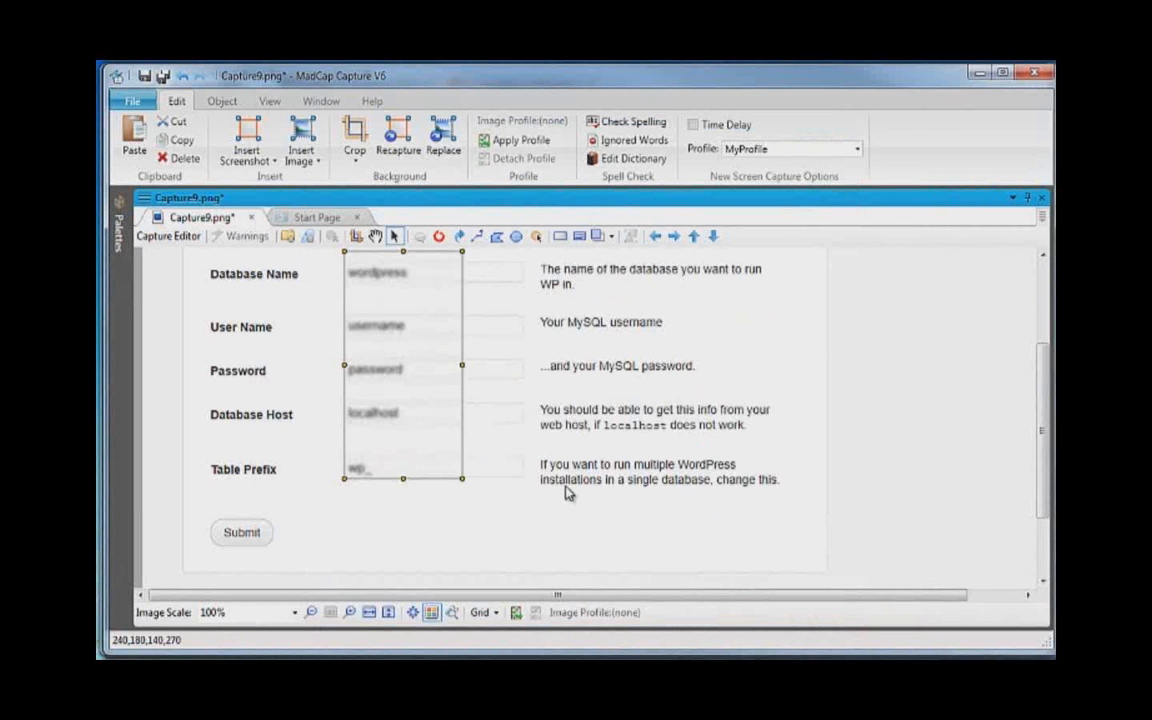
key("ctrl+s")
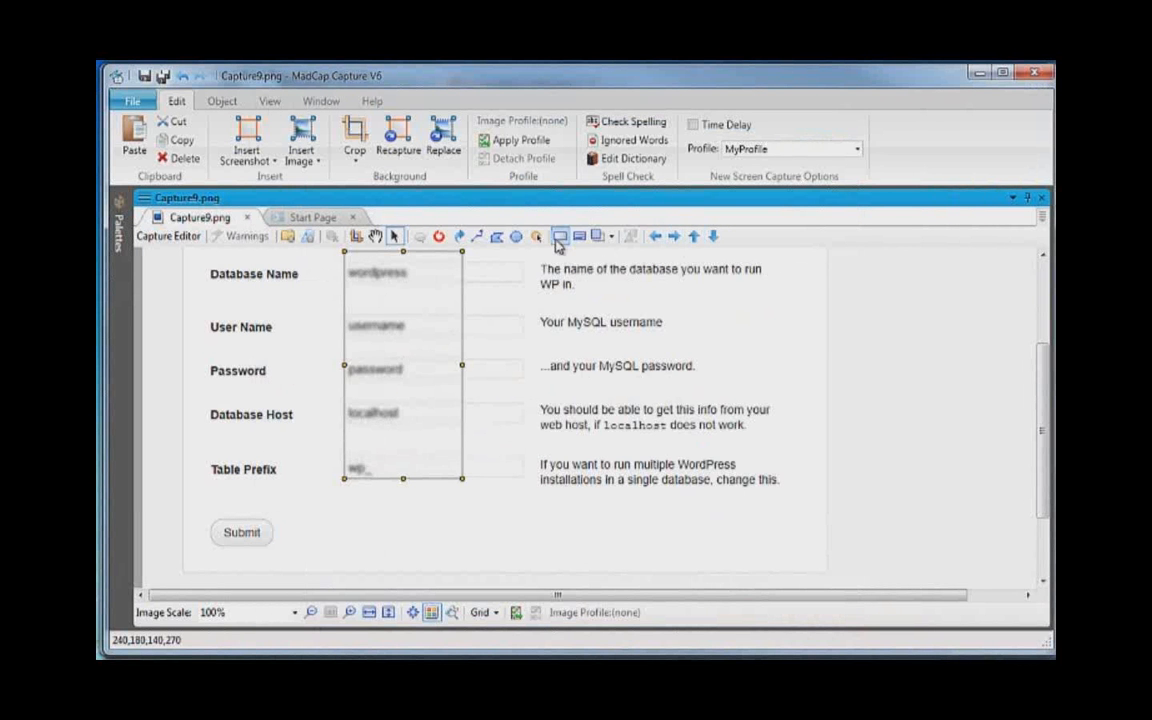
Return to Flare and check the blurred WordPress form screenshot in Extra Topic 2
left_click(985, 76)
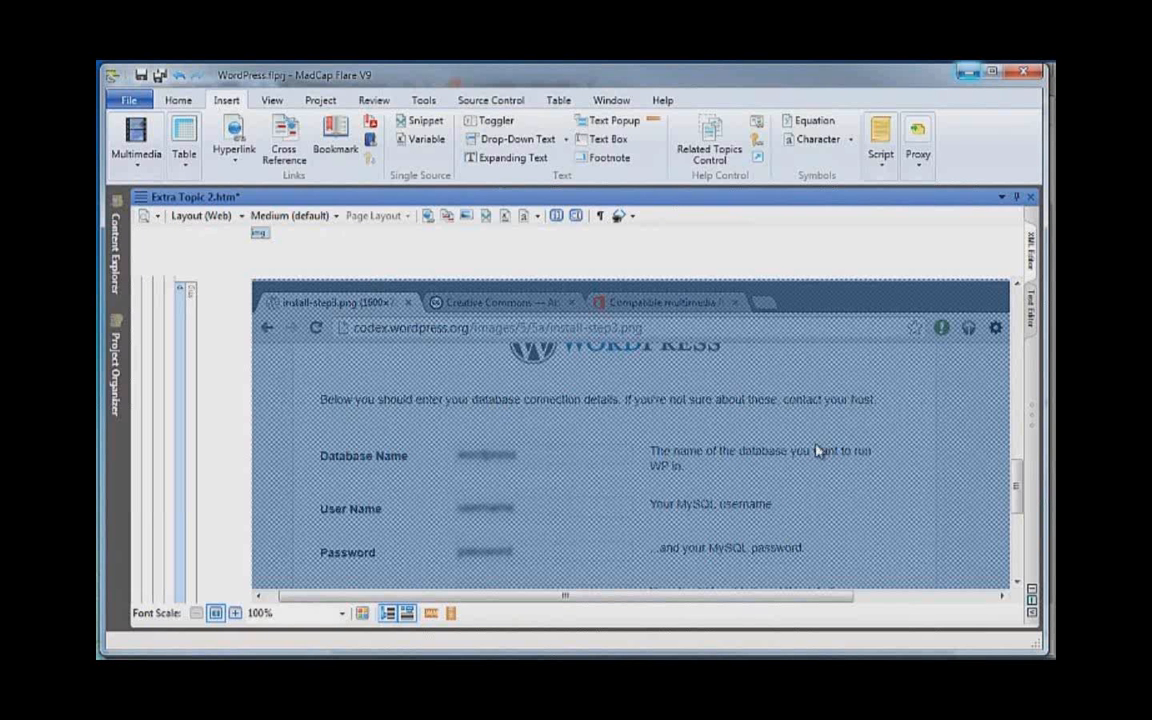
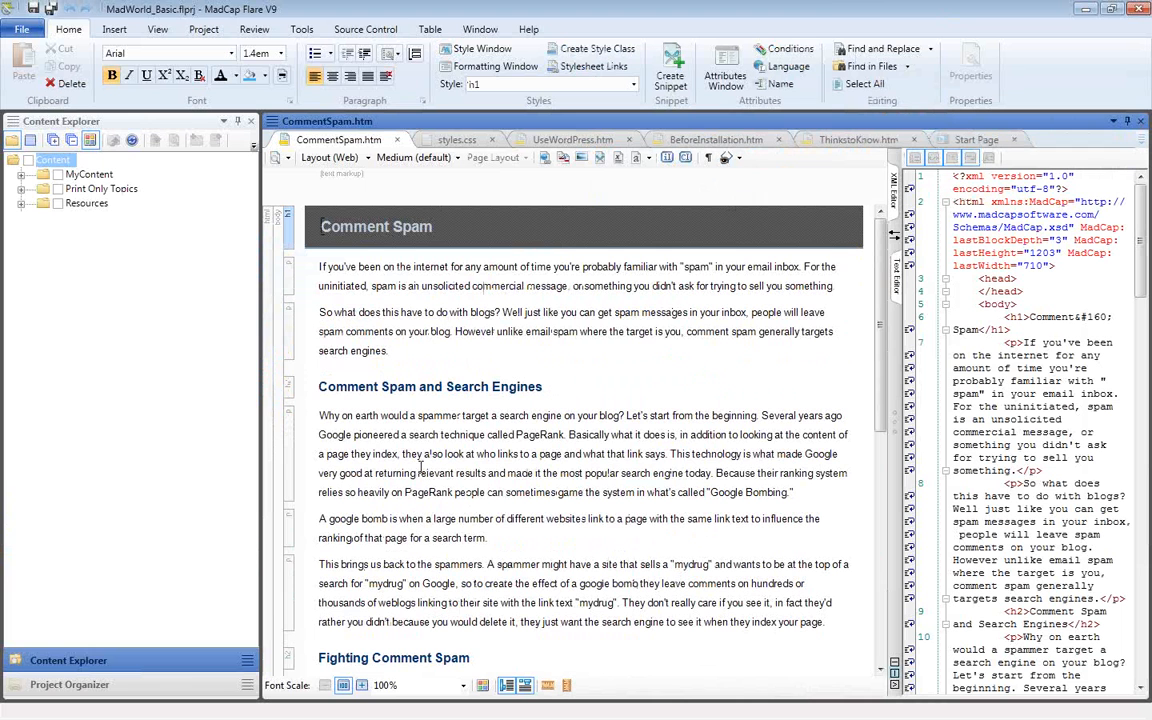
Insert a region screen capture of the PowerPoint Presenter View before the "Why on earth" paragraph, using the 300px border shadow profile
left_click(321, 415)
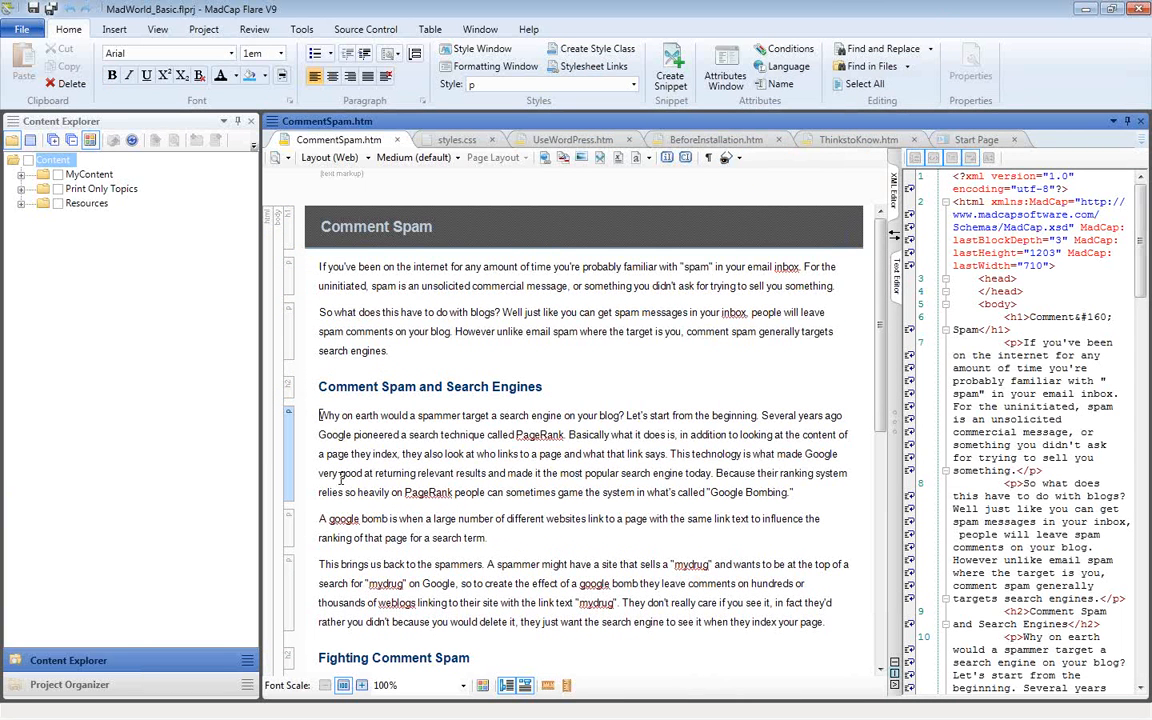
left_click(110, 30)
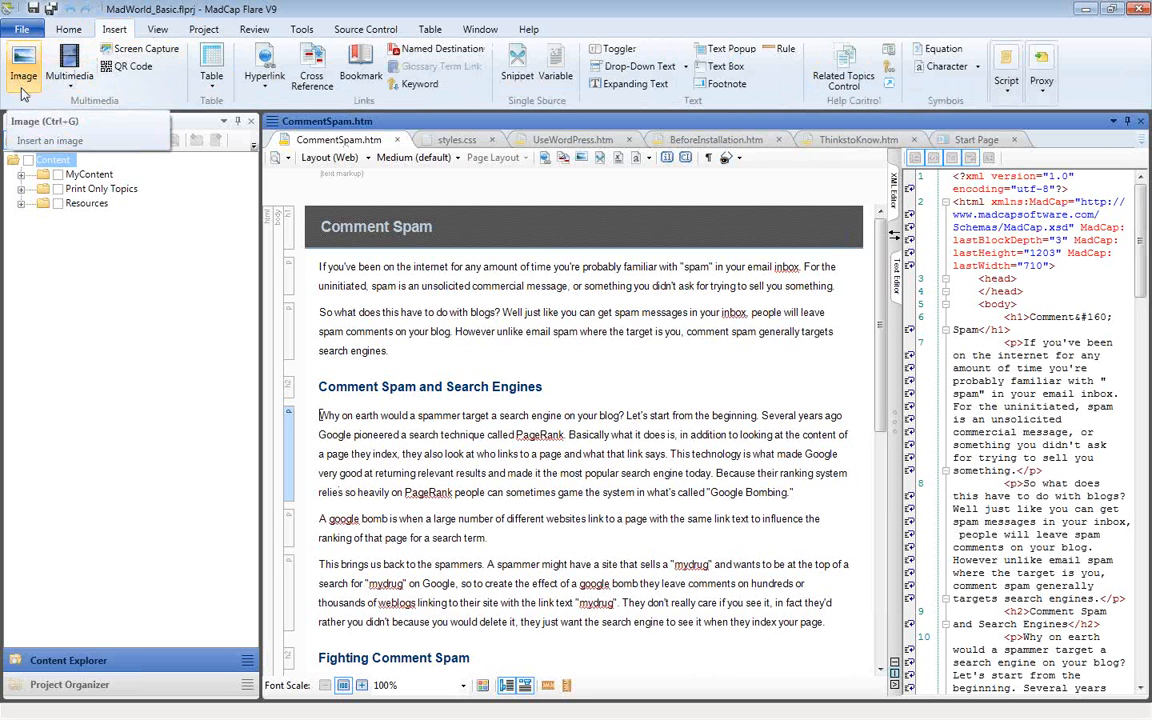
left_click(146, 55)
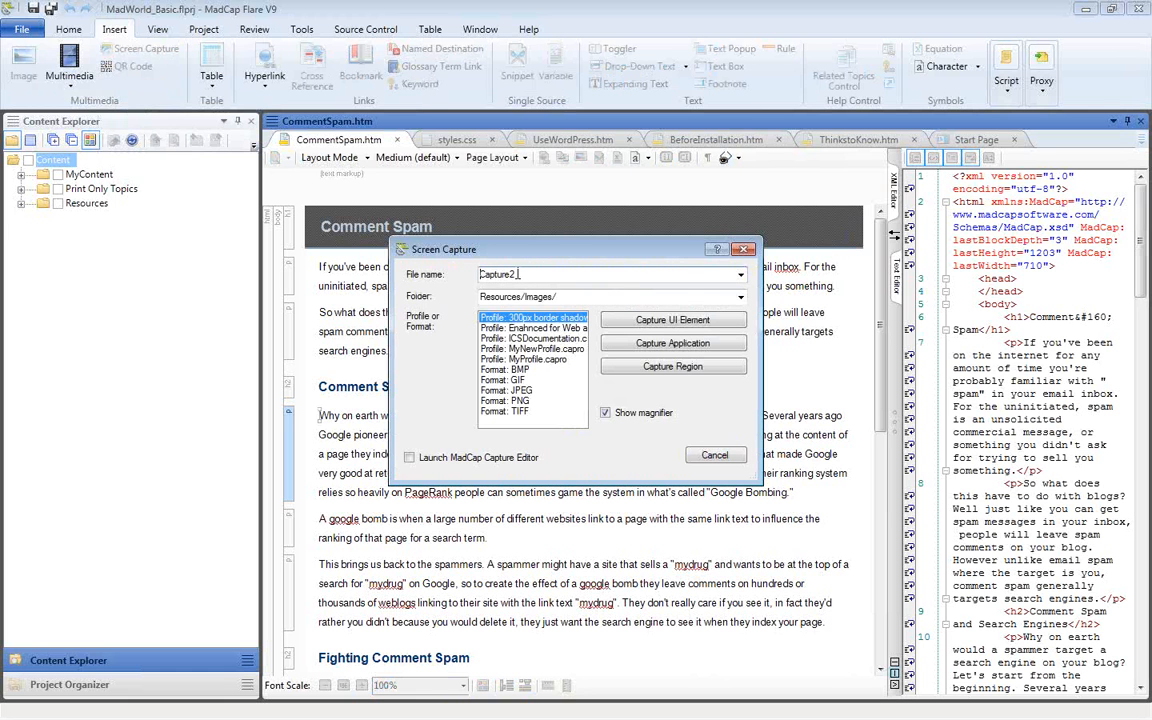
left_click_drag(515, 274, 481, 277)
left_click(566, 359)
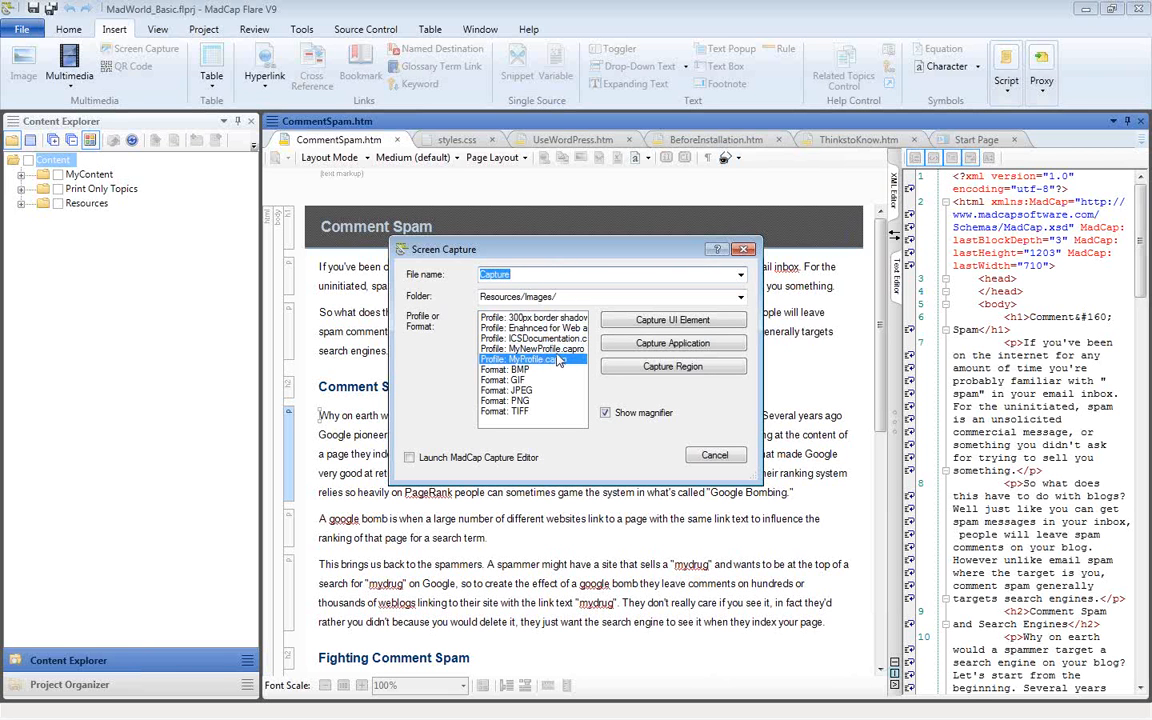
left_click(555, 349)
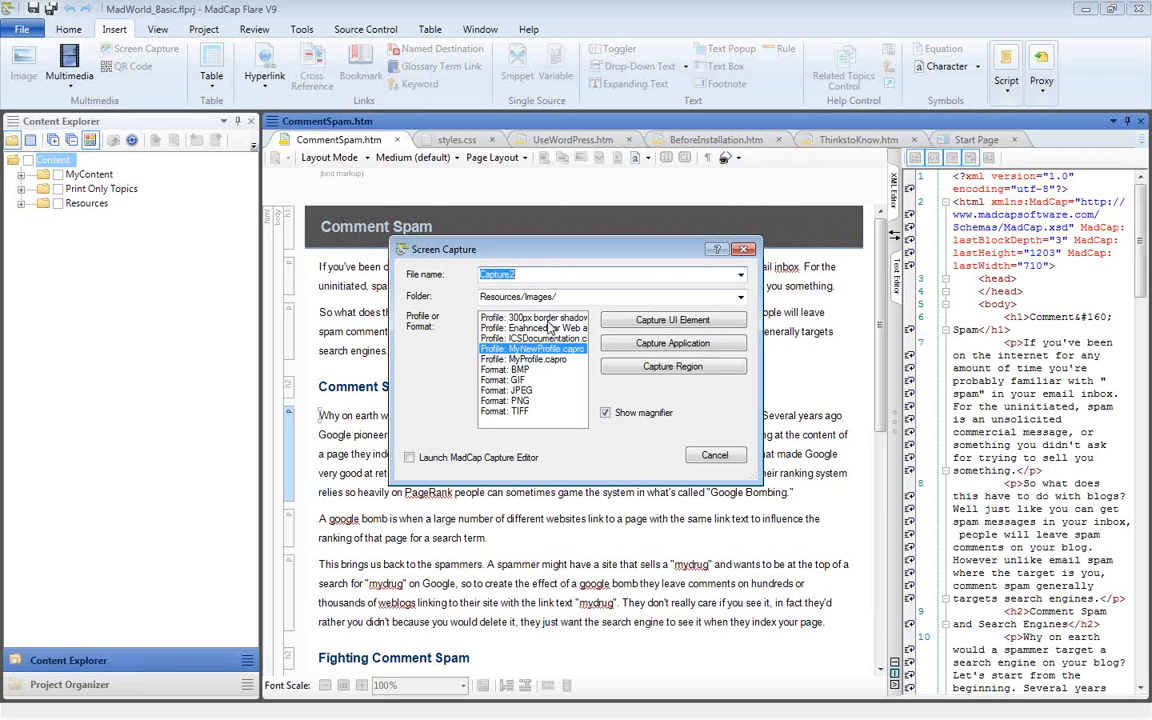
left_click(546, 322)
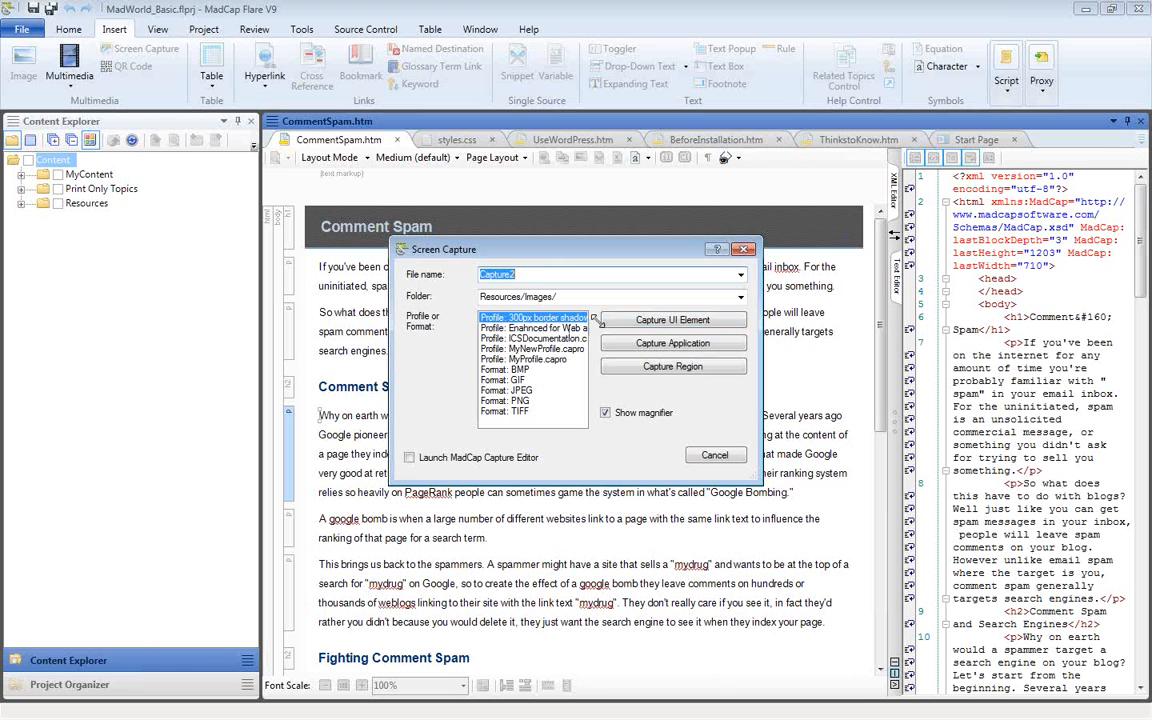
left_click(673, 370)
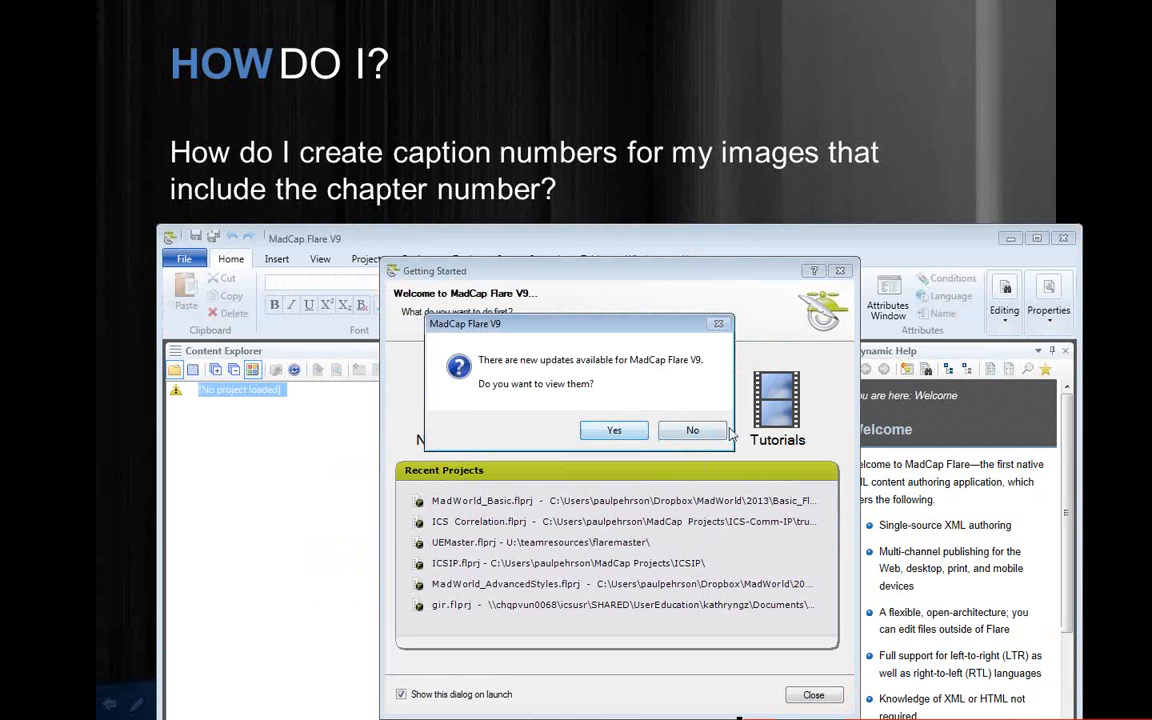
left_click(694, 431)
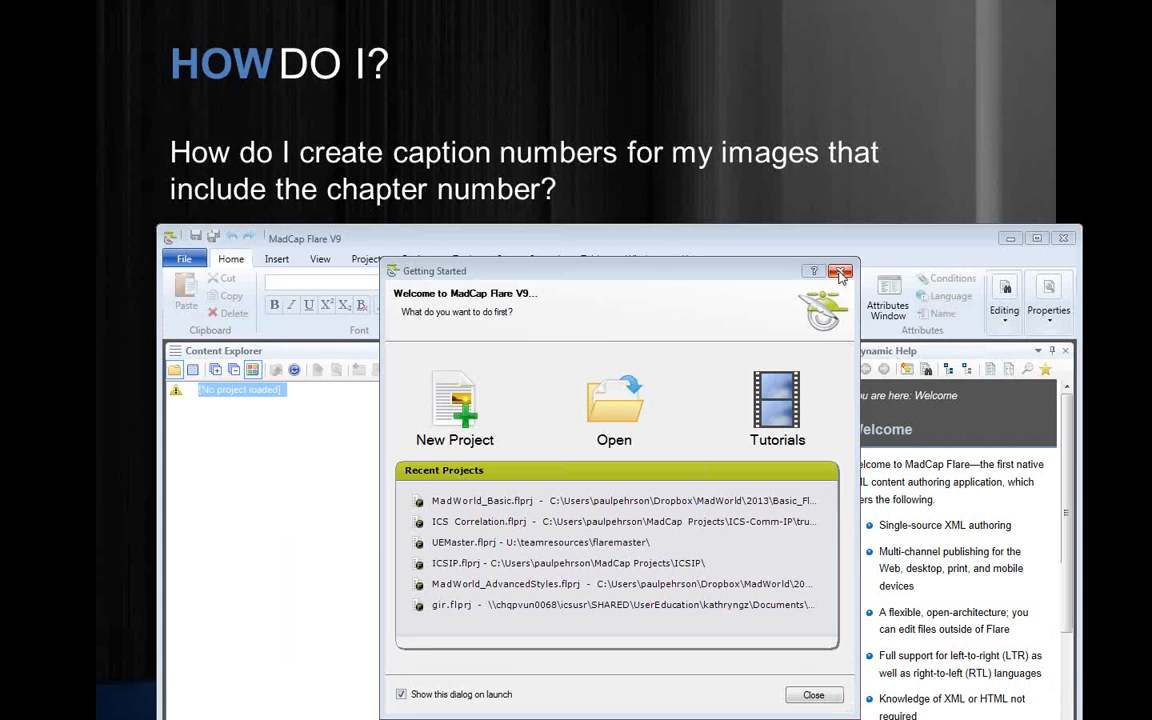
left_click(840, 273)
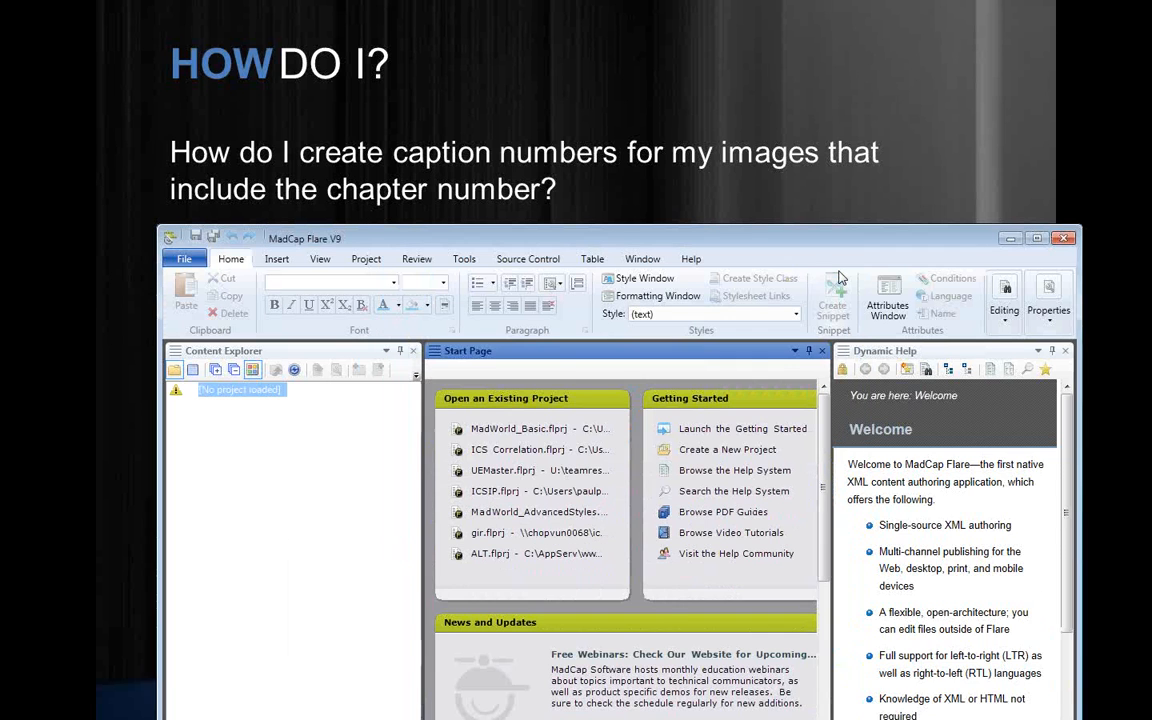
left_click(524, 428)
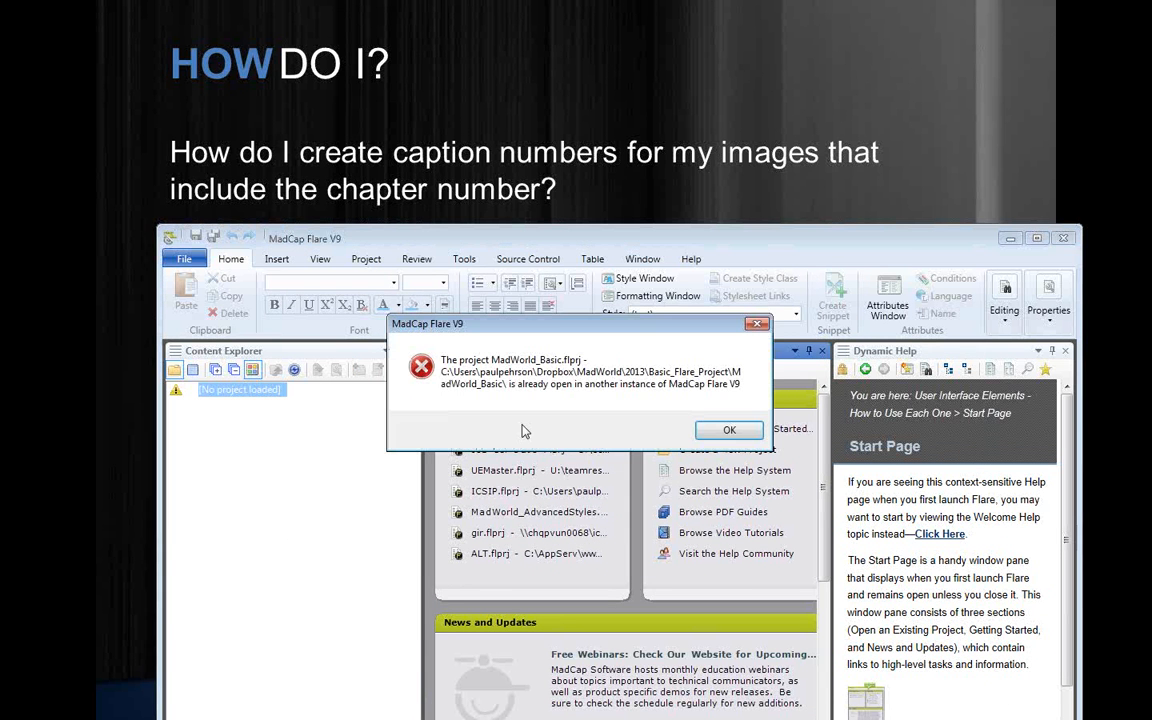
key("Return")
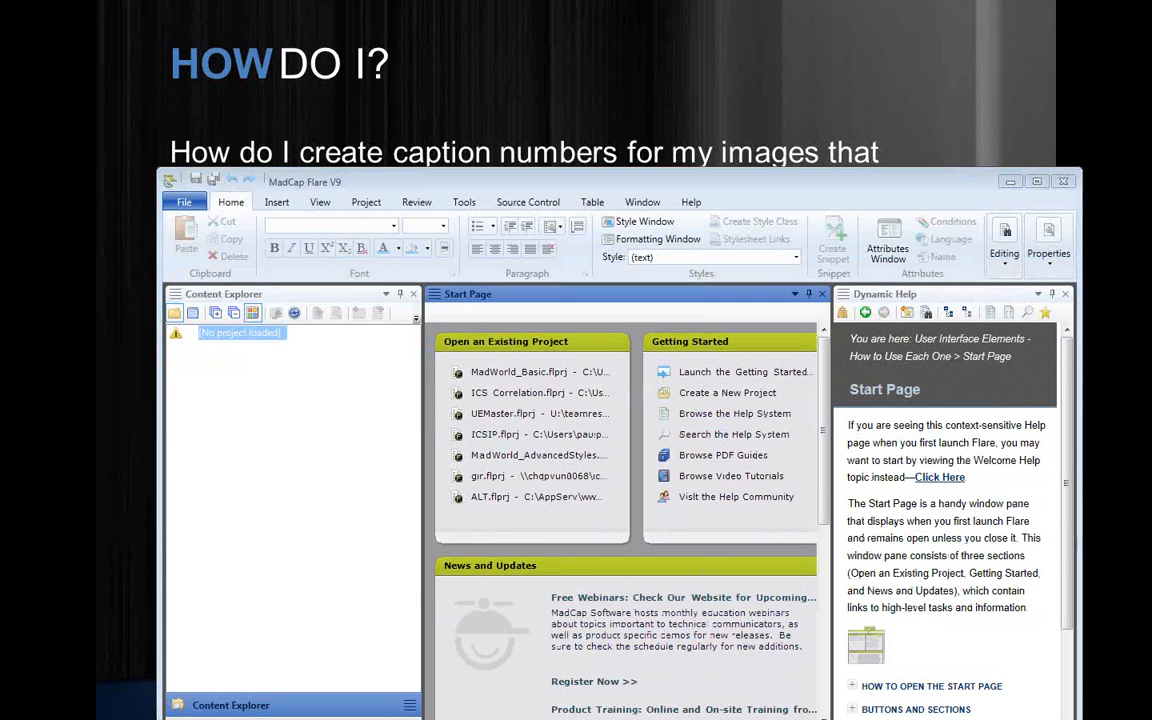
left_click(1064, 181)
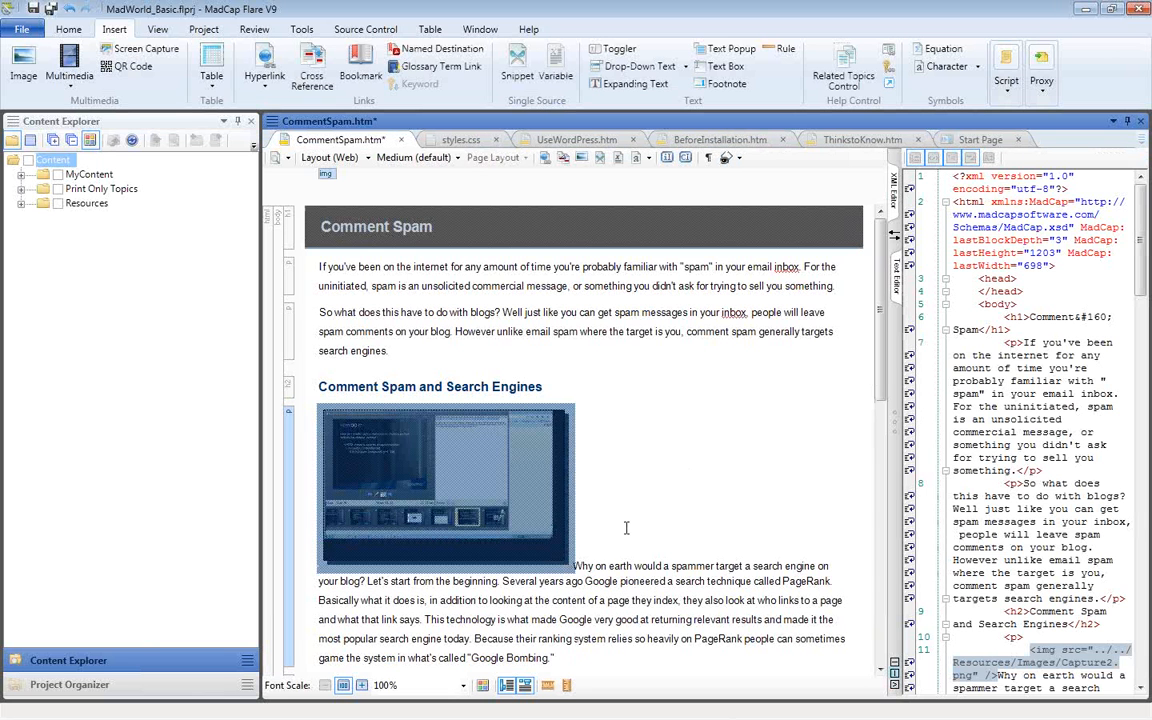
Put the text following the inserted screenshot into its own paragraph and open the screenshot in MadCap Capture
left_click(580, 567)
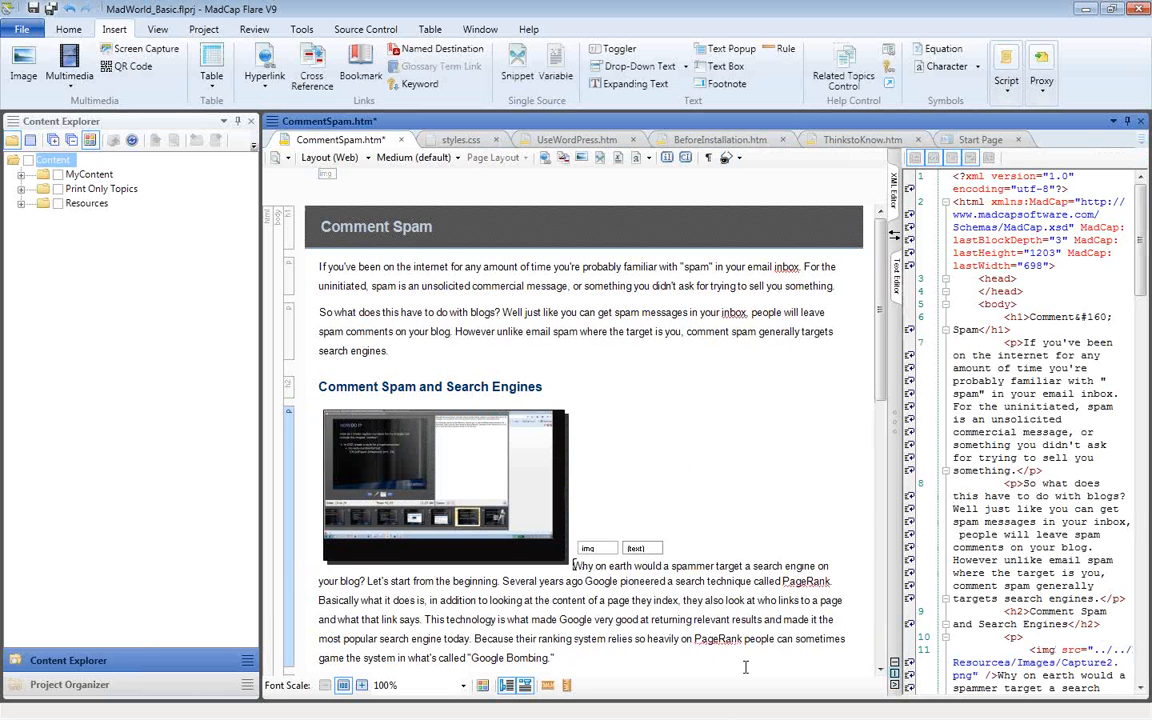
key("Return")
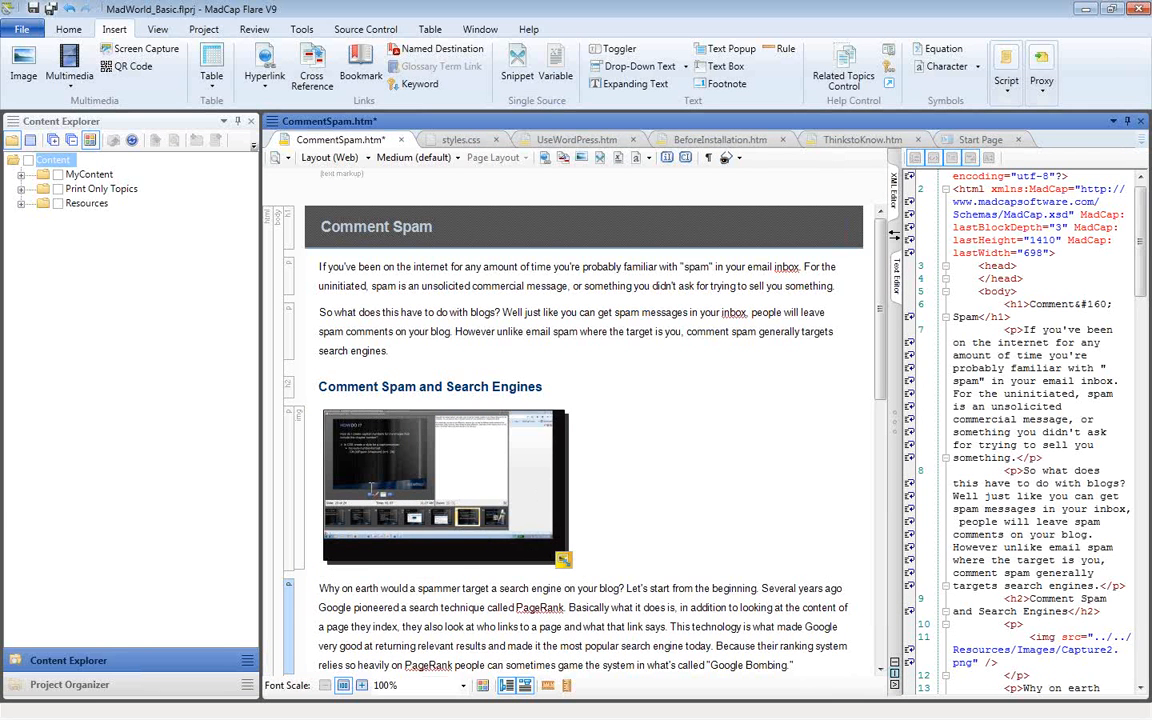
right_click(427, 452)
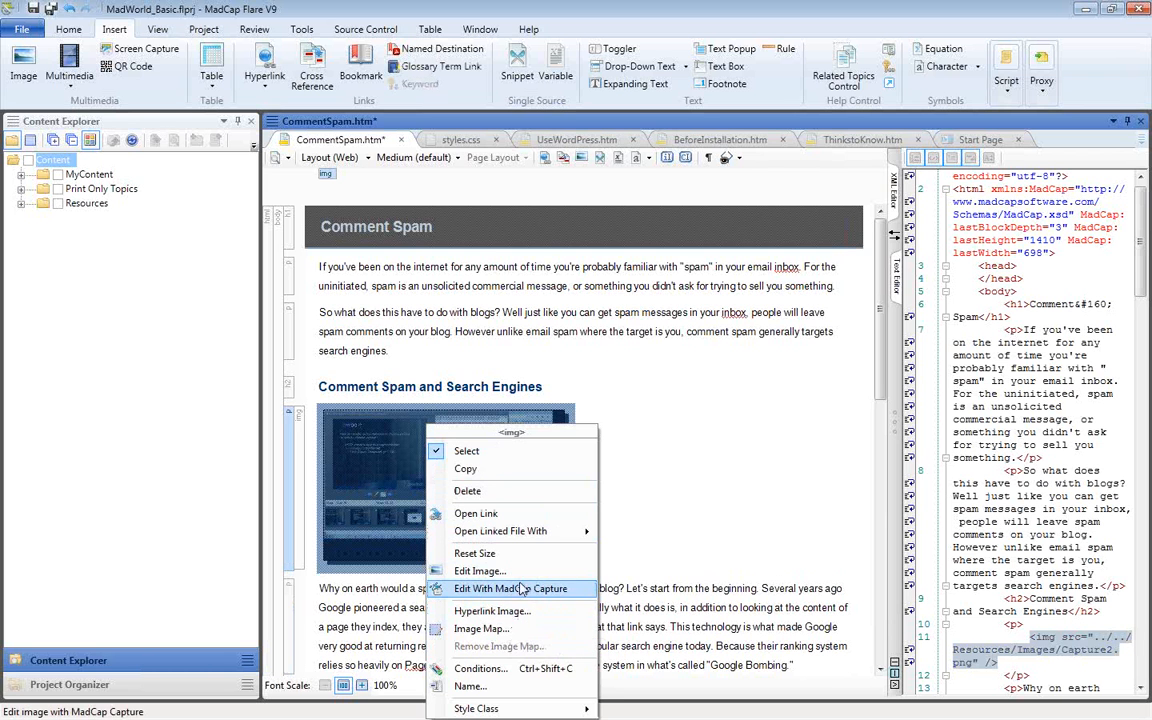
left_click(515, 587)
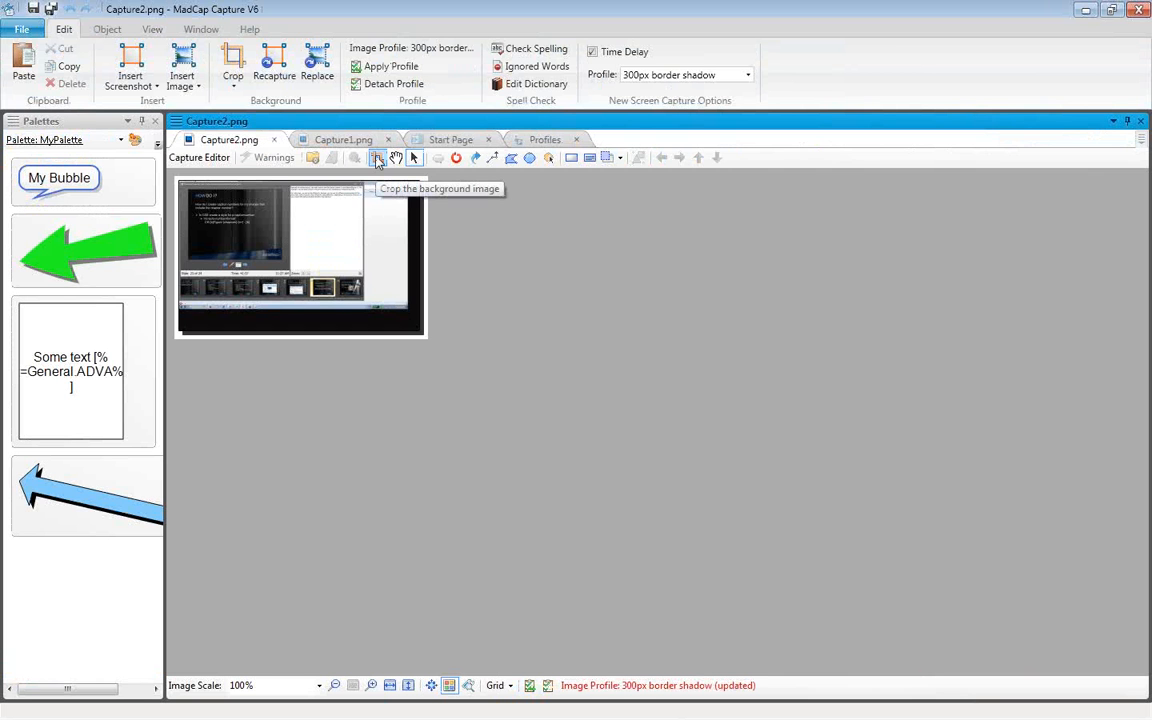
Crop the background of Capture2.png to the "How do I?" slide, save it and check the image in the Flare topic
left_click(378, 160)
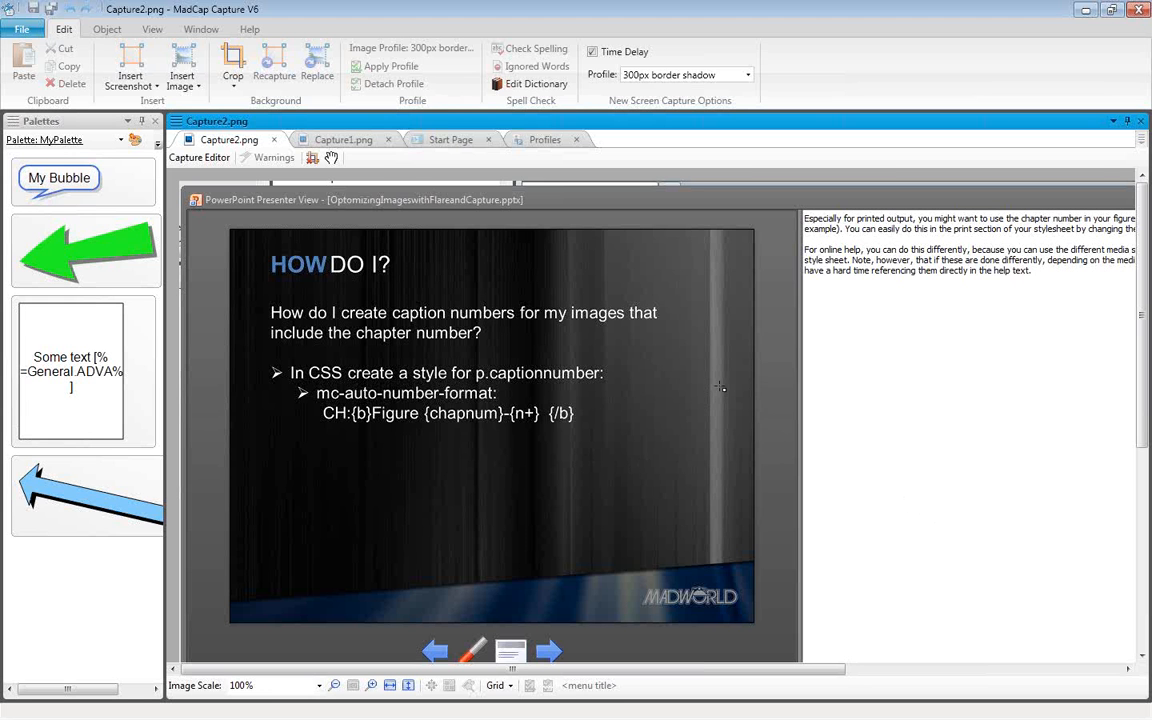
mouse_move(206, 218)
left_mouse_down()
mouse_move(550, 350)
mouse_move(615, 545)
mouse_move(690, 572)
mouse_move(772, 637)
left_mouse_up()
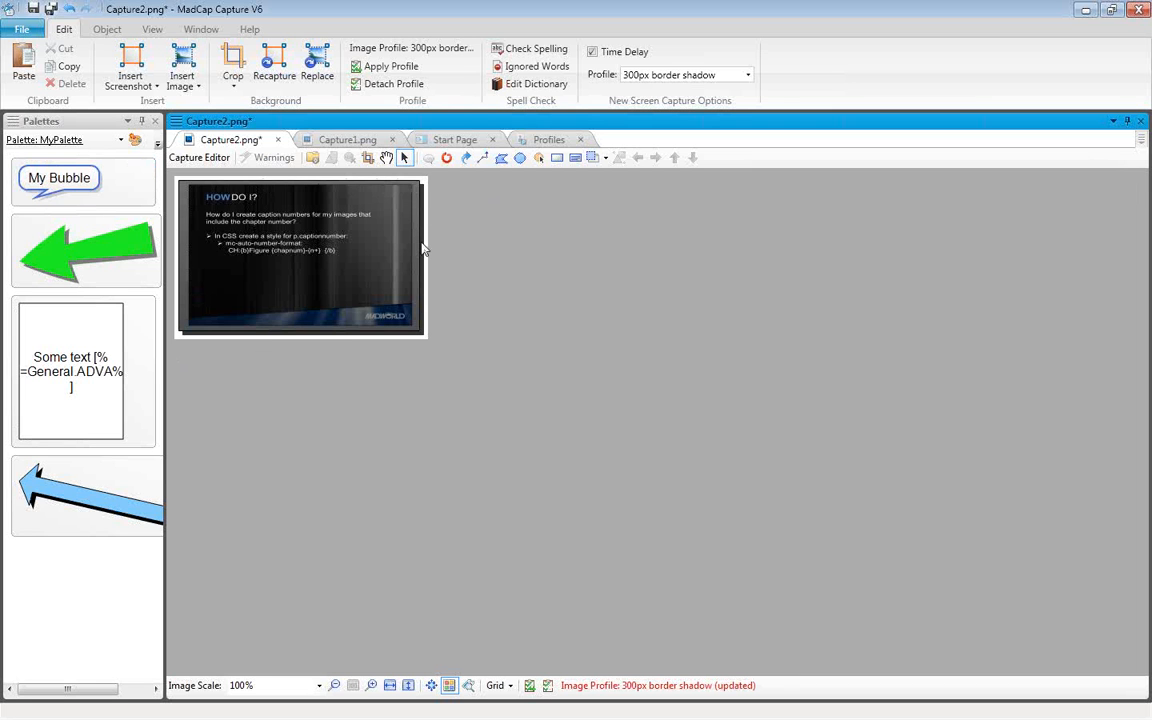
key("ctrl+s")
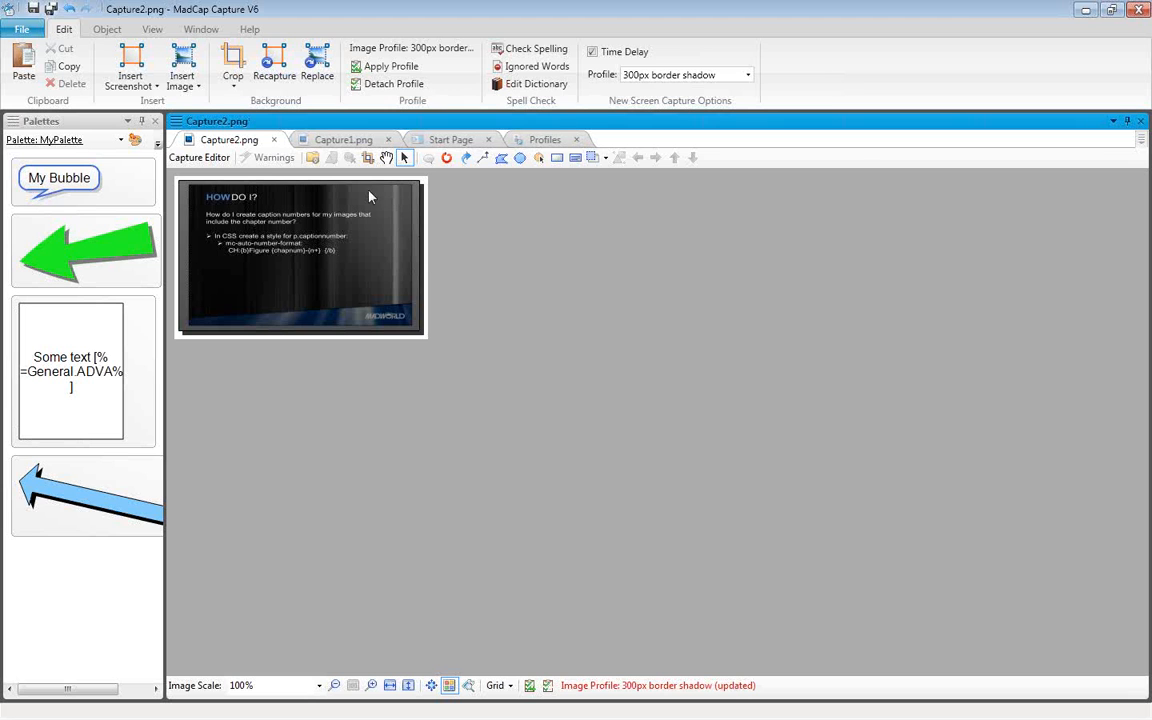
left_click(1138, 10)
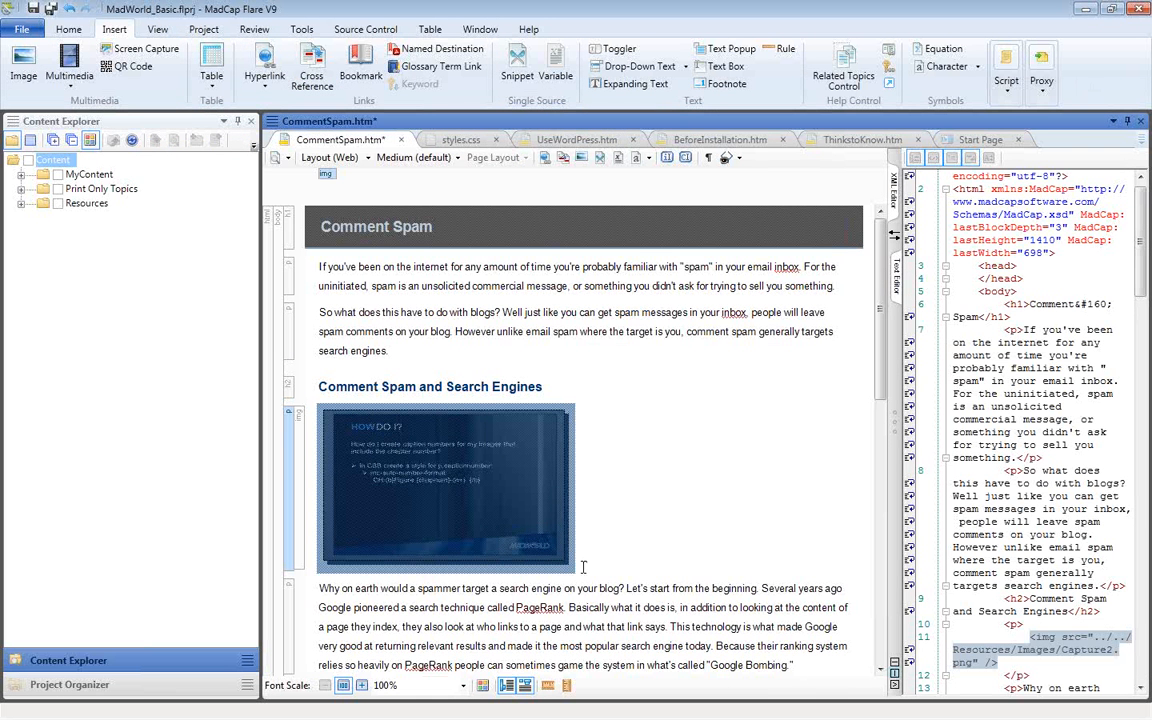
left_click(593, 586)
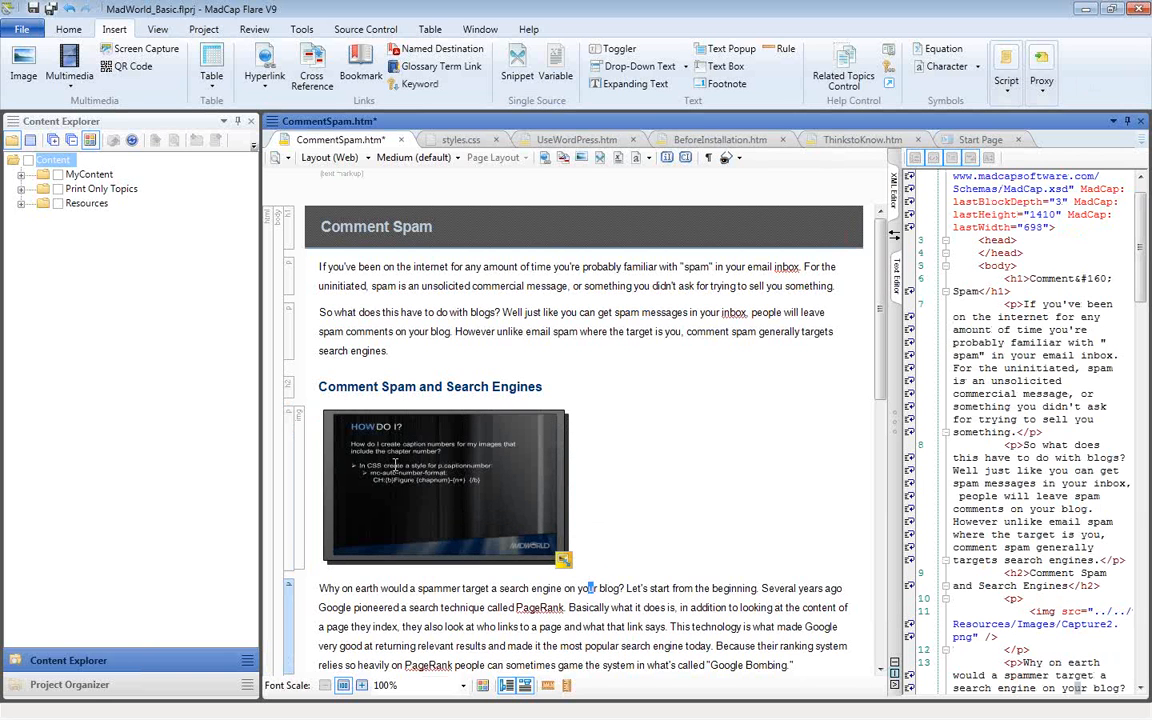
Reopen the cropped screenshot in MadCap Capture and disable its shadow in the file properties
right_click(392, 425)
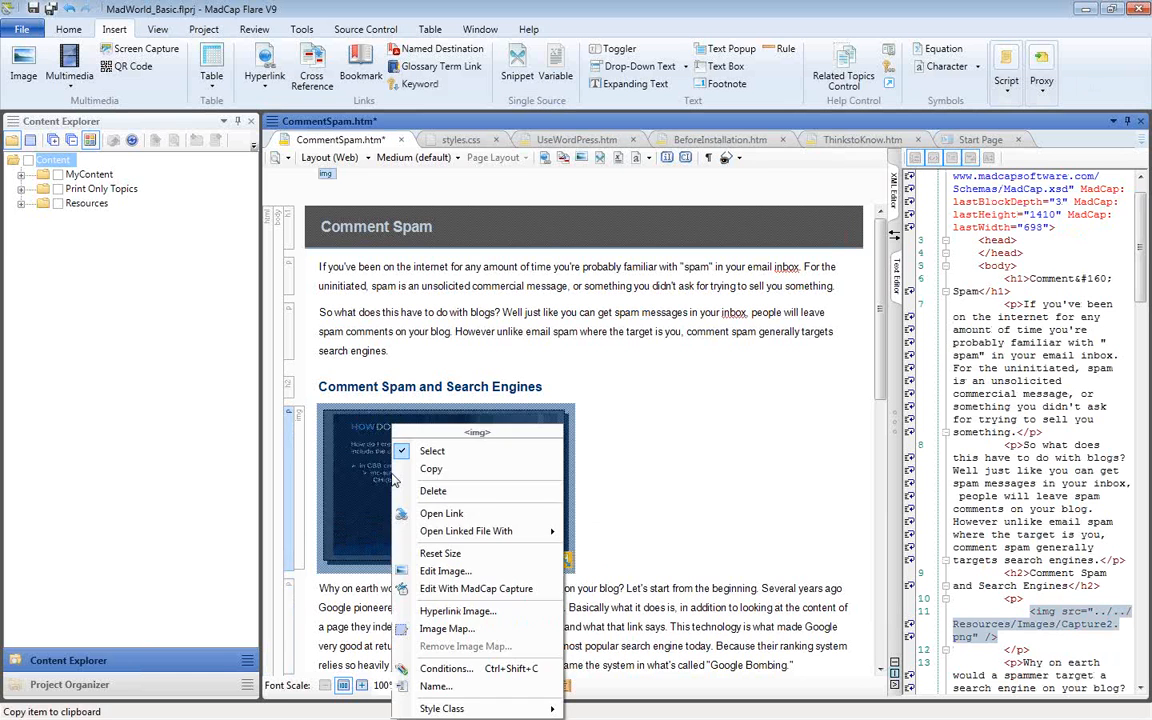
left_click(478, 590)
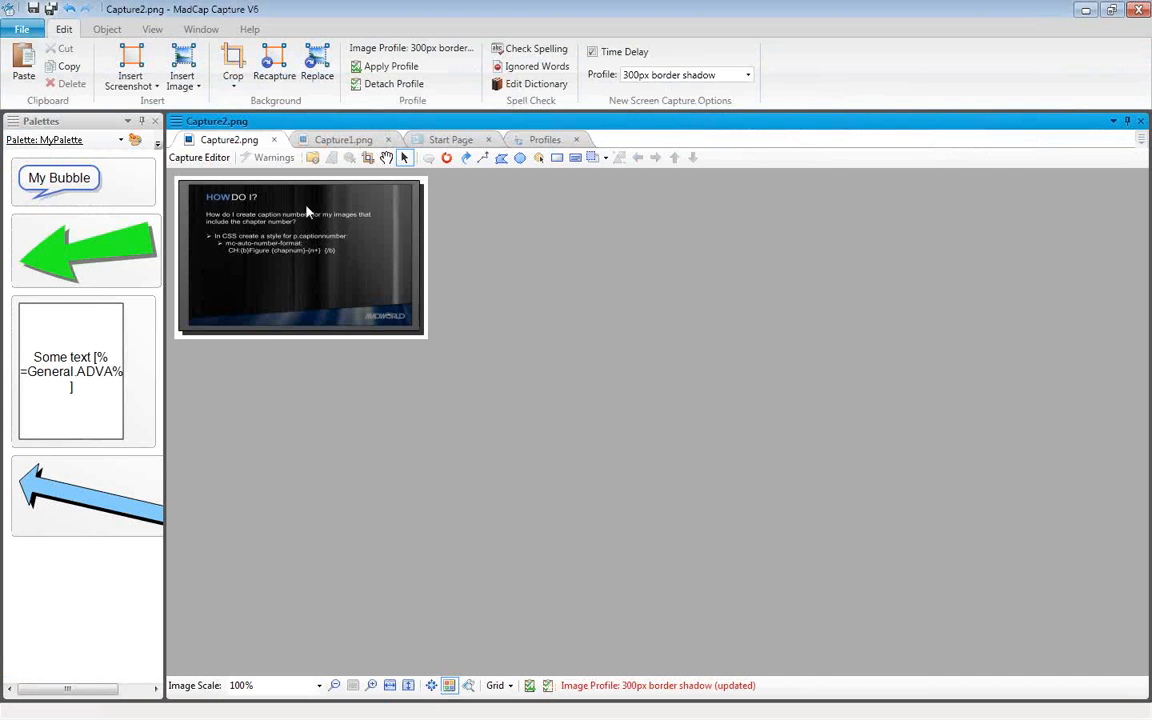
right_click(276, 250)
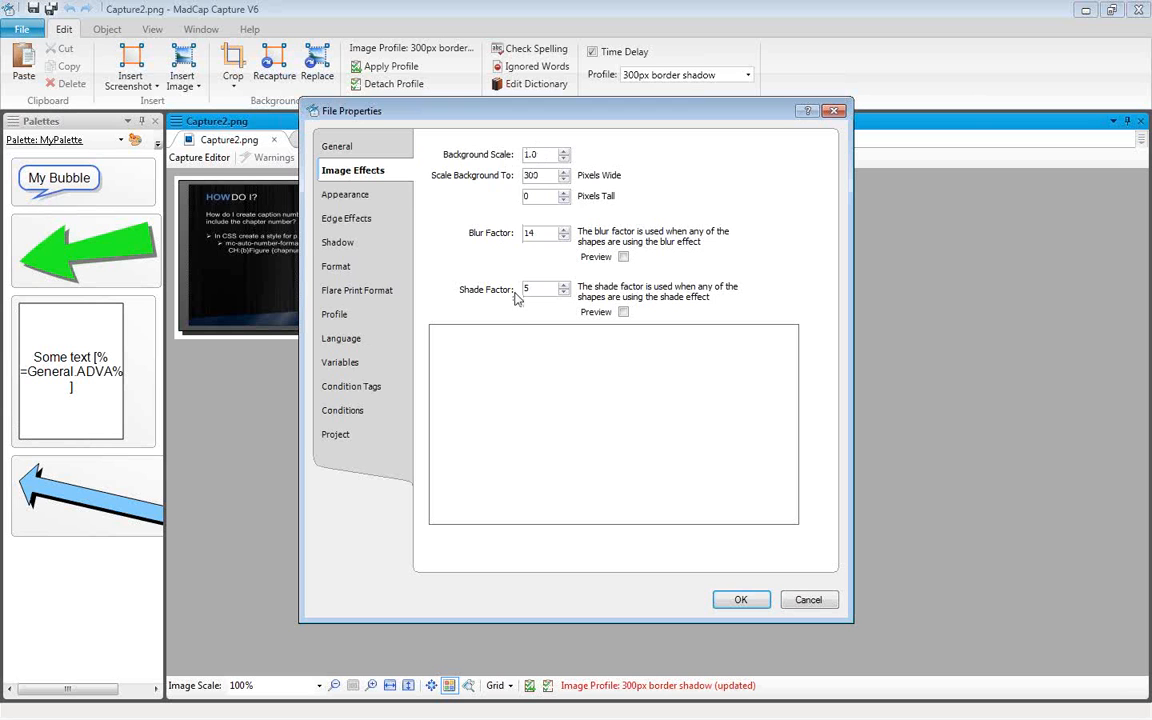
left_click(348, 195)
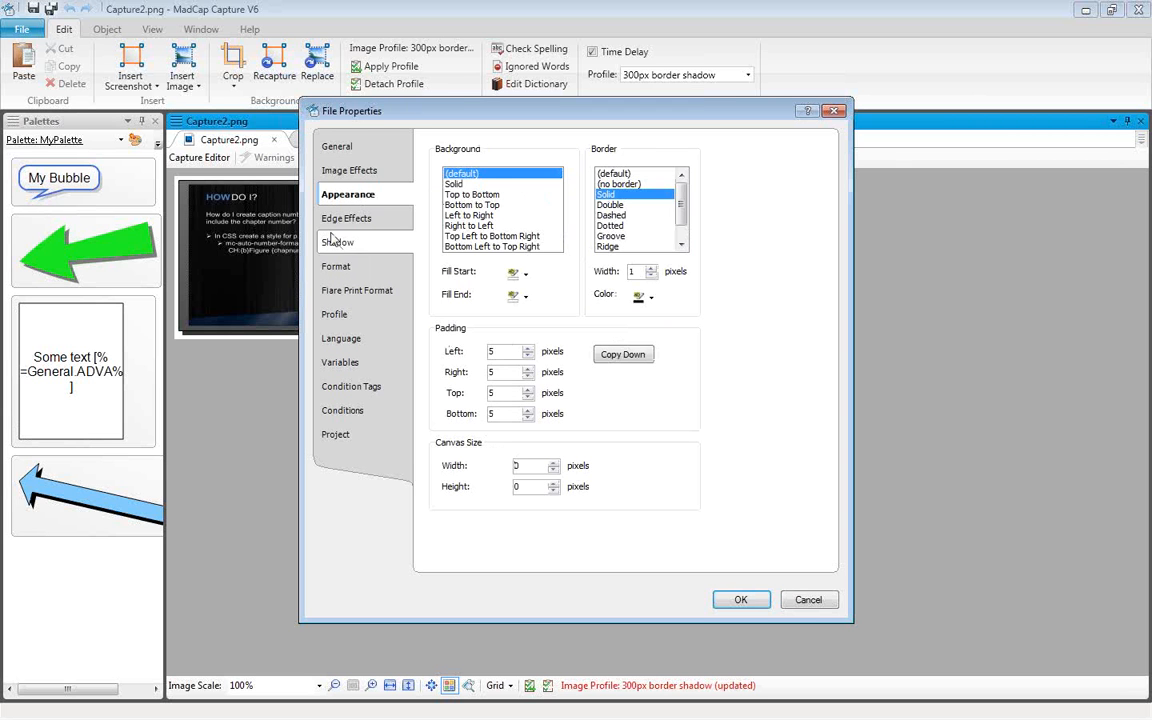
left_click(348, 218)
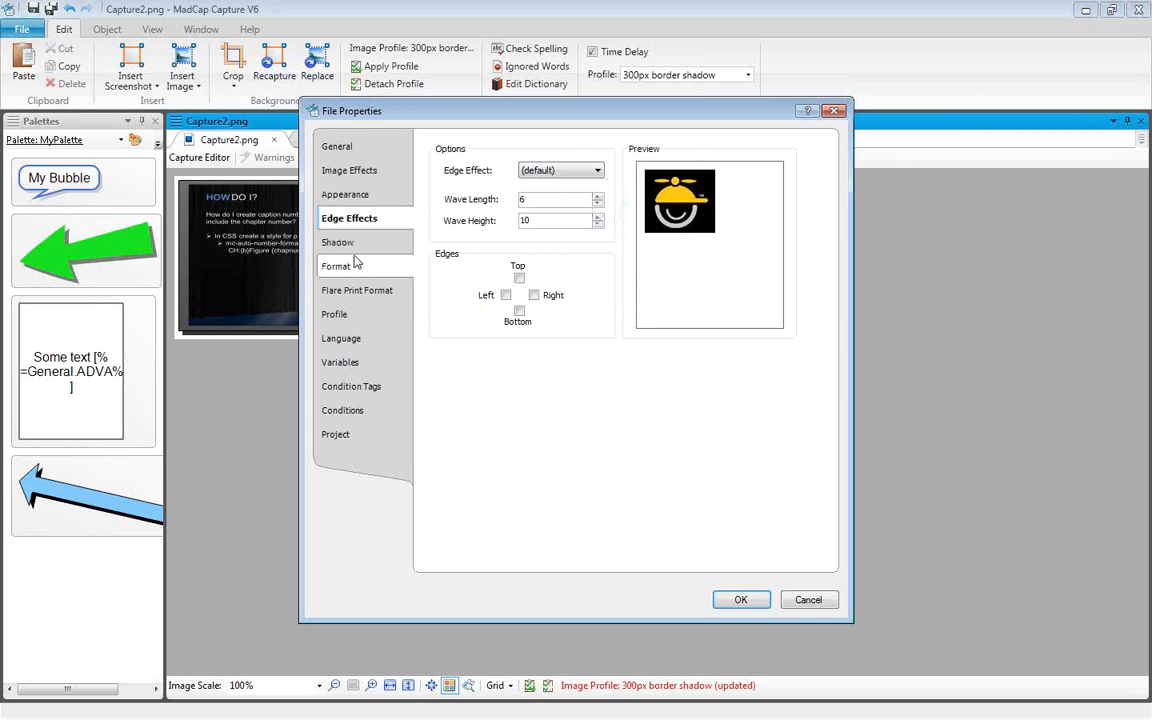
left_click(350, 247)
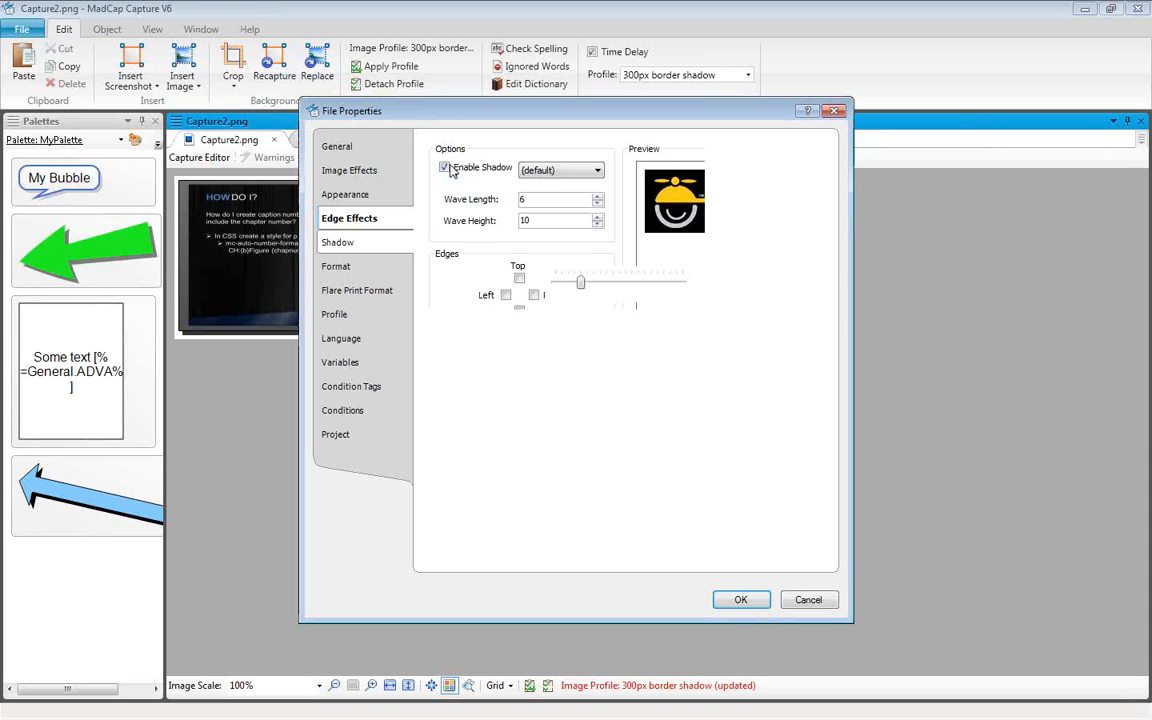
left_click(505, 163)
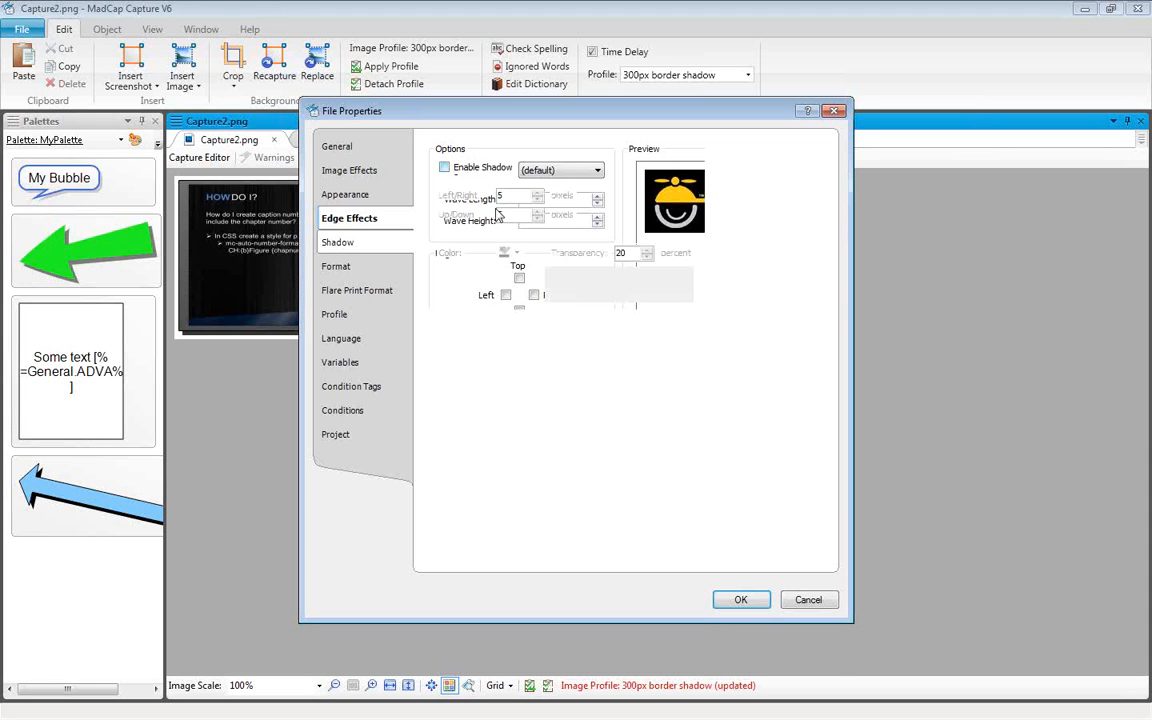
left_click(737, 600)
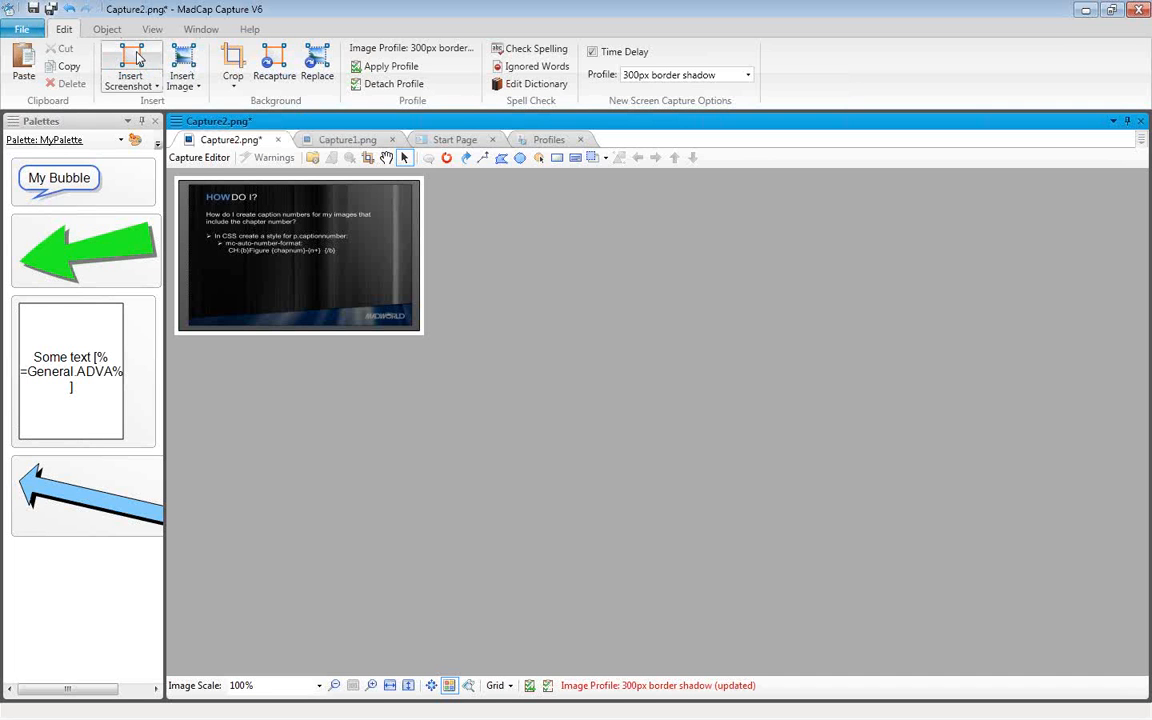
Take a new screen capture of the XML code region beside the CommentSpam topic in Flare
left_click(27, 35)
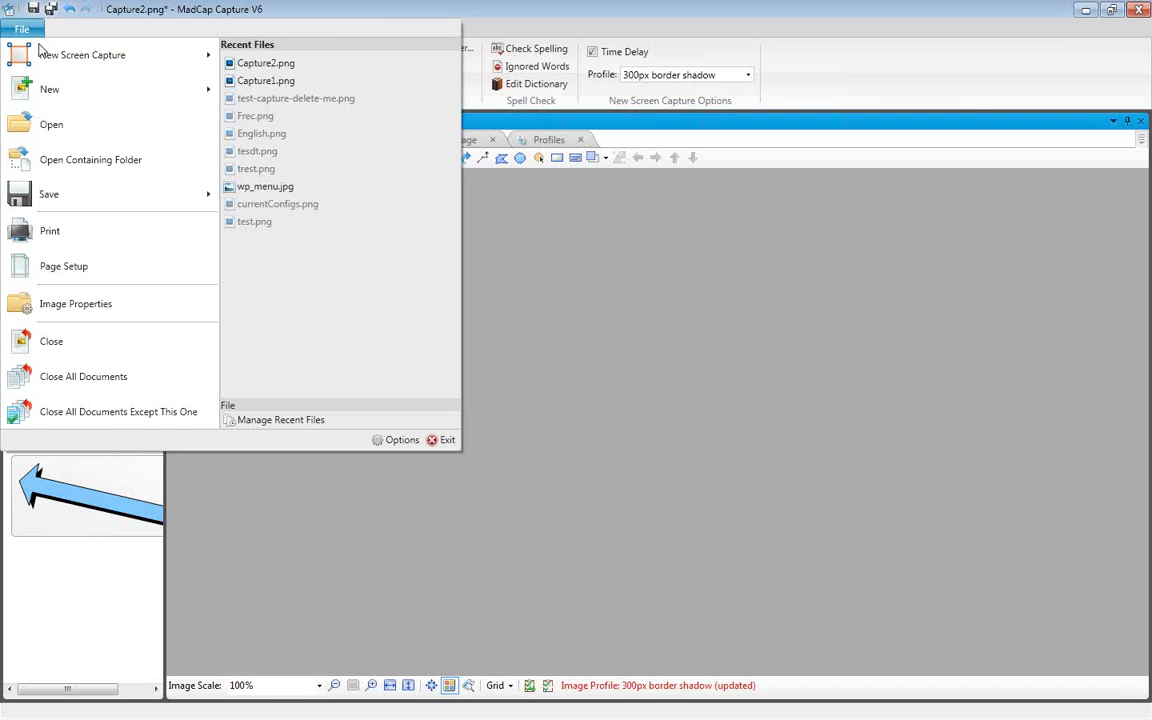
left_click(46, 53)
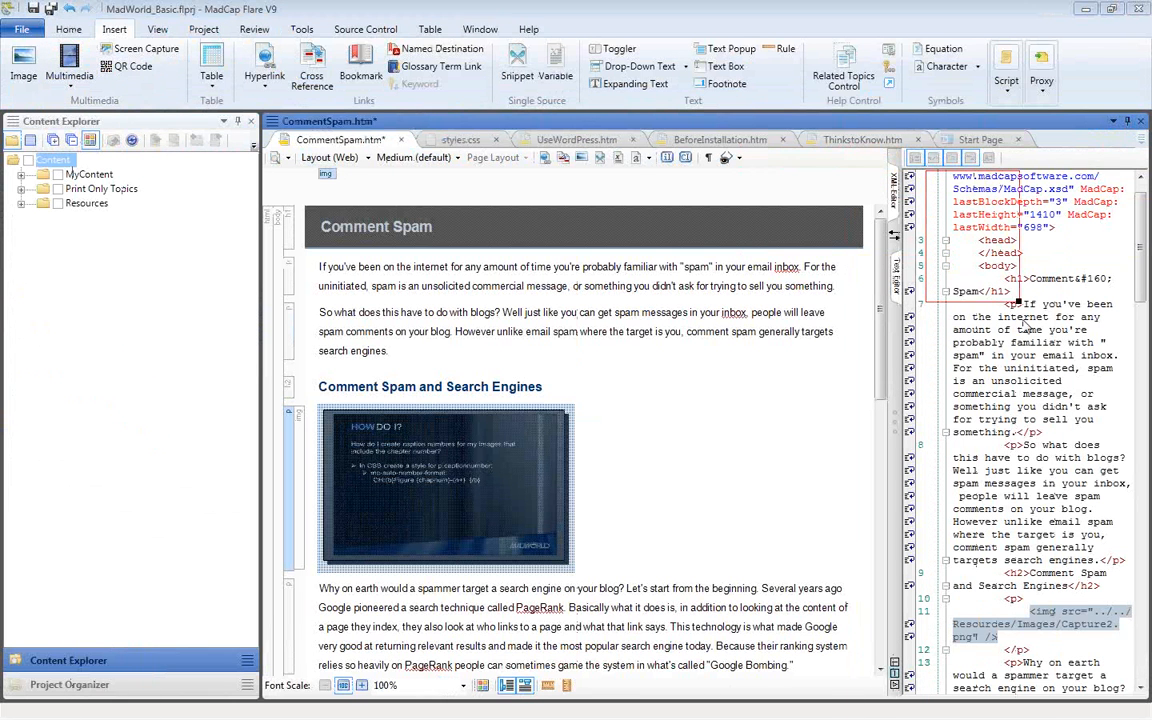
left_click_drag(928, 178, 1143, 662)
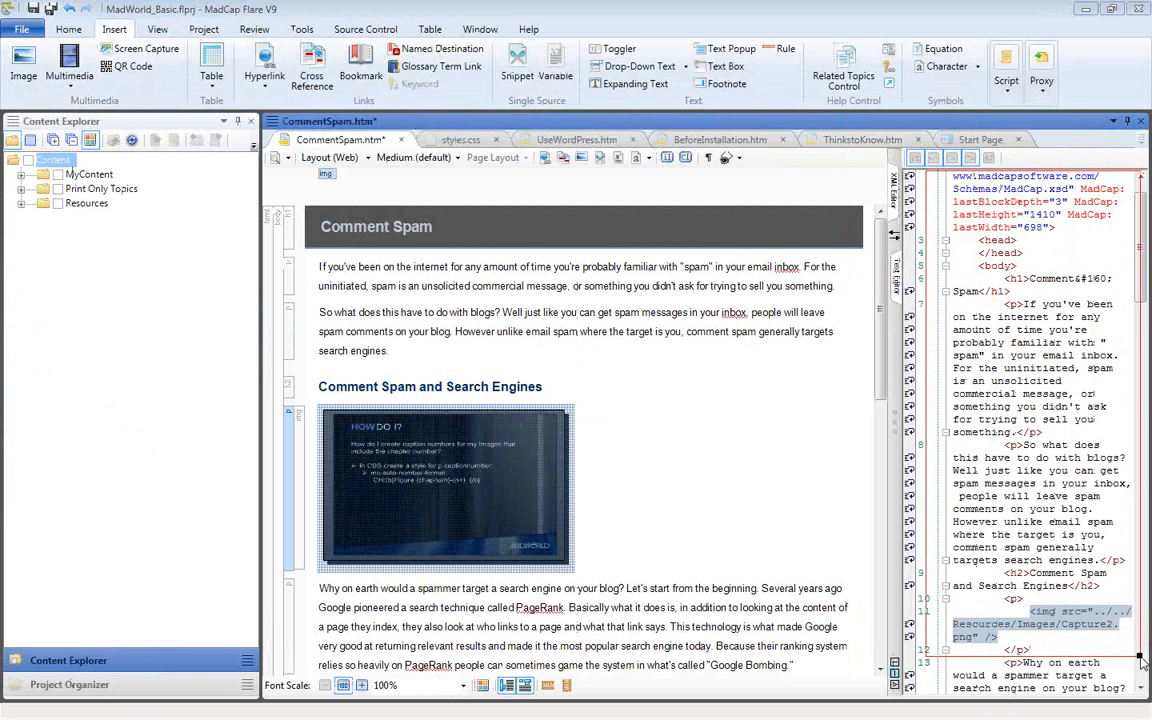
left_click(880, 617)
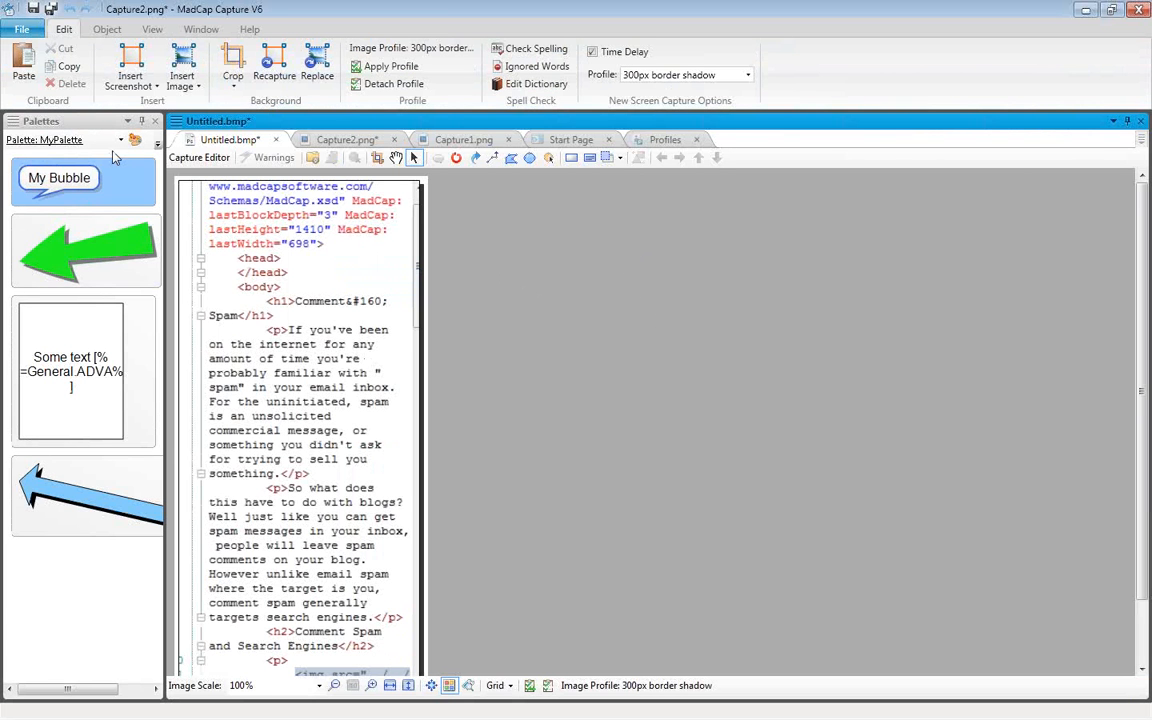
Scale the new capture's background to 400 pixels wide in its file properties
right_click(291, 317)
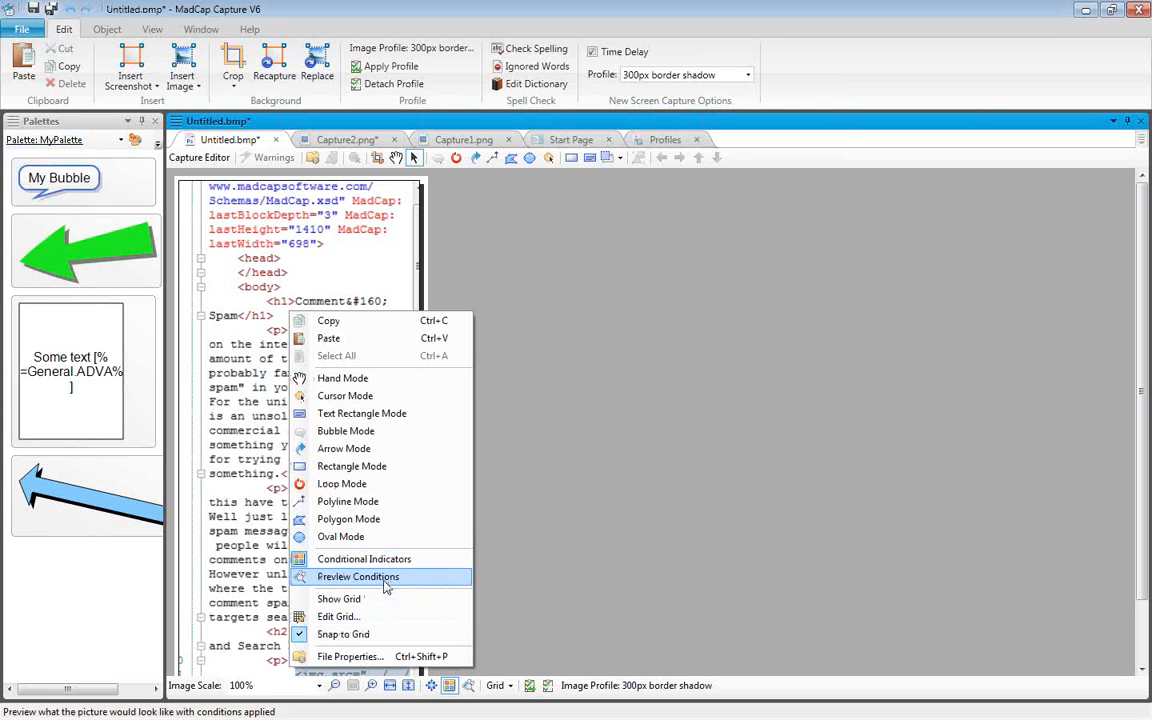
left_click(378, 658)
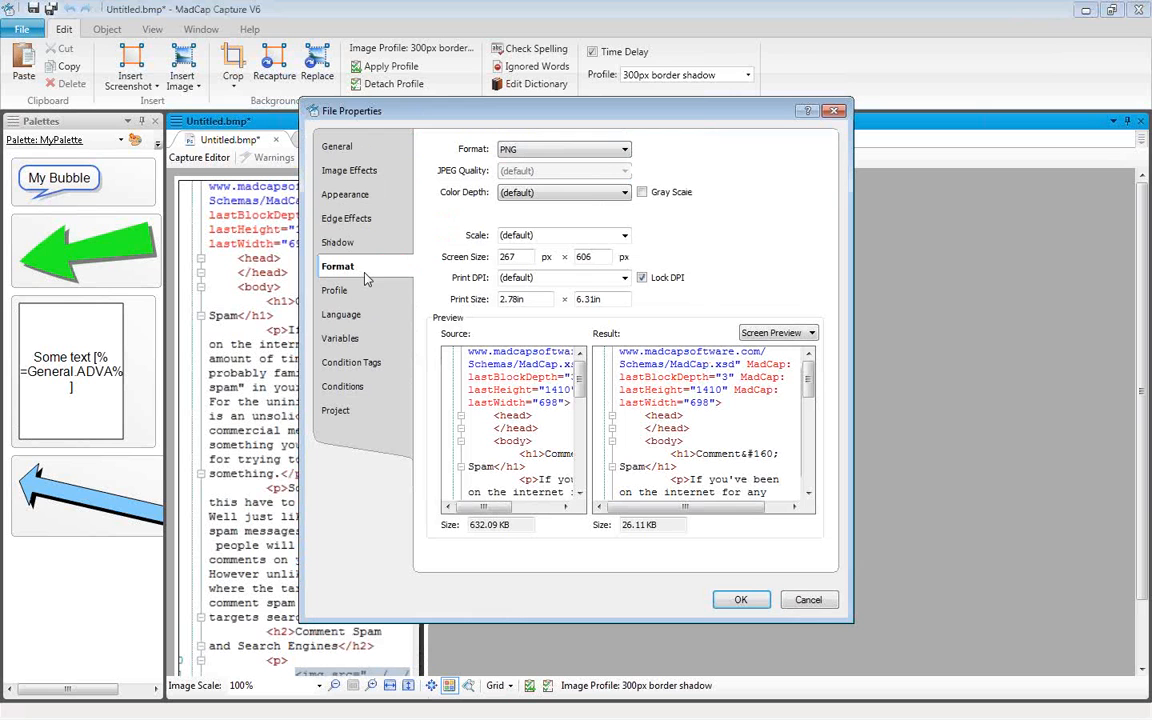
left_click(339, 149)
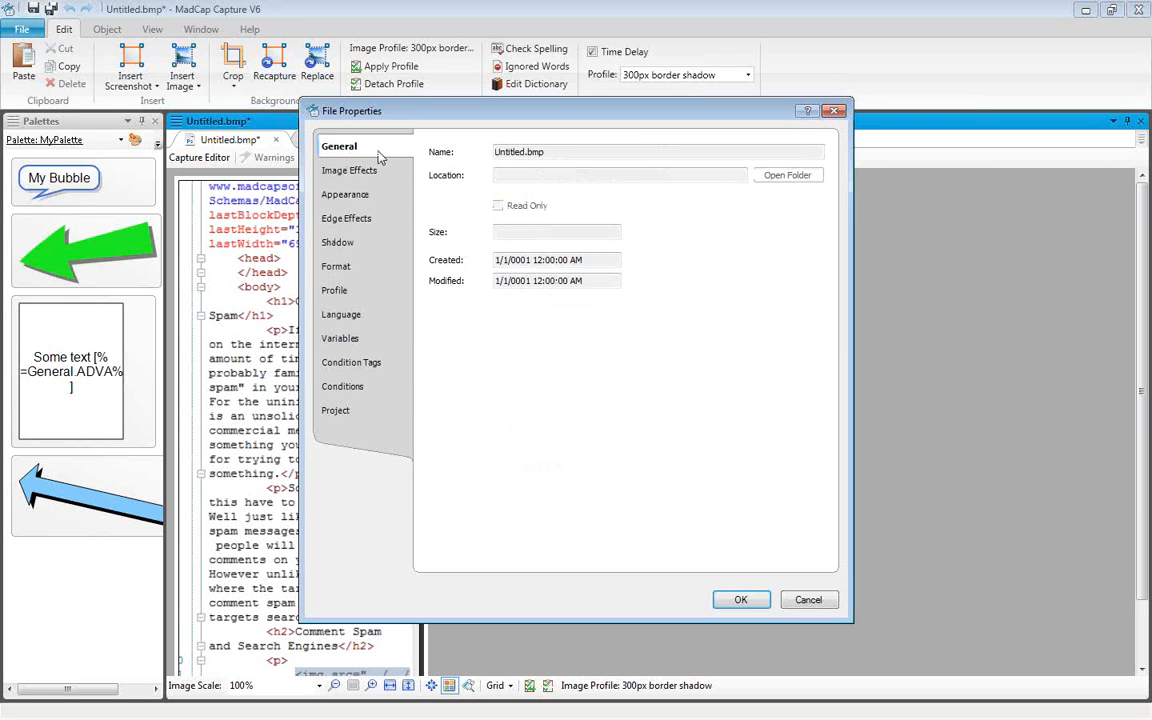
left_click_drag(560, 152, 478, 147)
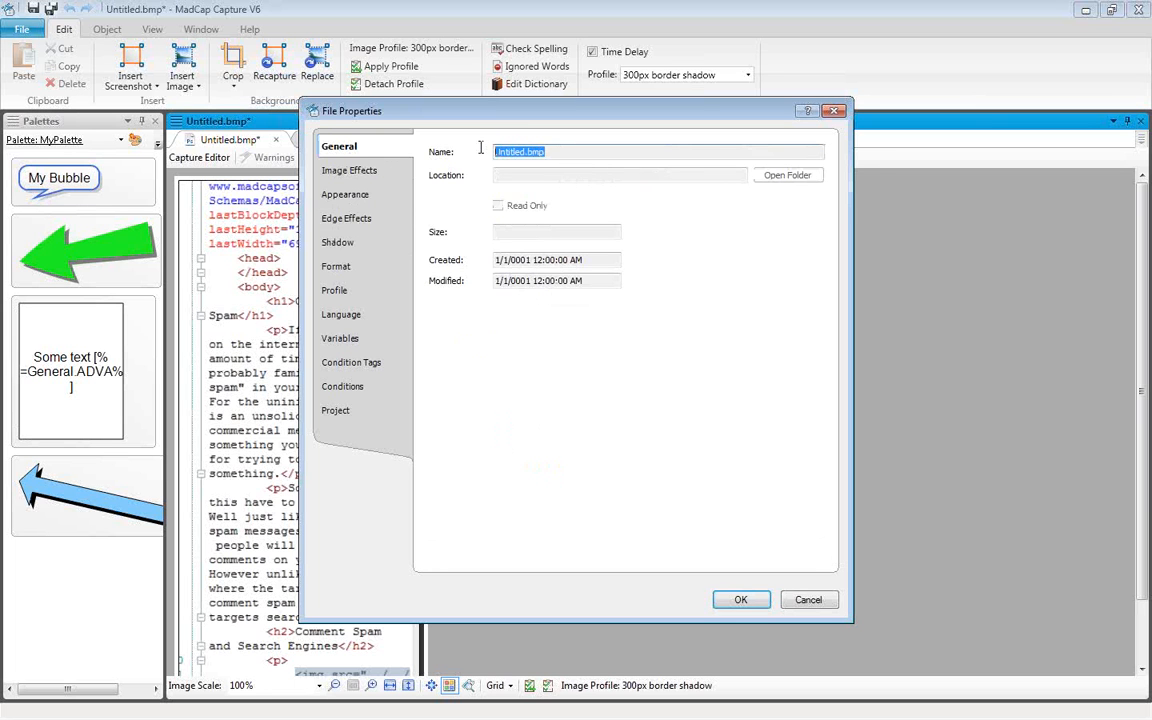
left_click(352, 171)
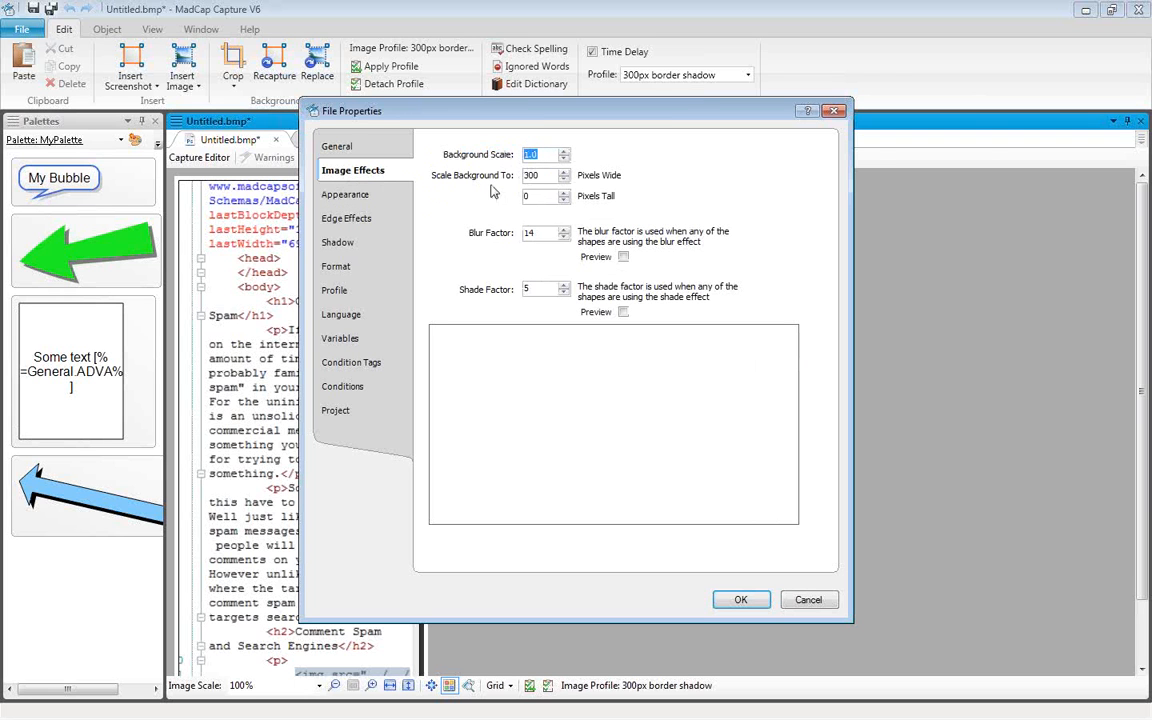
key("Tab")
left_click_drag(536, 178, 519, 191)
type("4")
left_click(745, 600)
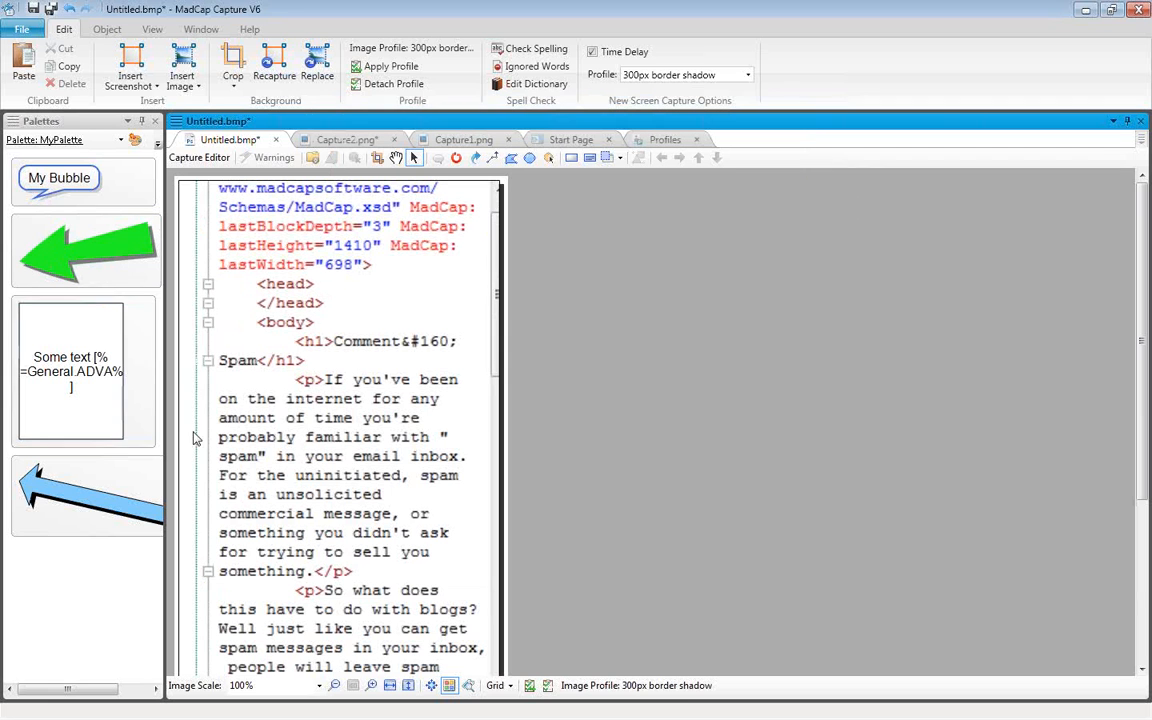
Reopen the capture's file properties and look over the image effects and condition settings
right_click(398, 245)
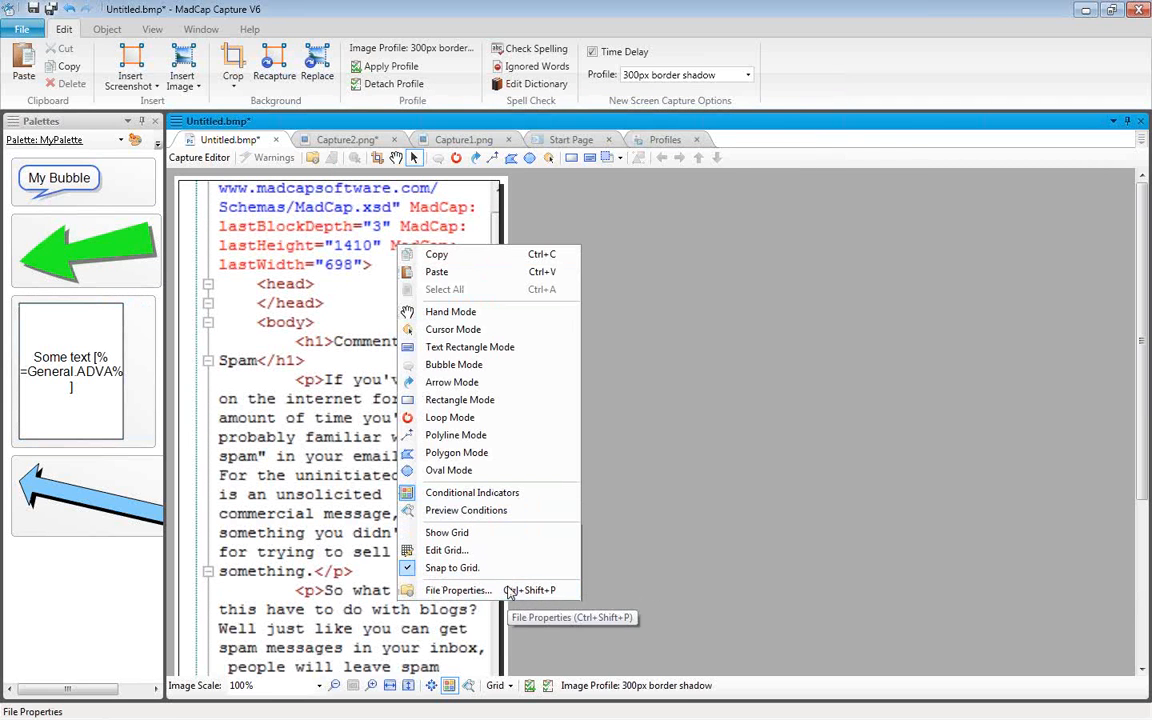
left_click(510, 592)
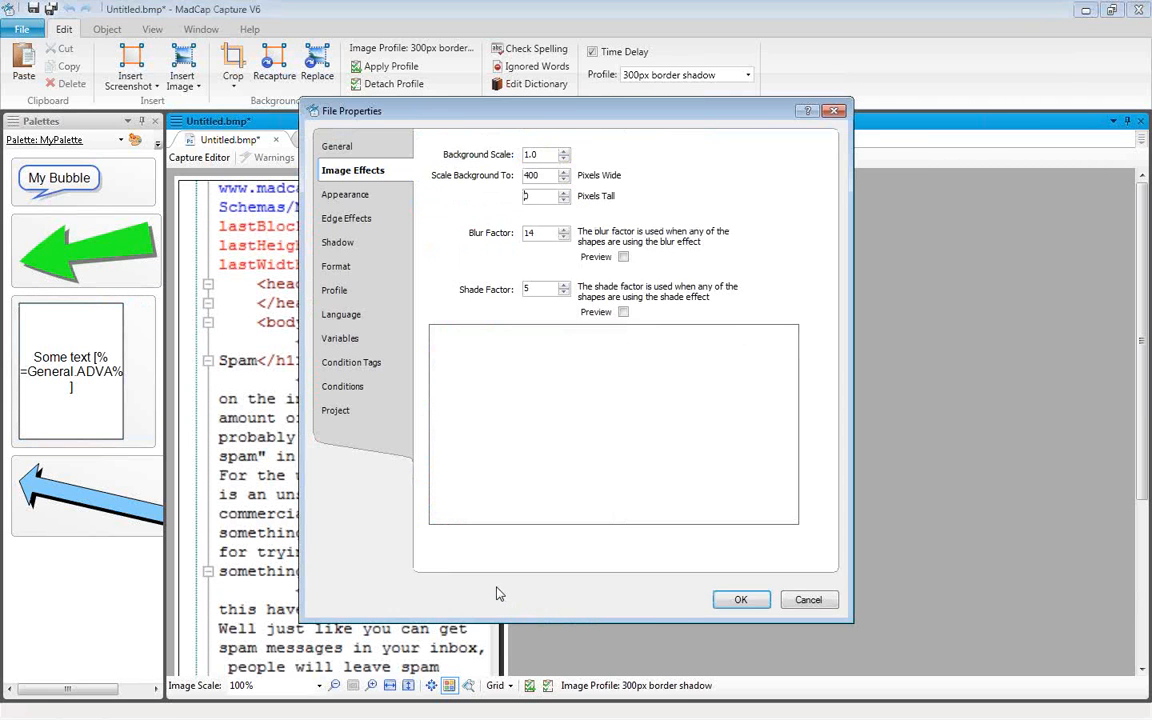
left_click(331, 389)
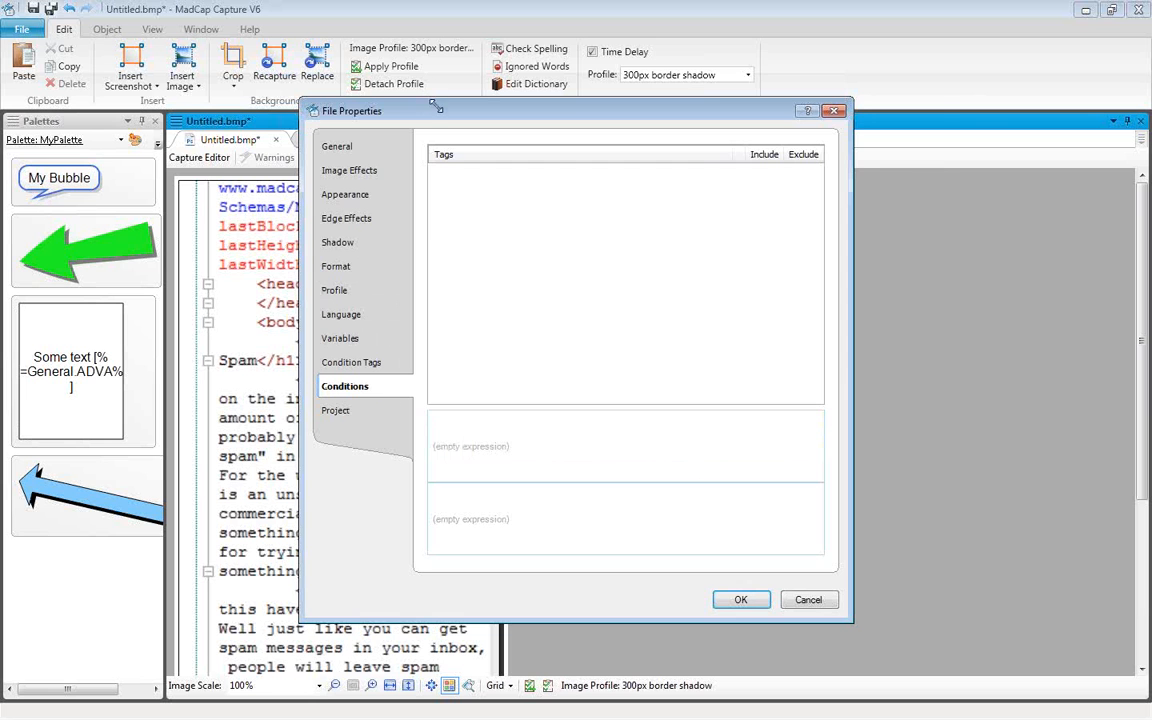
left_click_drag(852, 621, 940, 650)
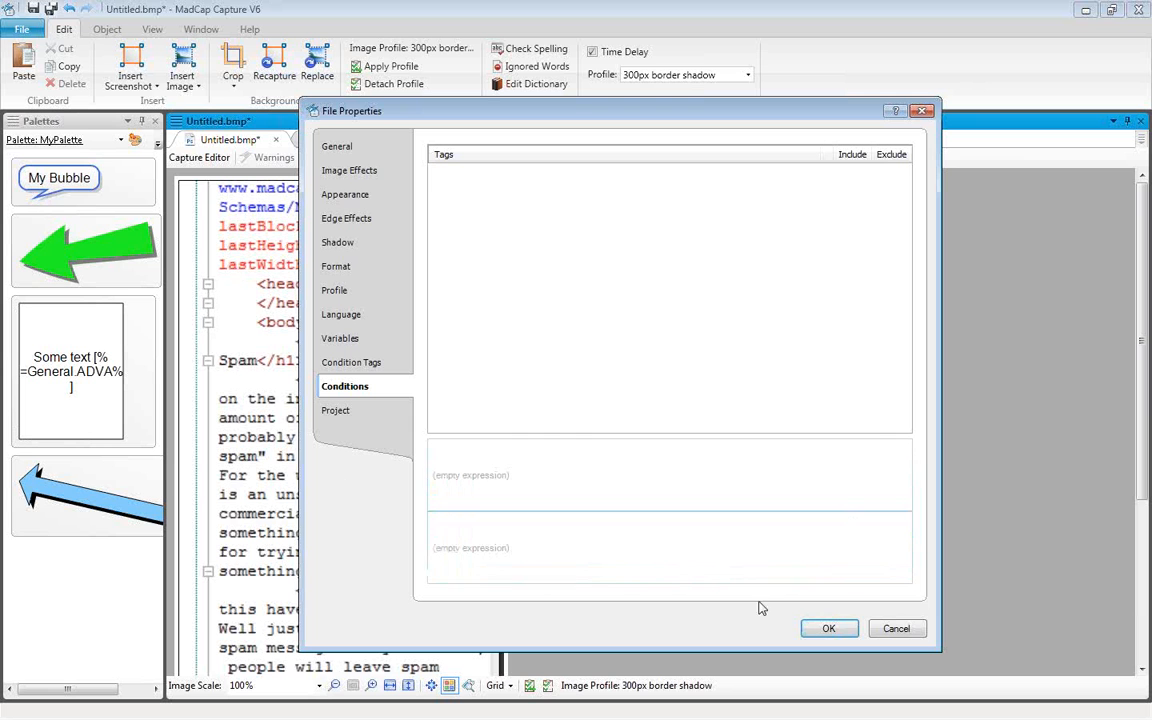
left_click(830, 629)
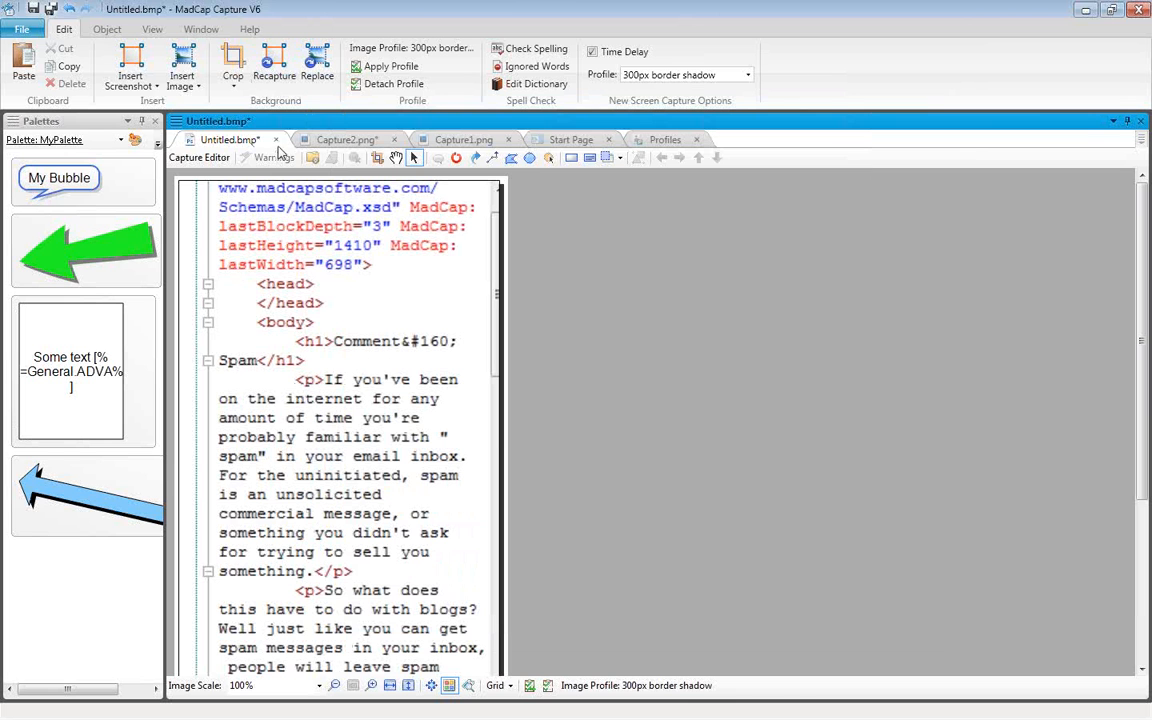
Close the untitled capture without saving it and return to the CommentSpam topic in Flare
left_click(276, 140)
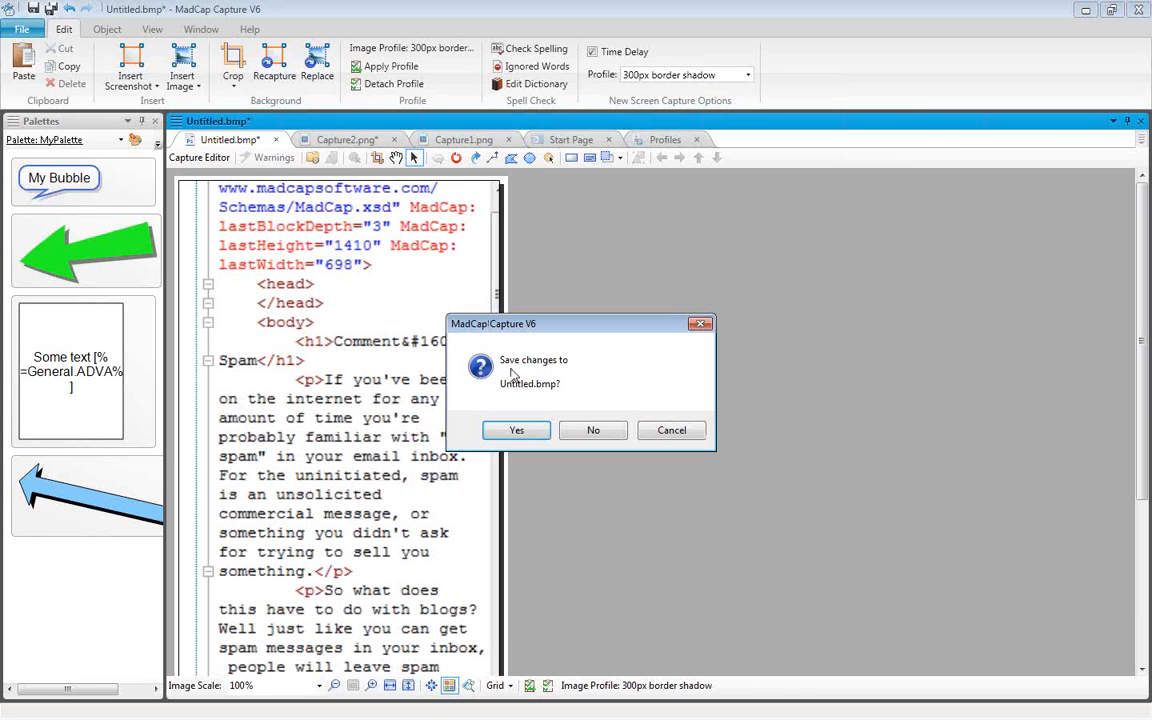
left_click(594, 431)
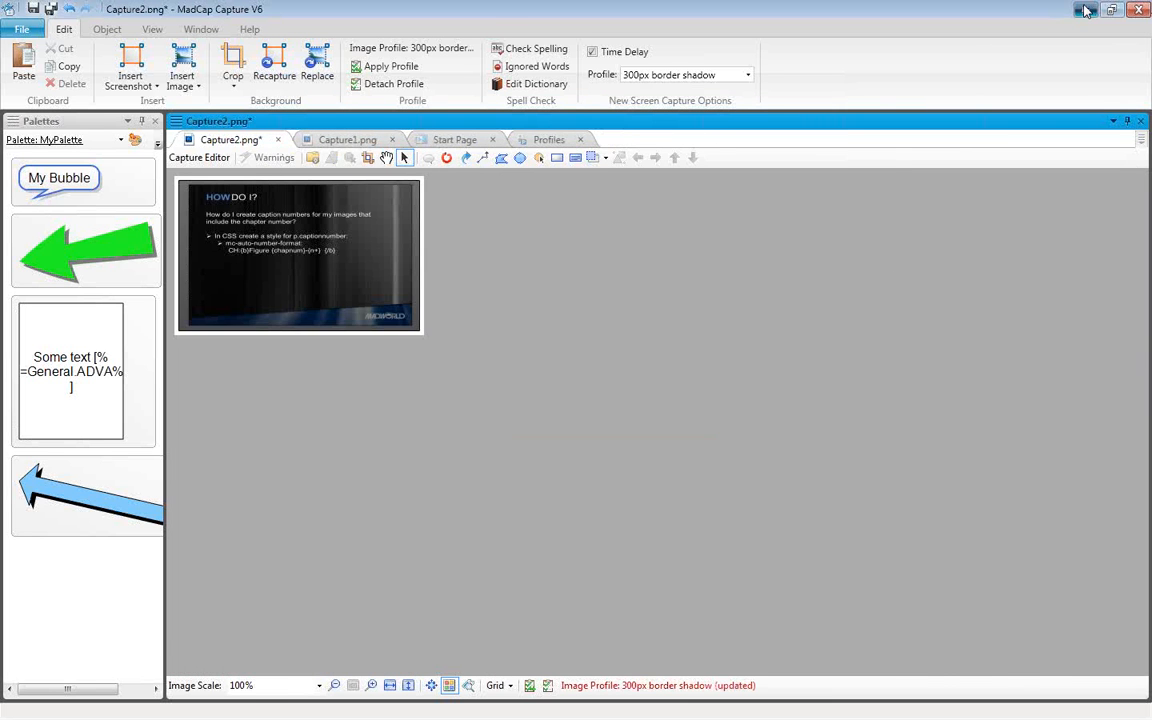
left_click(1087, 10)
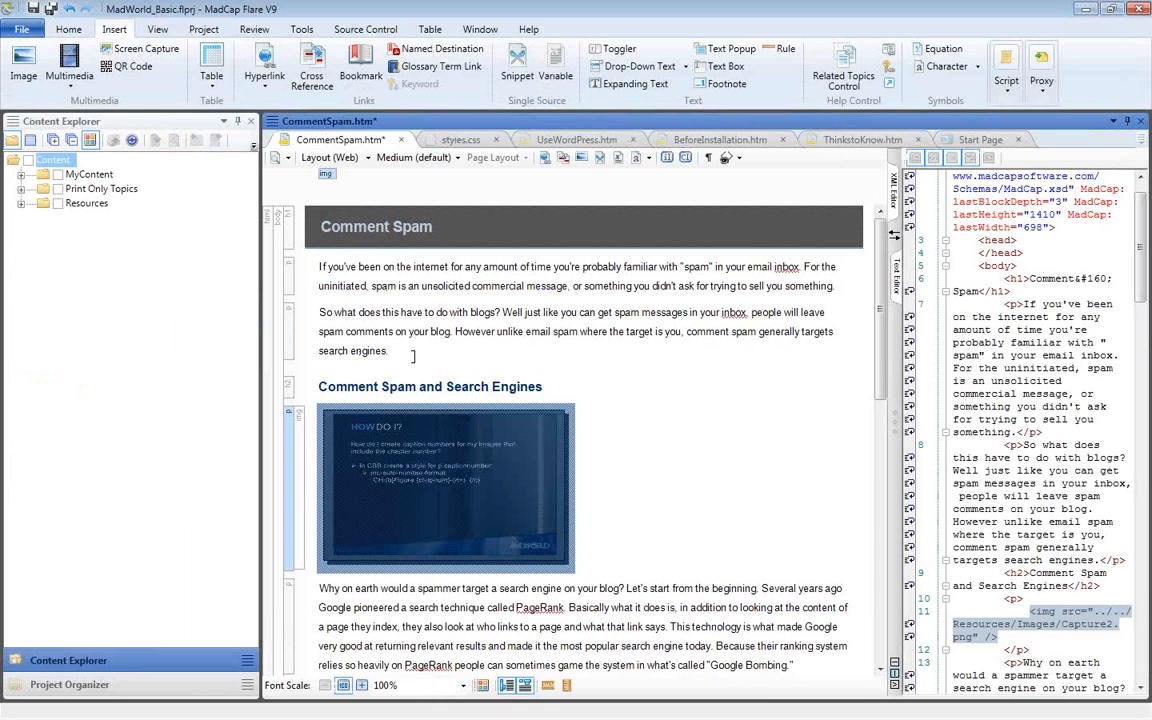
Insert a region capture of the "How do I?" slide as Capture4 within the second paragraph, using the "Enahnced for Web" profile
left_click(620, 326)
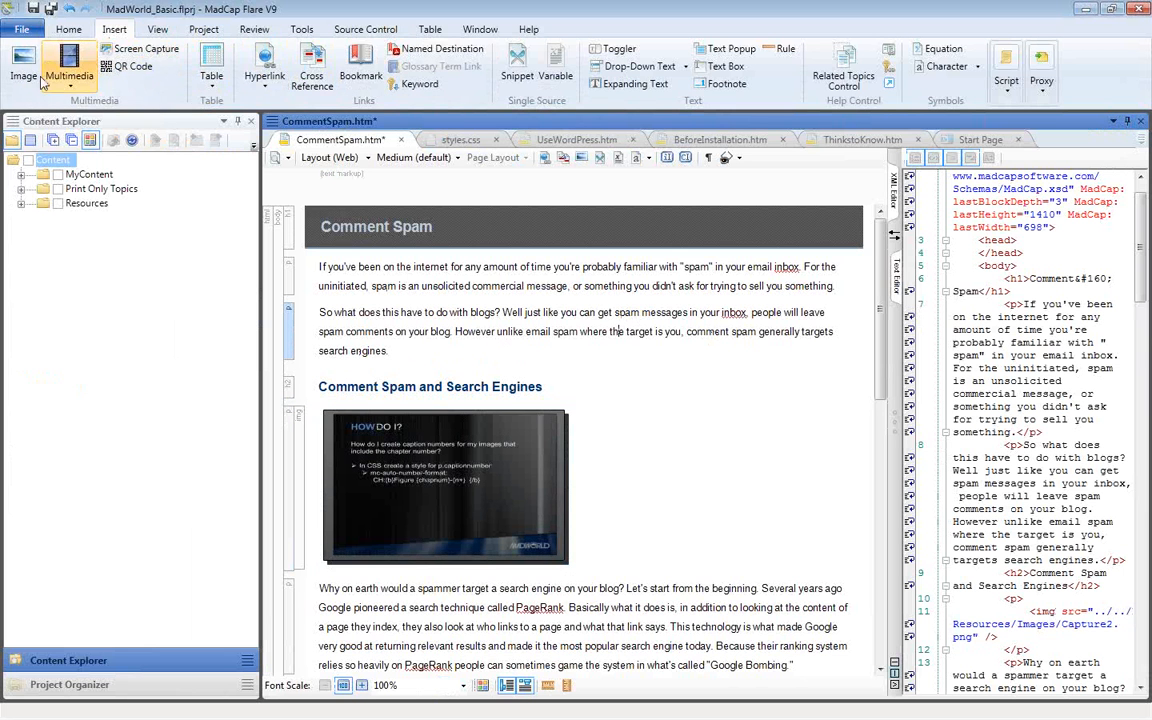
left_click(124, 52)
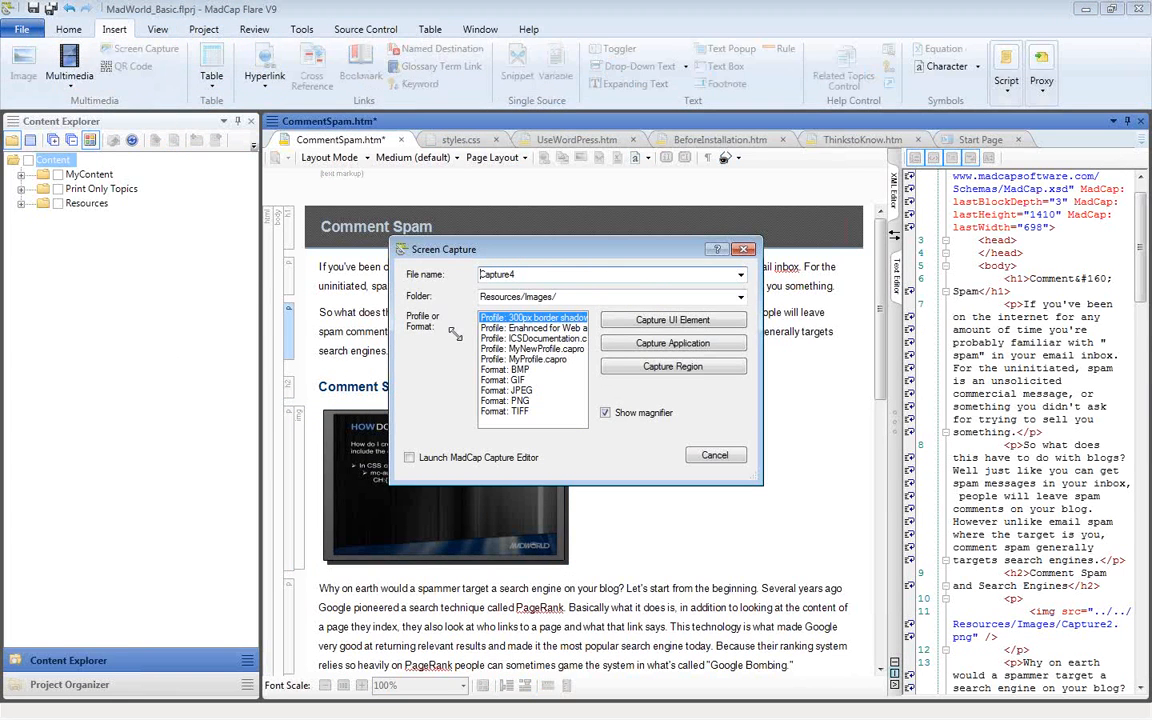
left_click(534, 359)
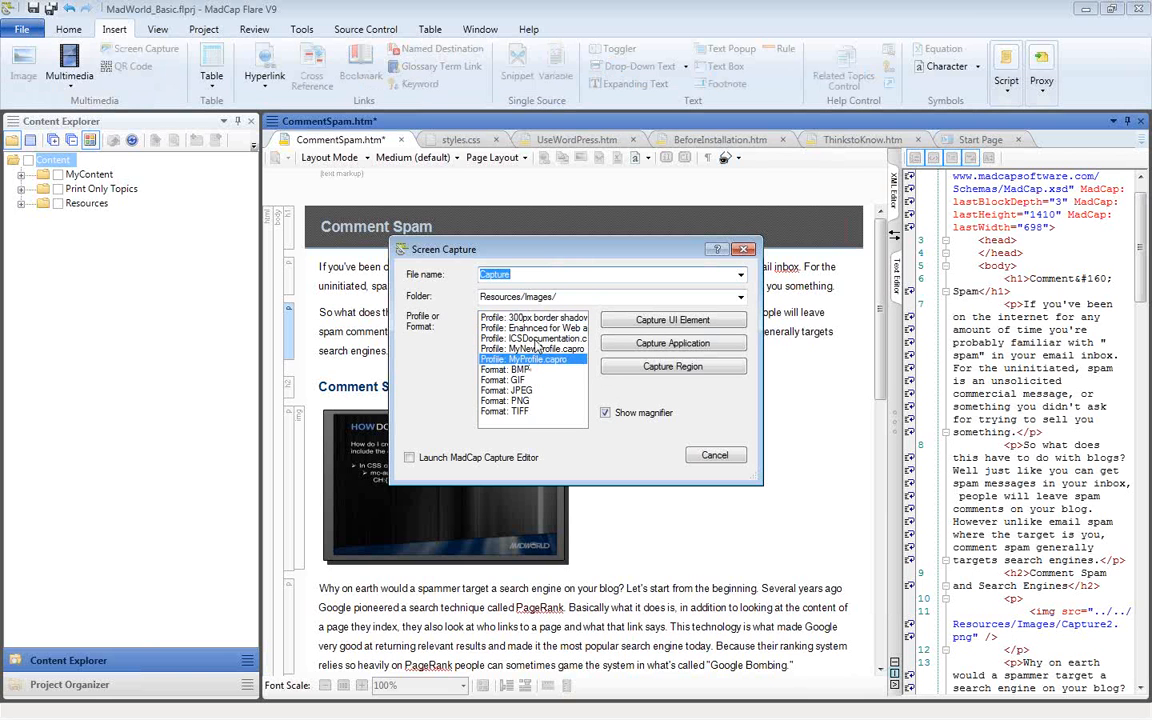
left_click(544, 329)
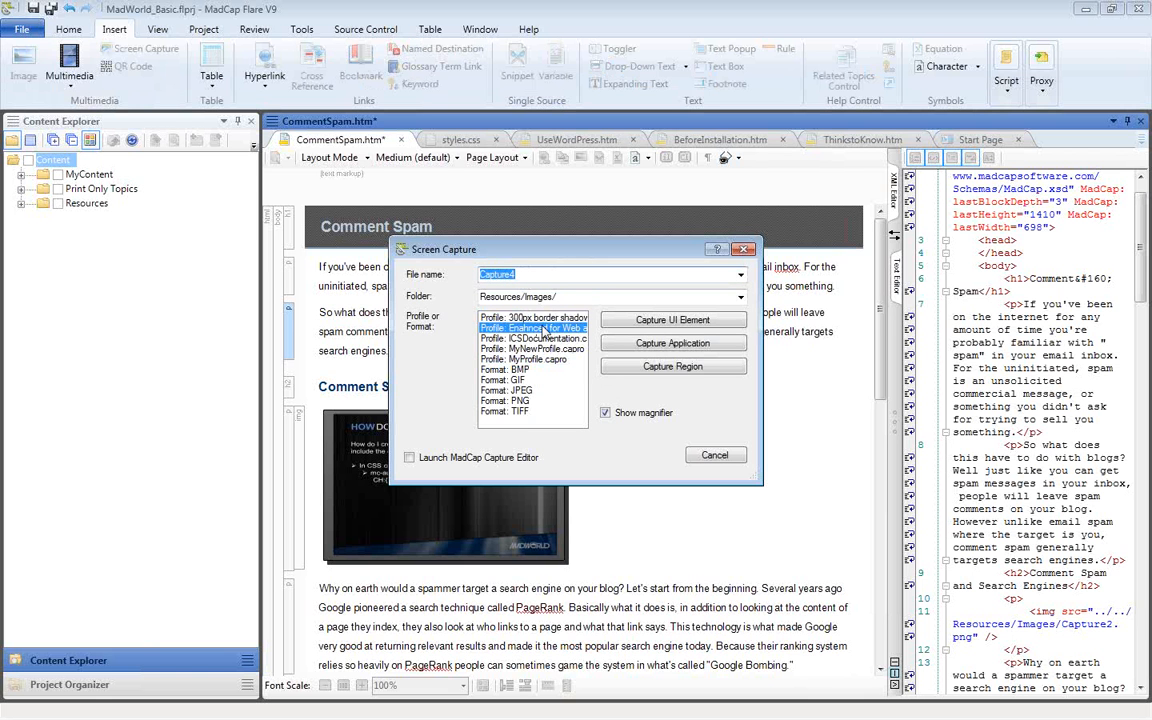
left_click(660, 366)
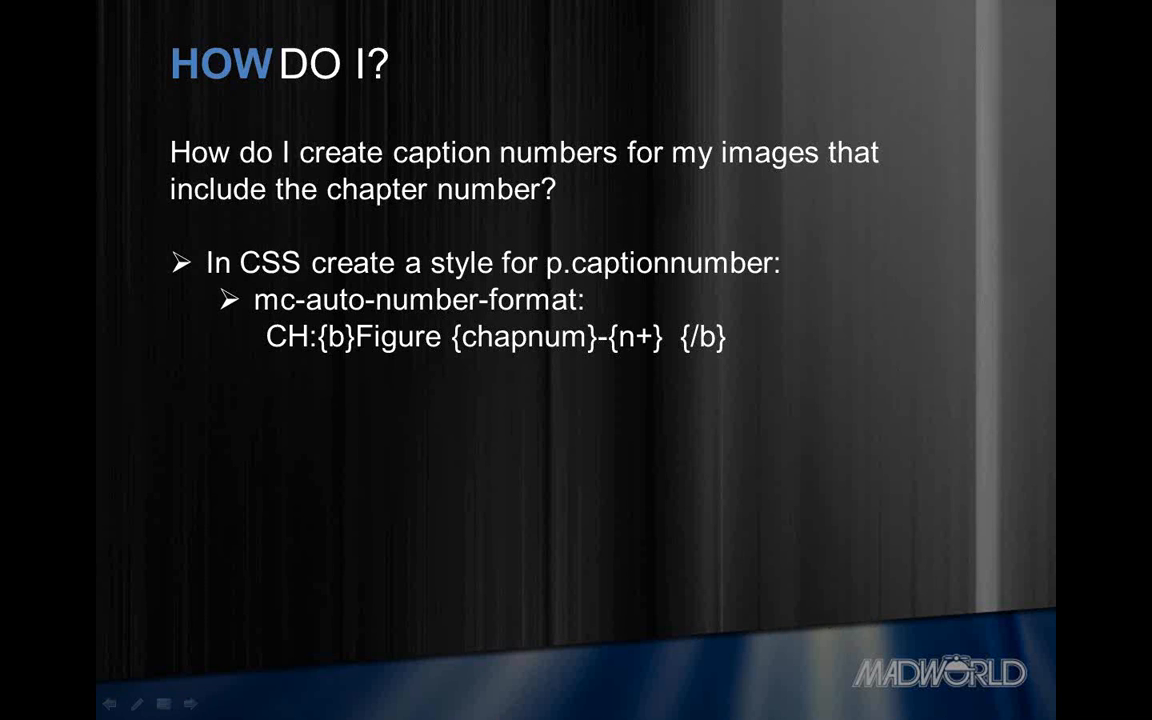
key("Escape")
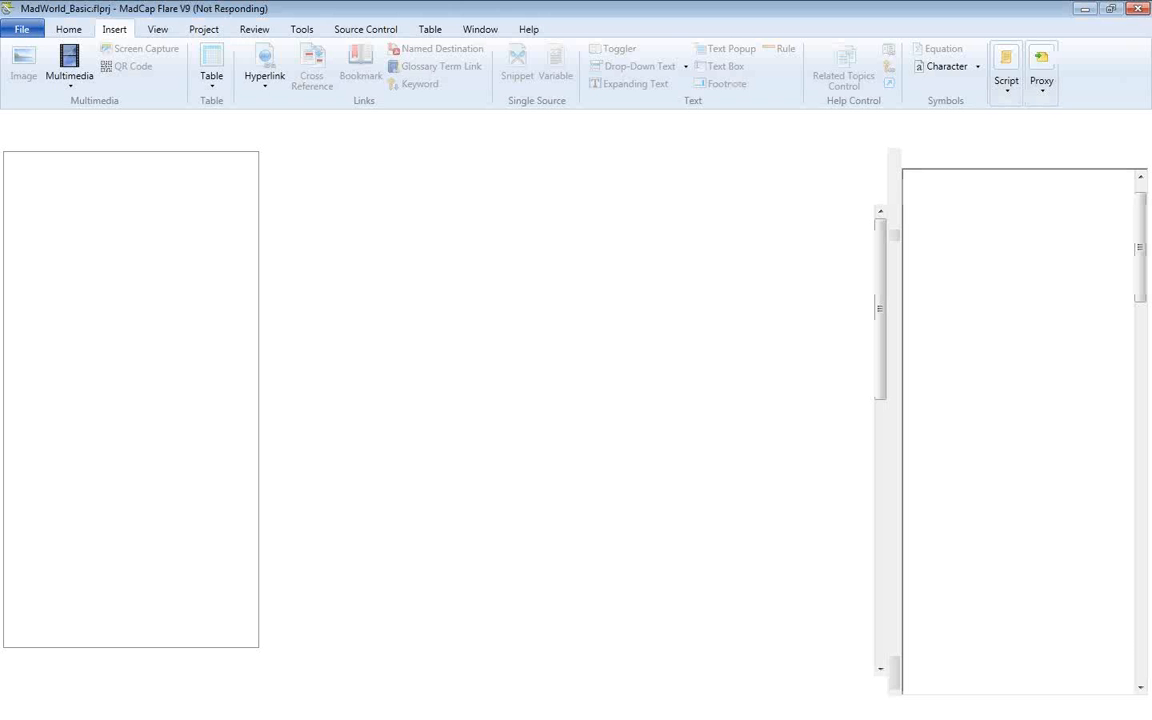
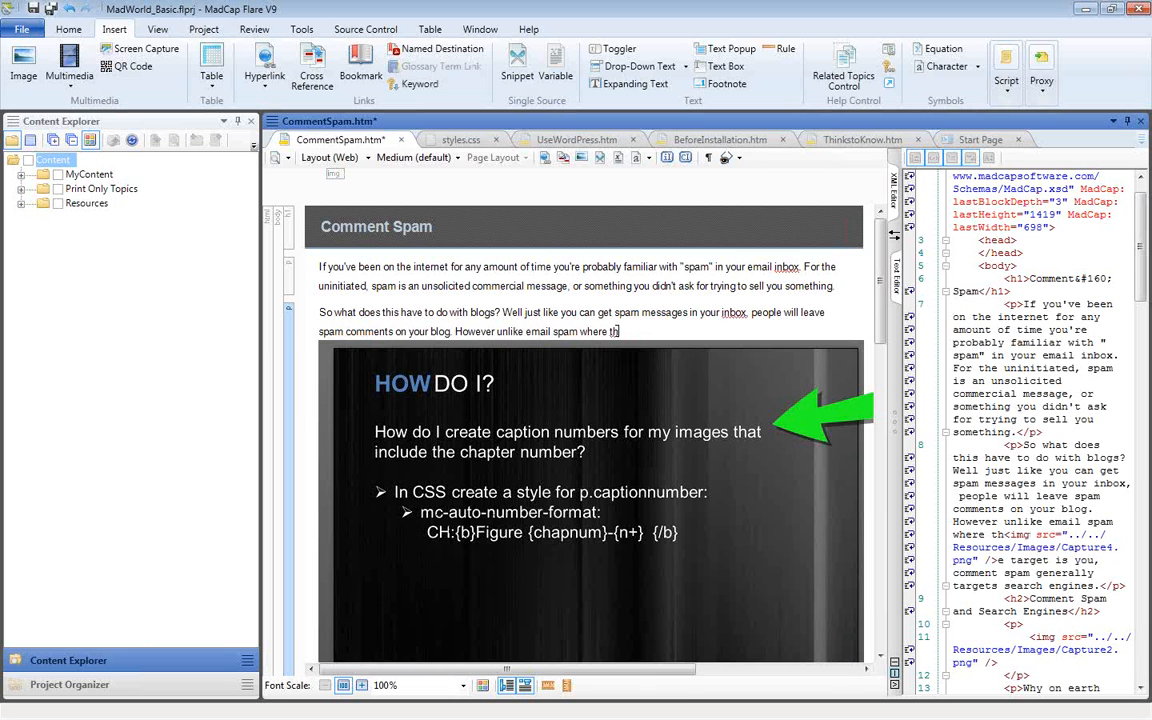
Apply the img.thumbnail style class to the inserted Capture4 image
right_click(334, 173)
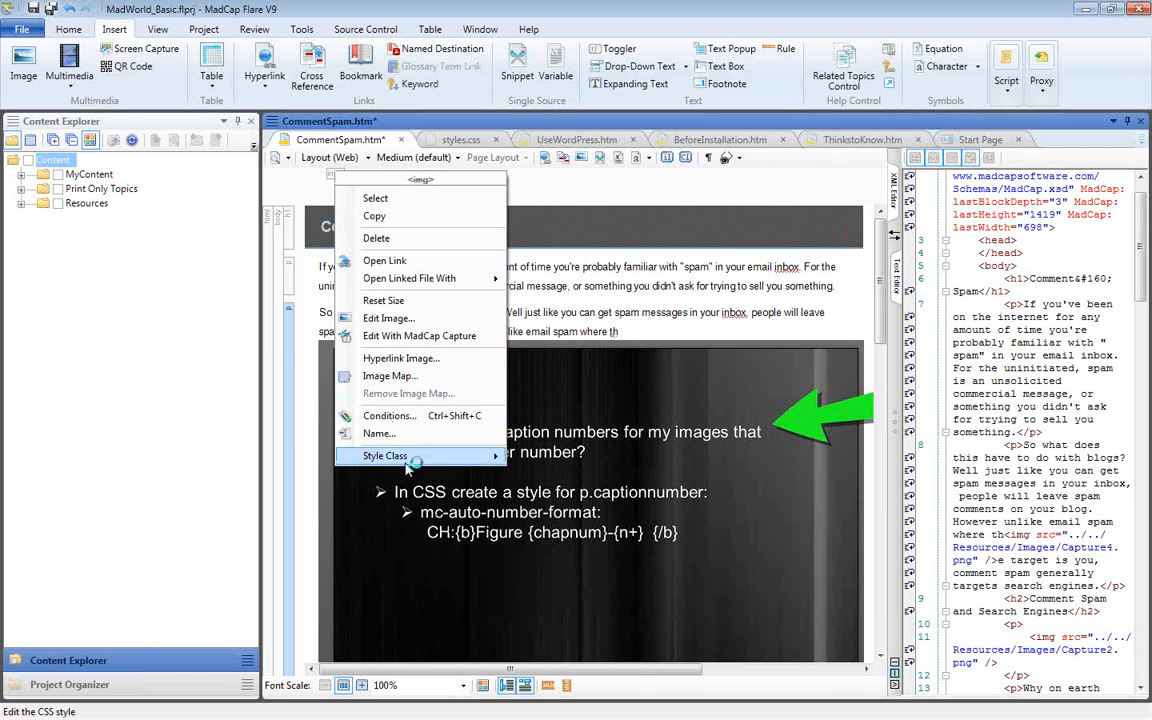
mouse_move(456, 466)
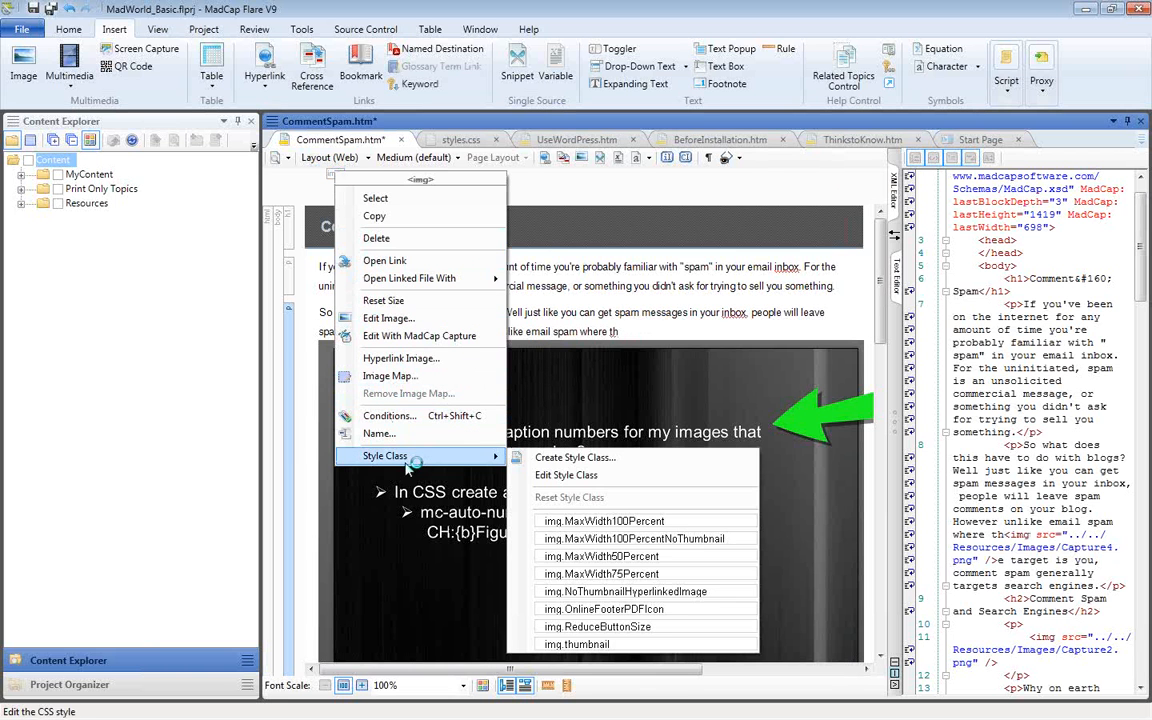
left_click(604, 646)
left_click(646, 632)
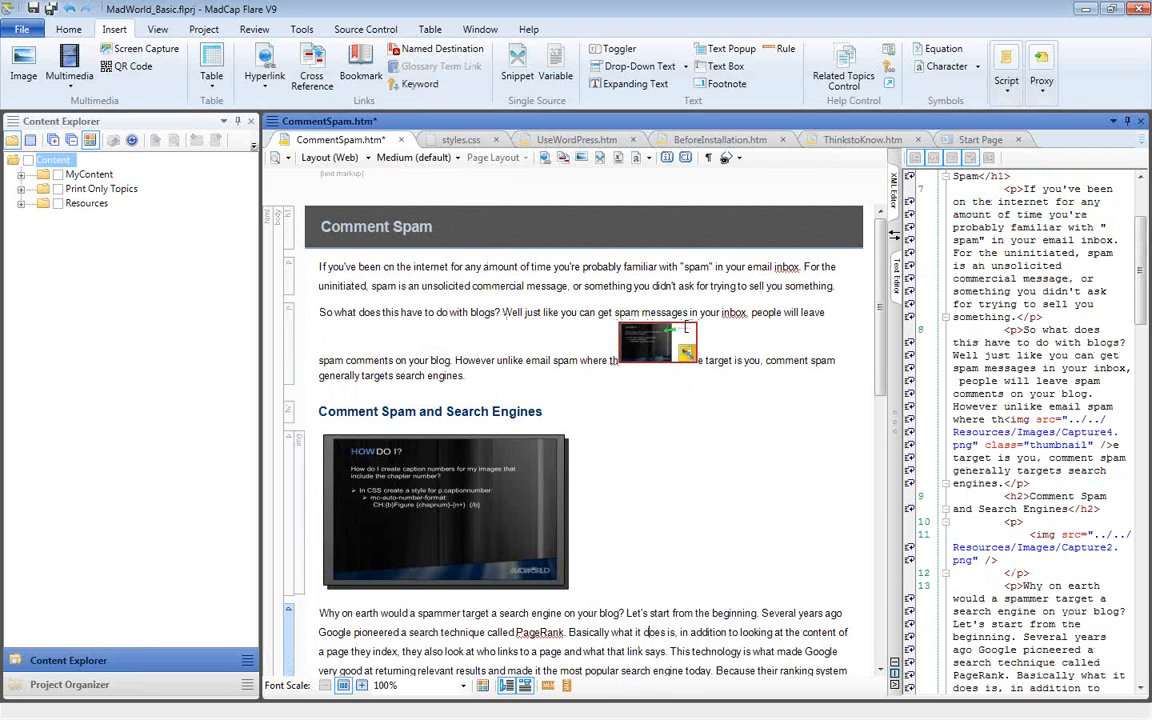
Preview the CommentSpam topic and test enlarging and collapsing the thumbnail image, then close the preview
left_click(283, 160)
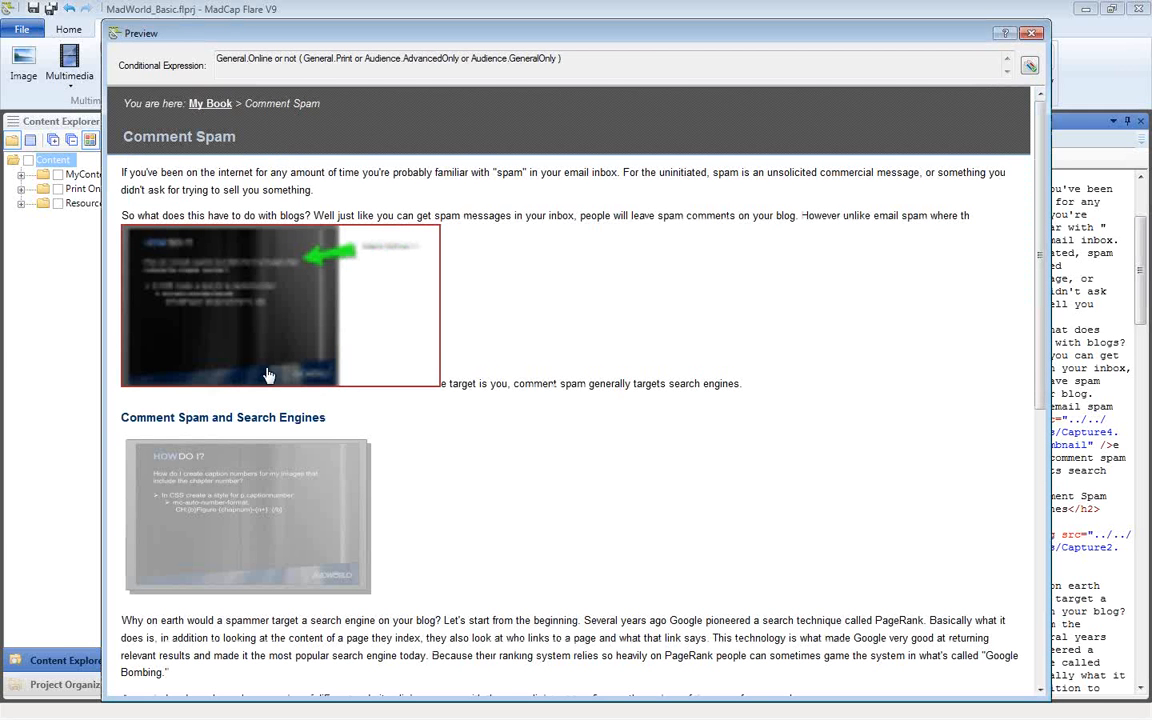
left_click(257, 328)
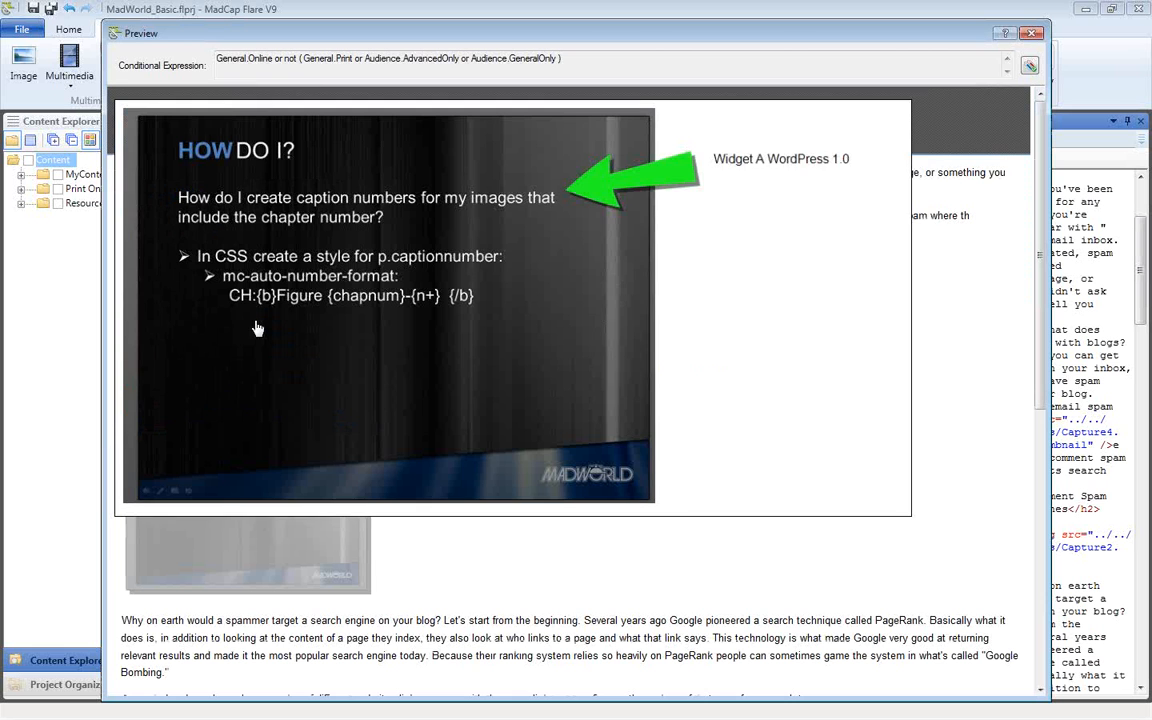
left_click(257, 325)
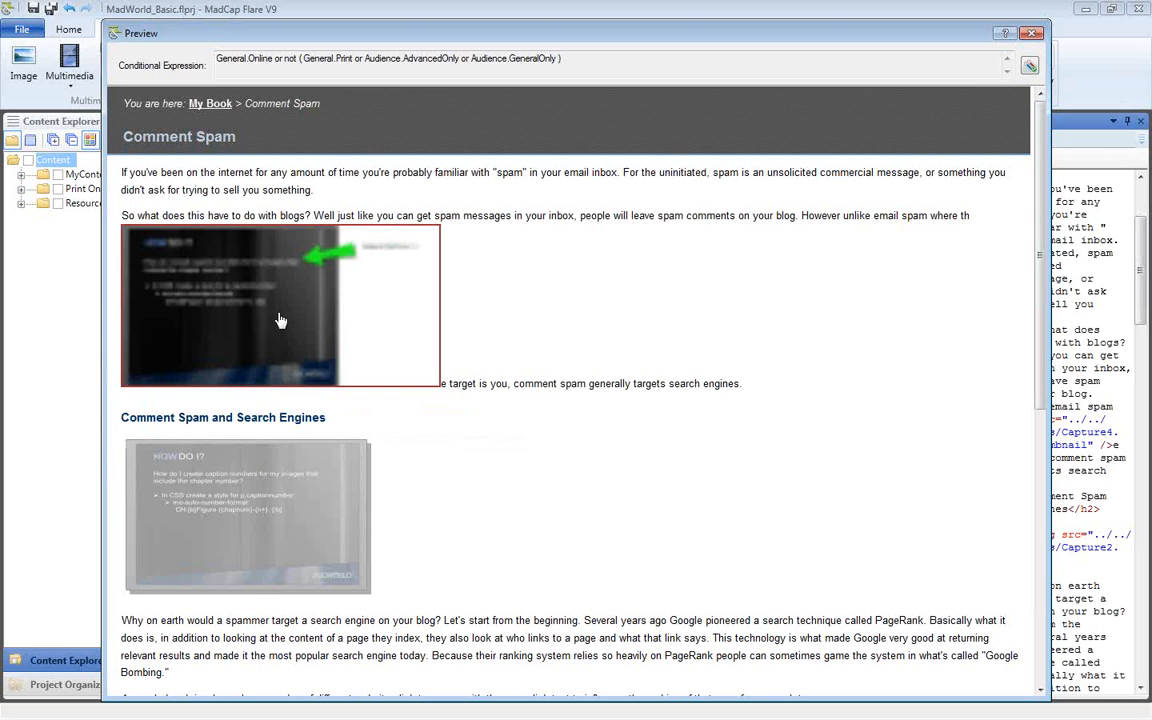
left_click(226, 285)
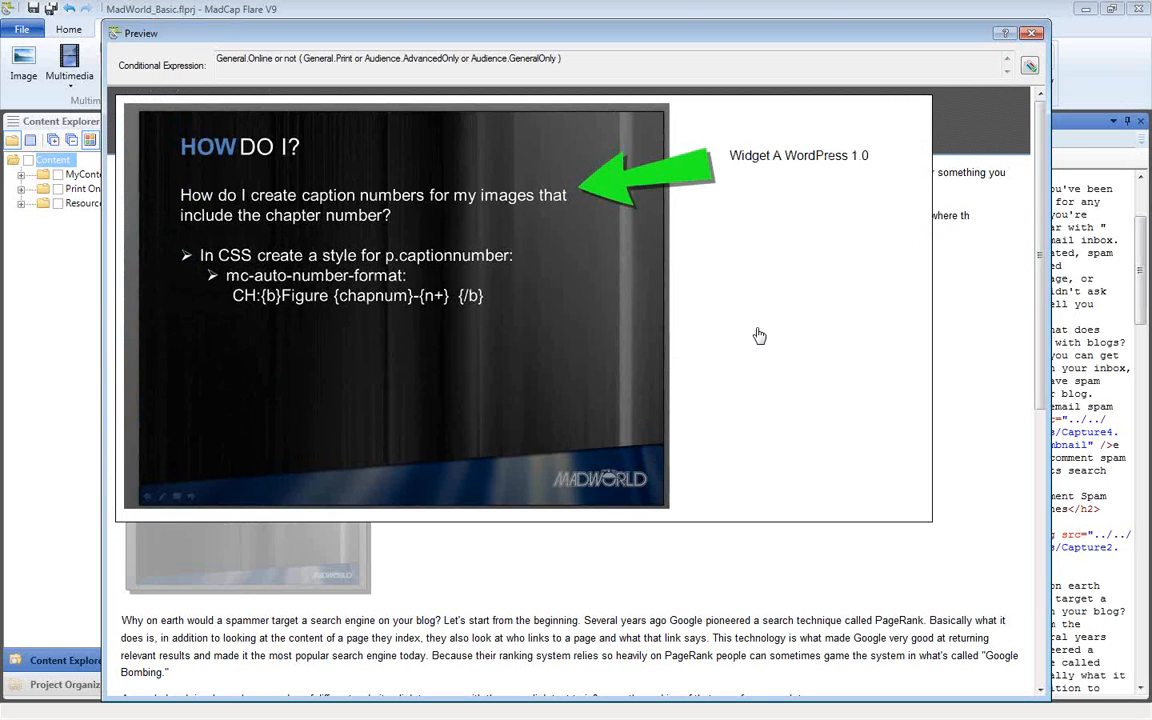
left_click(755, 335)
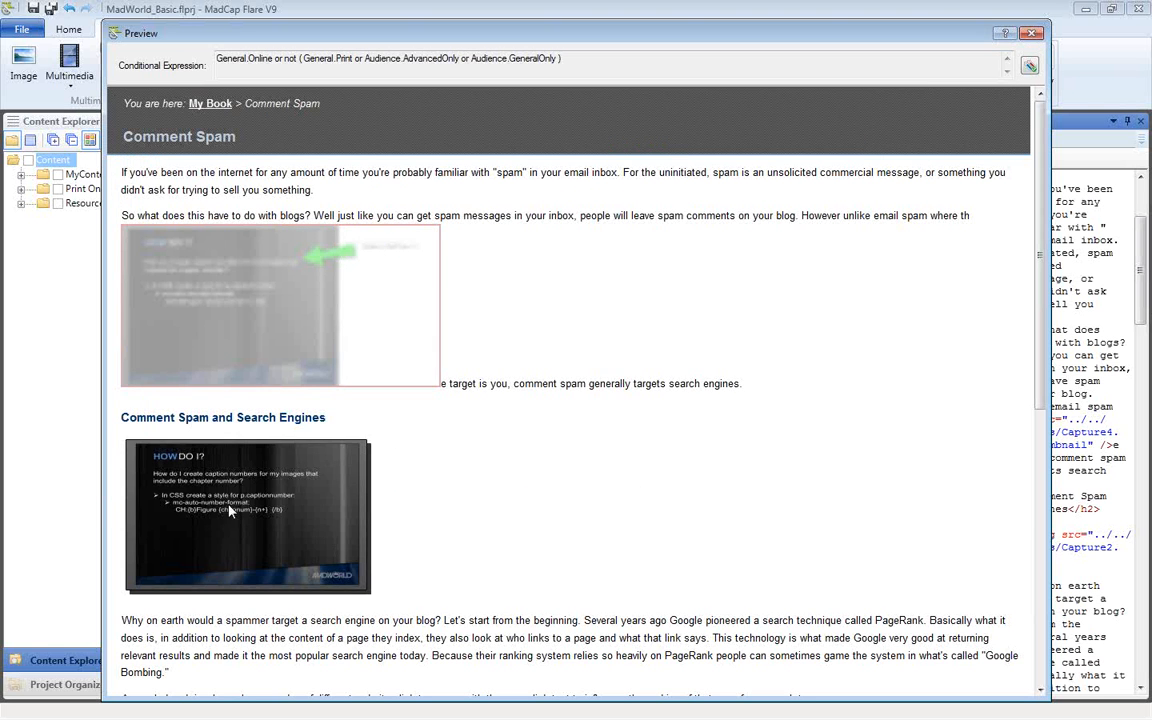
mouse_move(383, 287)
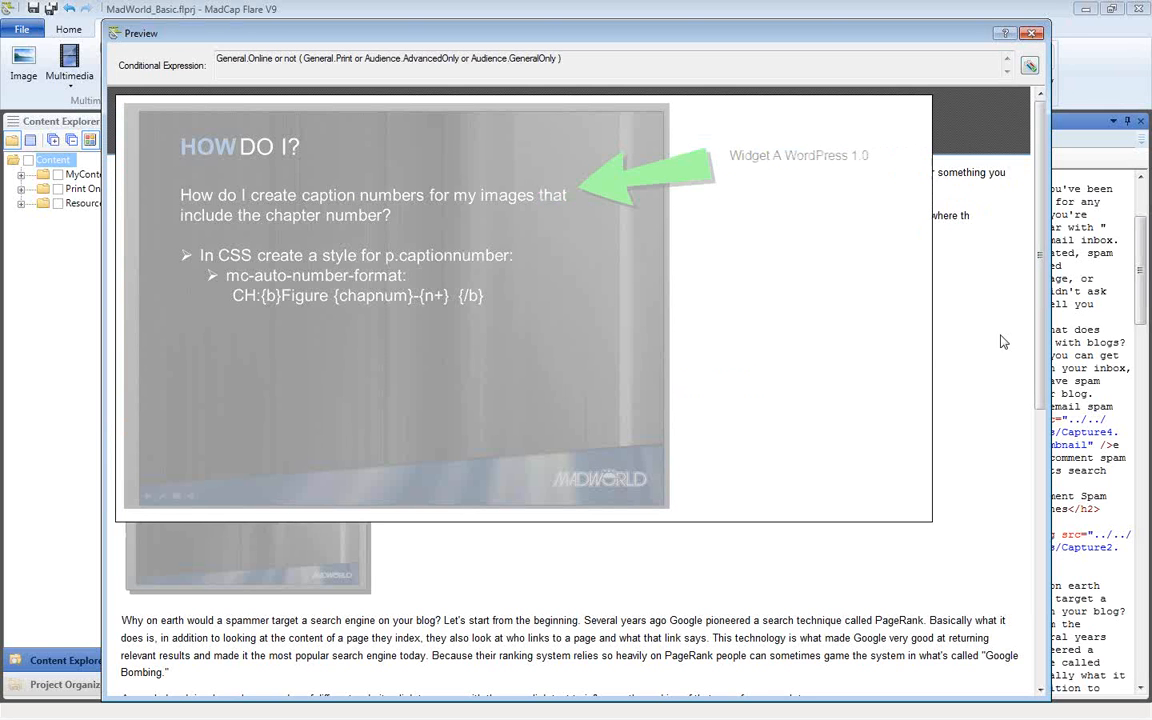
left_click(1033, 35)
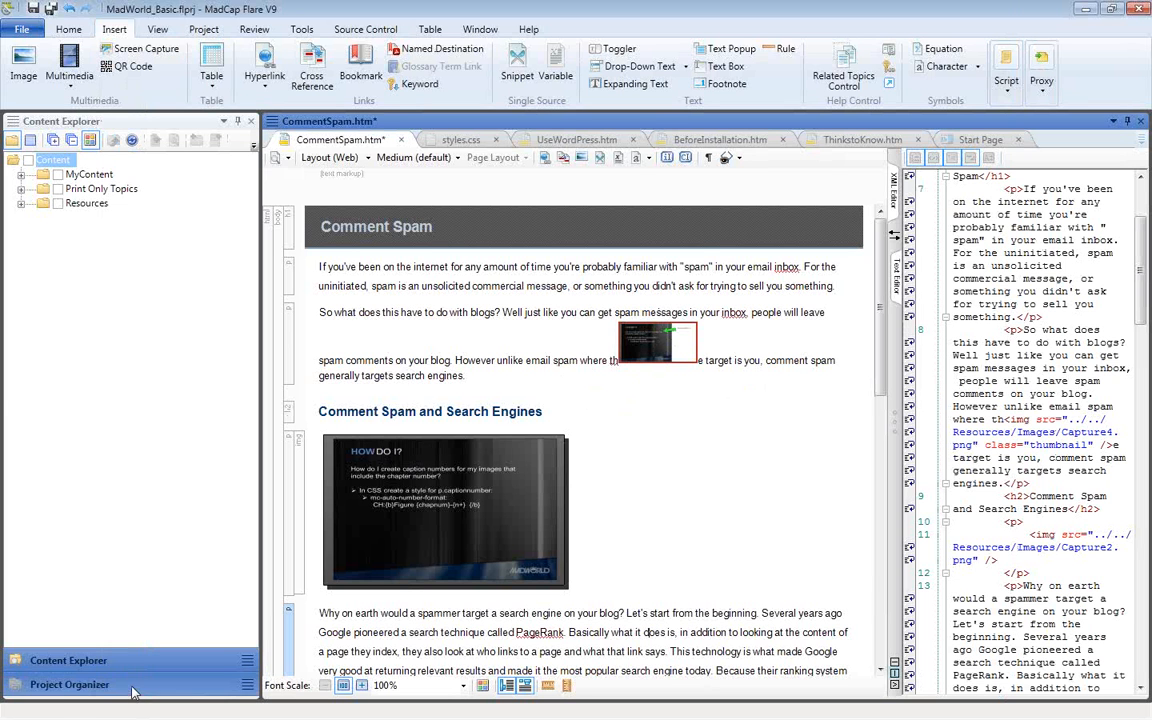
Open the styles.css stylesheet from the project's Resources/Stylesheets folder
left_click(21, 203)
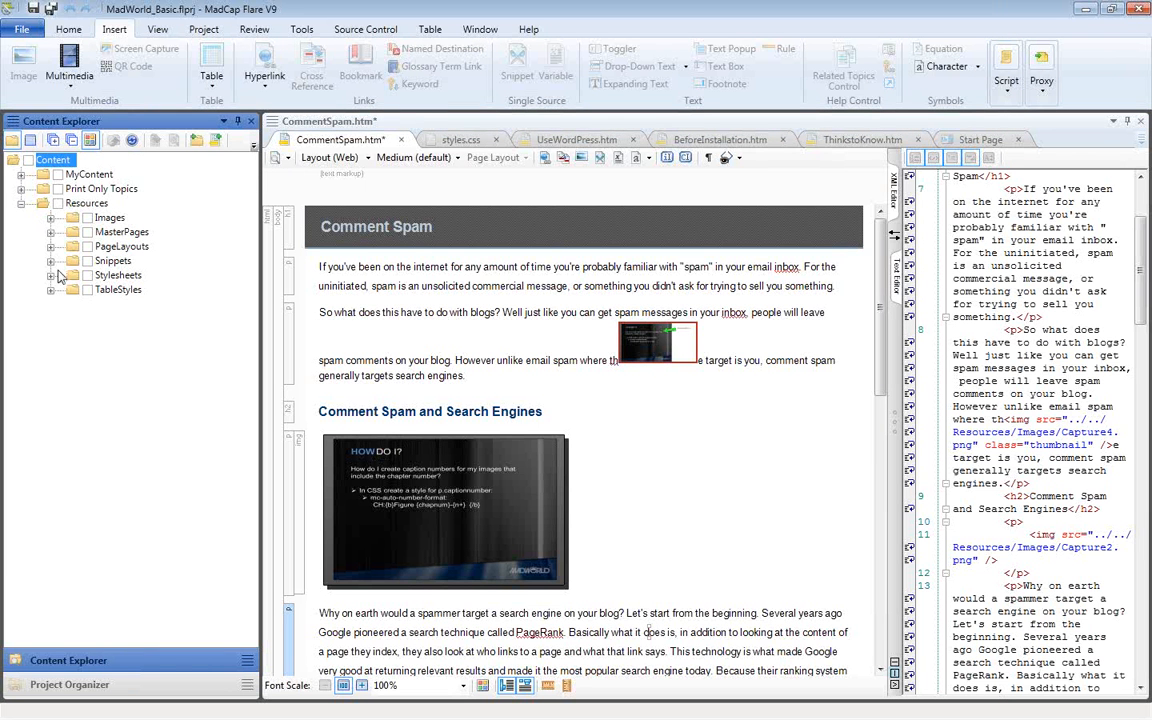
left_click(51, 277)
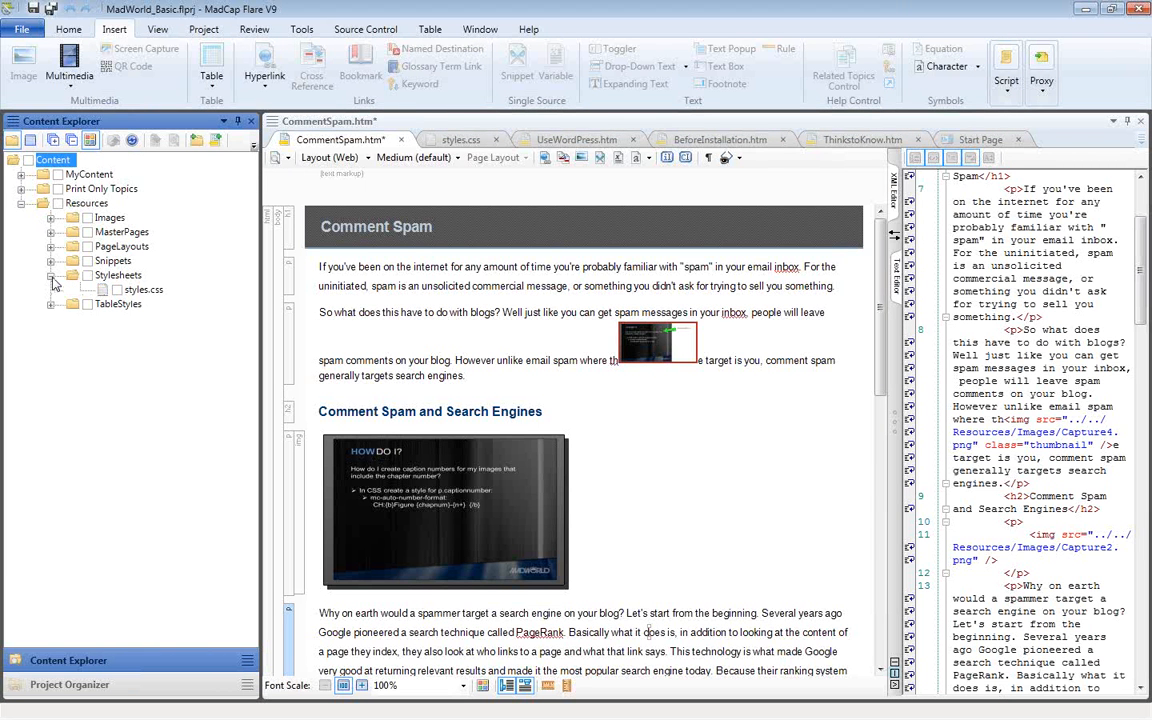
left_click(140, 290)
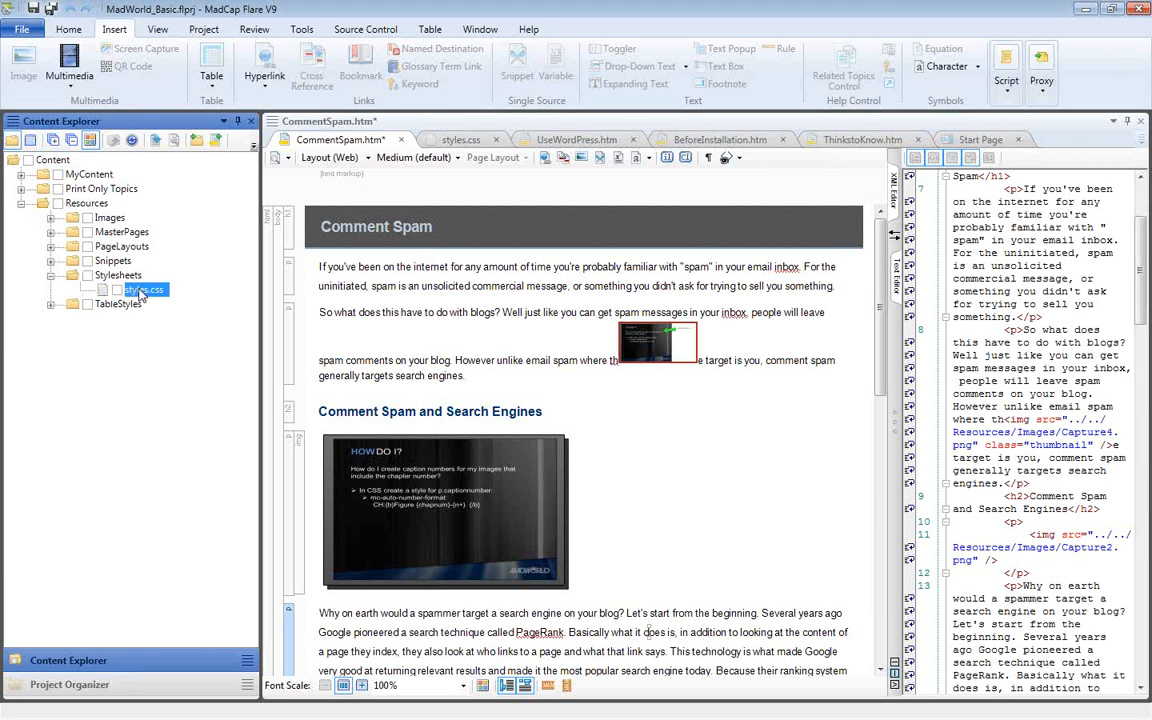
double_click(140, 290)
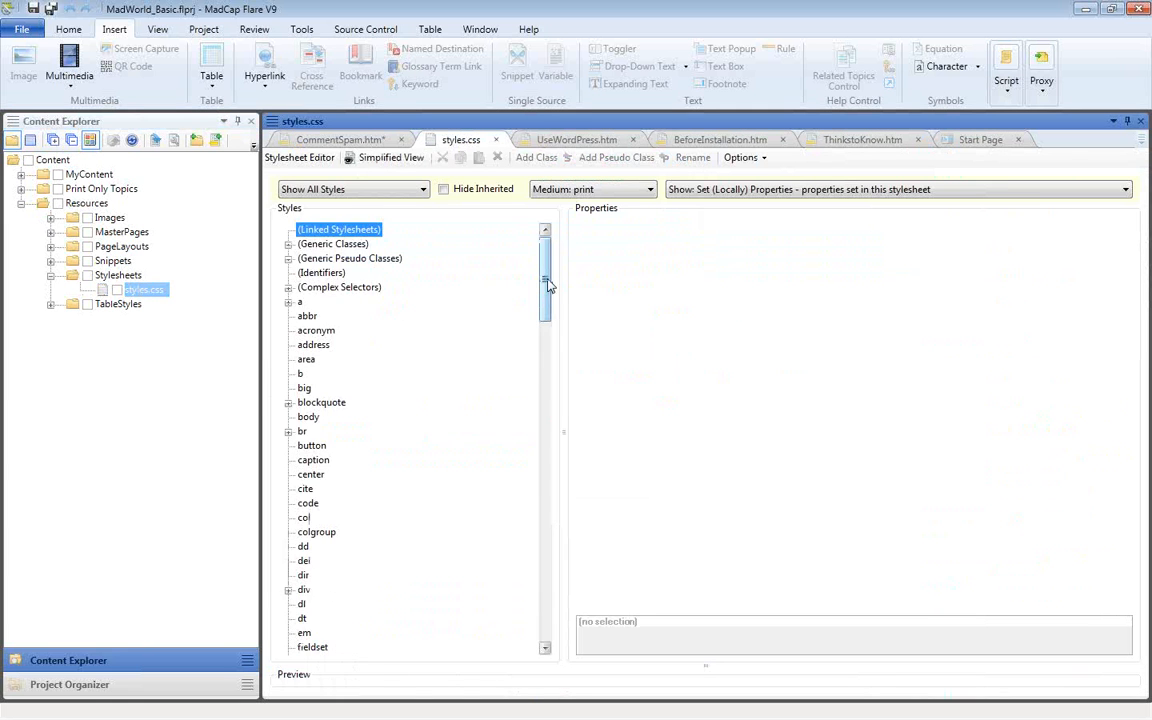
Display the properties of the img.thumbnail class in the stylesheet, using the default medium
left_click_drag(545, 288, 543, 381)
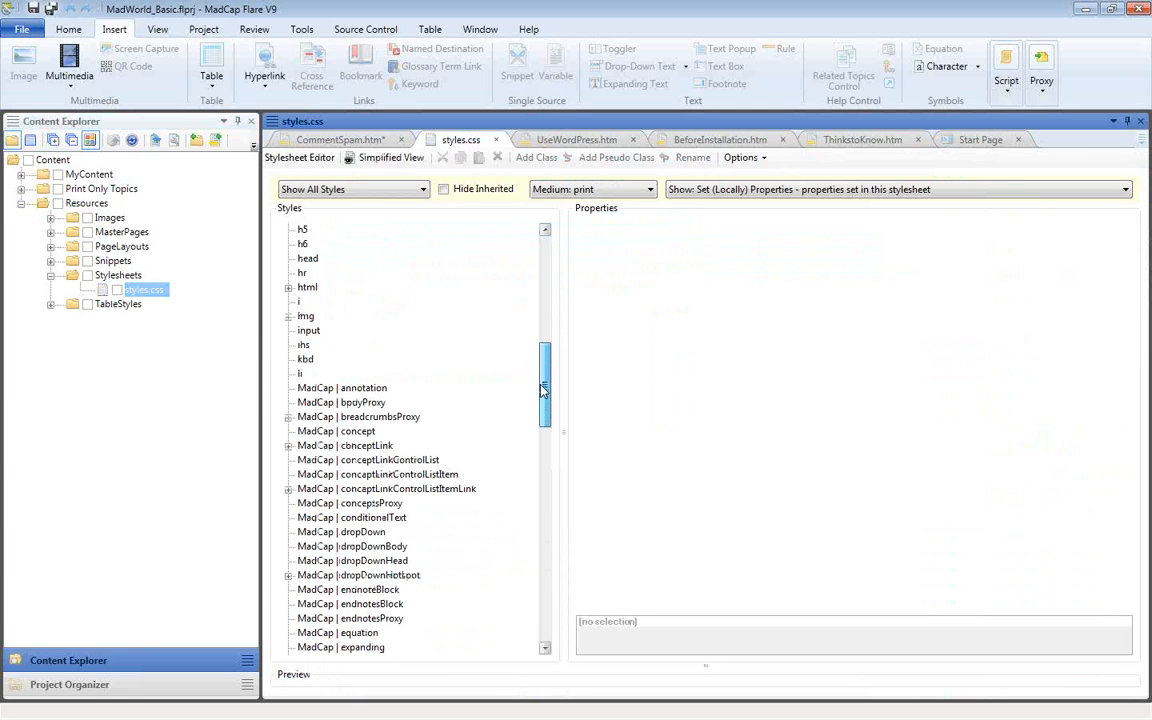
left_click(288, 317)
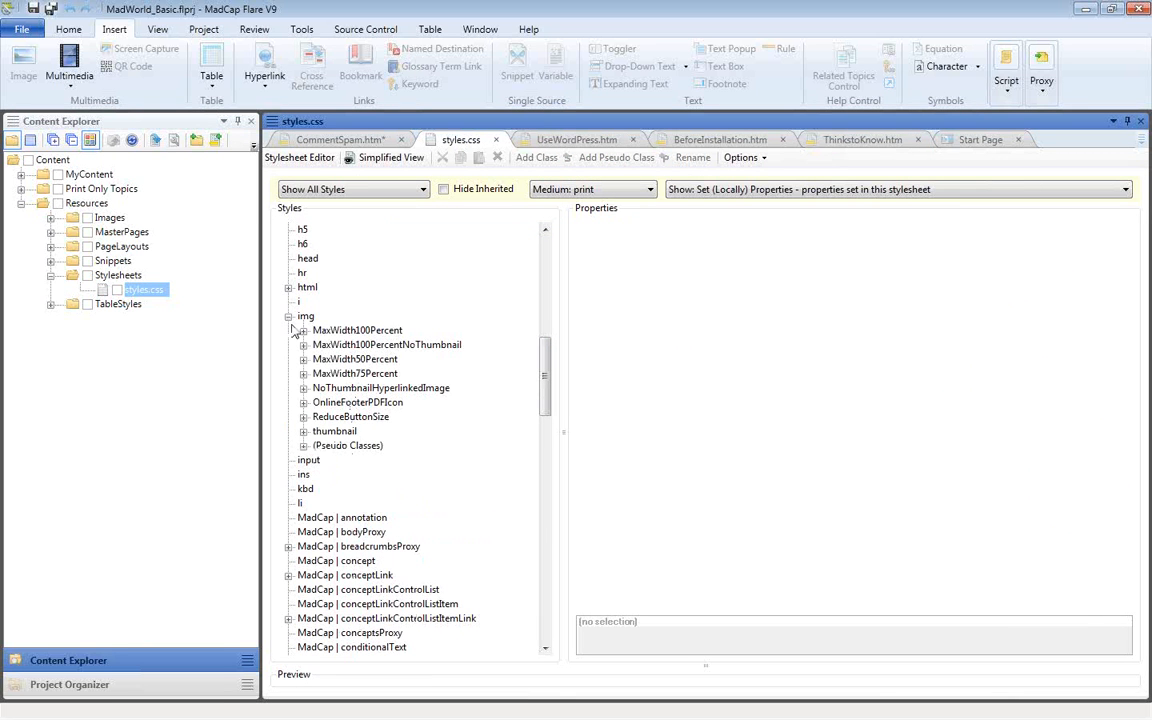
left_click(331, 432)
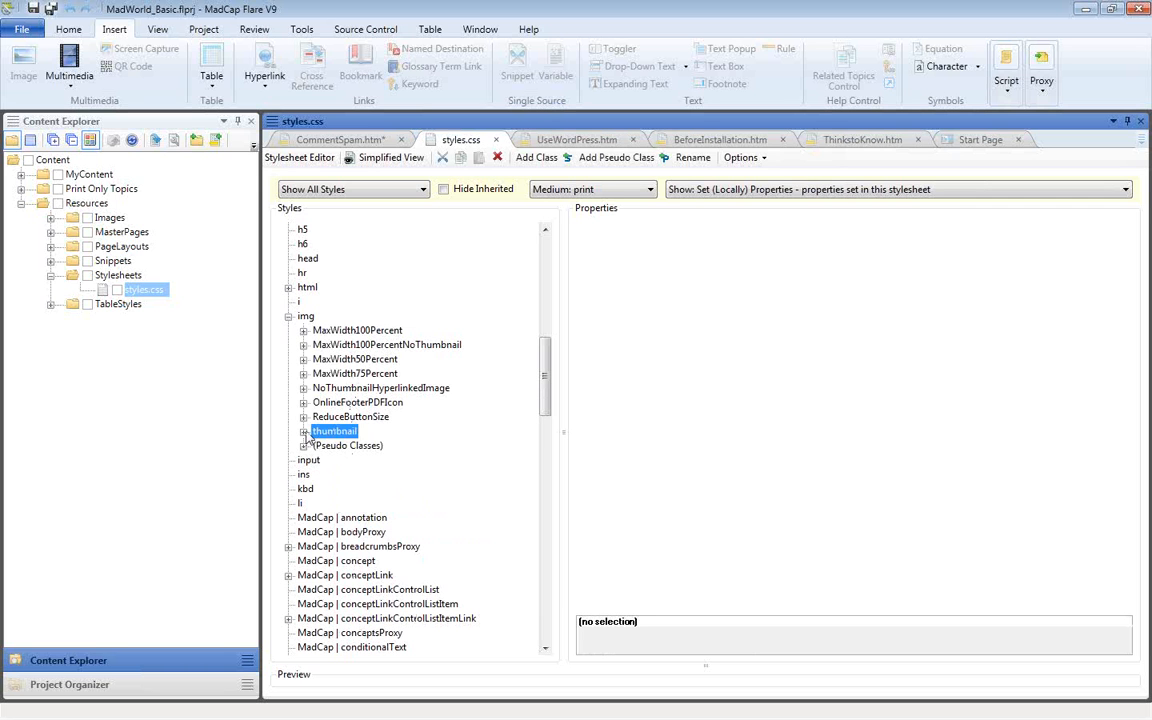
left_click(304, 432)
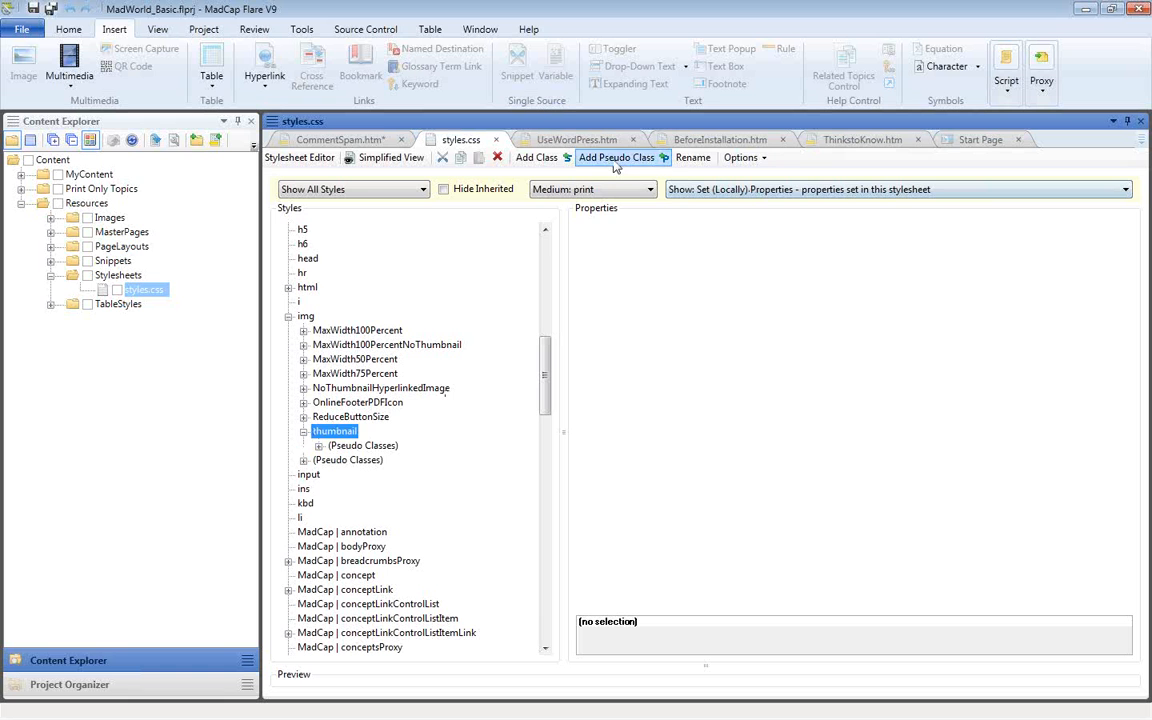
left_click(590, 189)
left_click(540, 205)
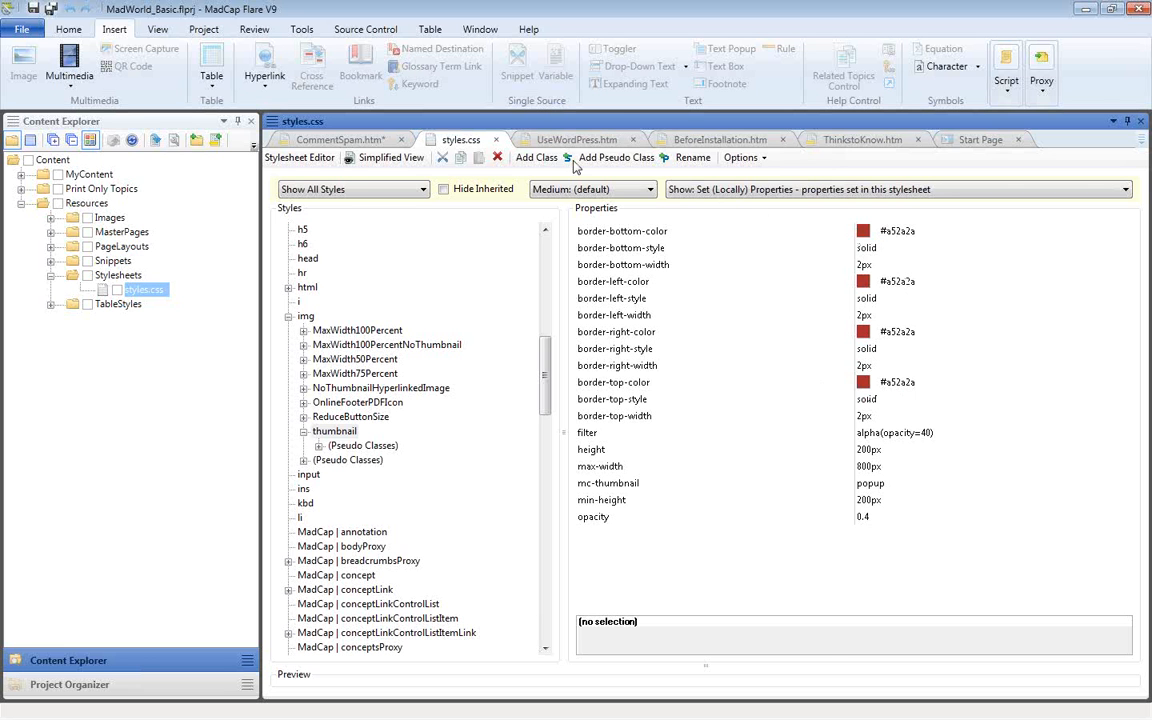
Compare the thumbnail image in the CommentSpam topic with the img.thumbnail properties in styles.css
left_click(335, 140)
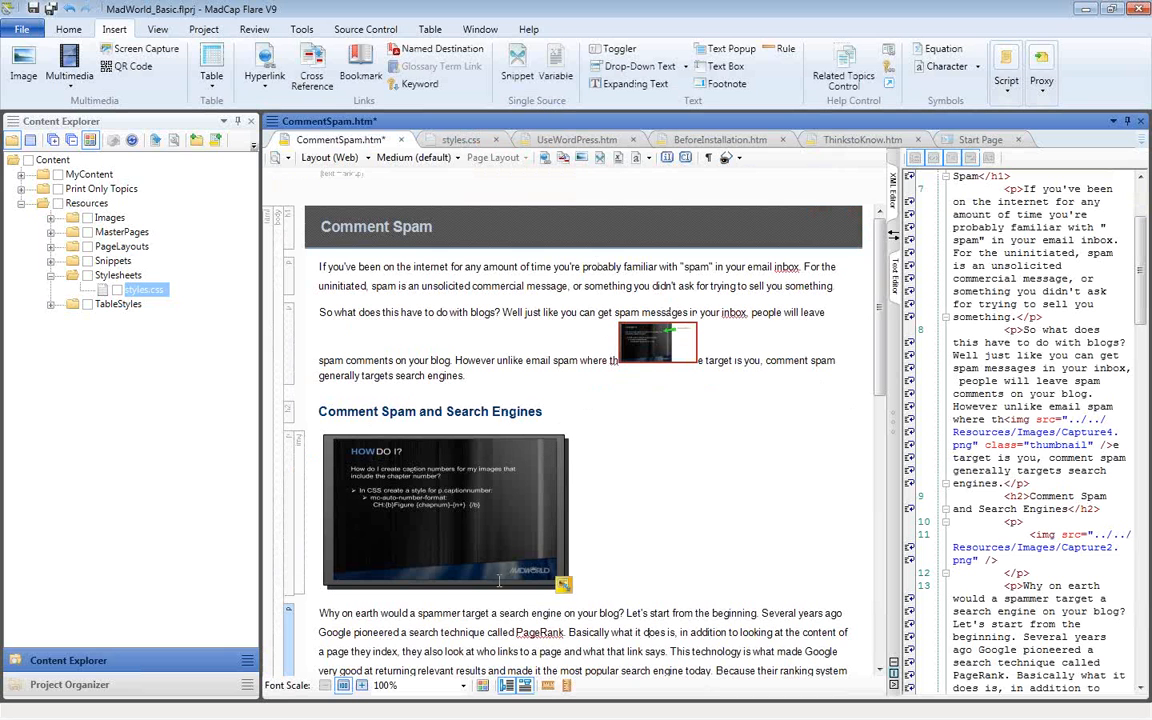
left_click(462, 141)
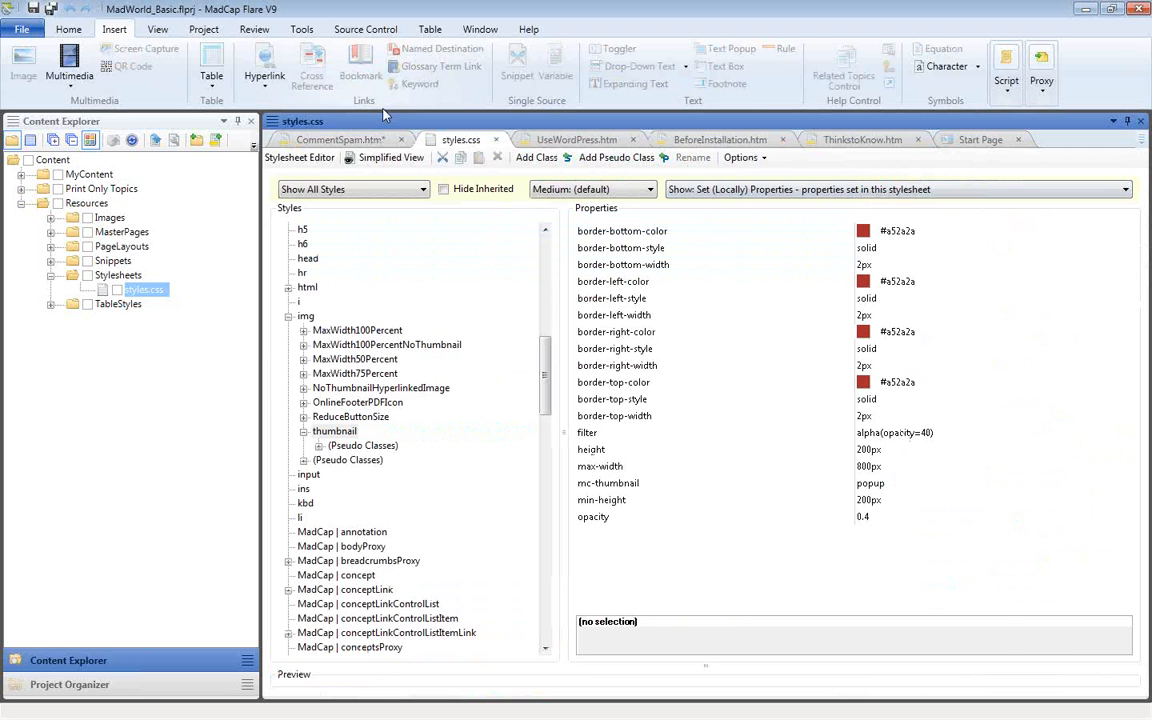
left_click(340, 139)
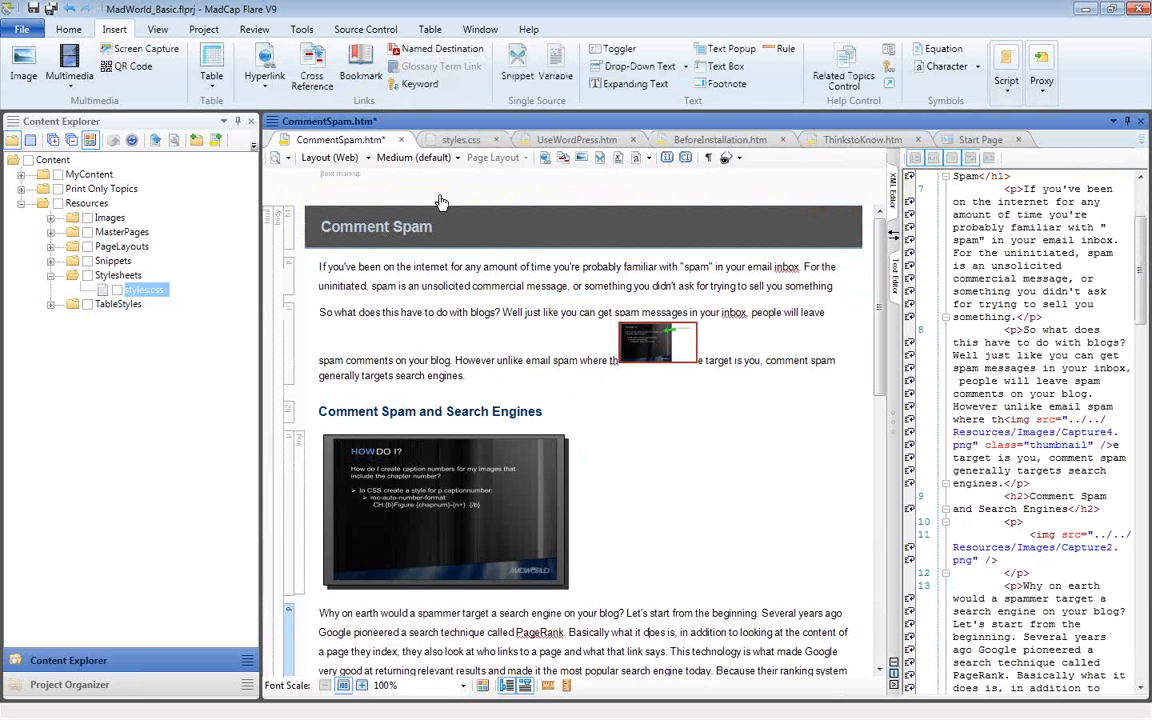
left_click(452, 141)
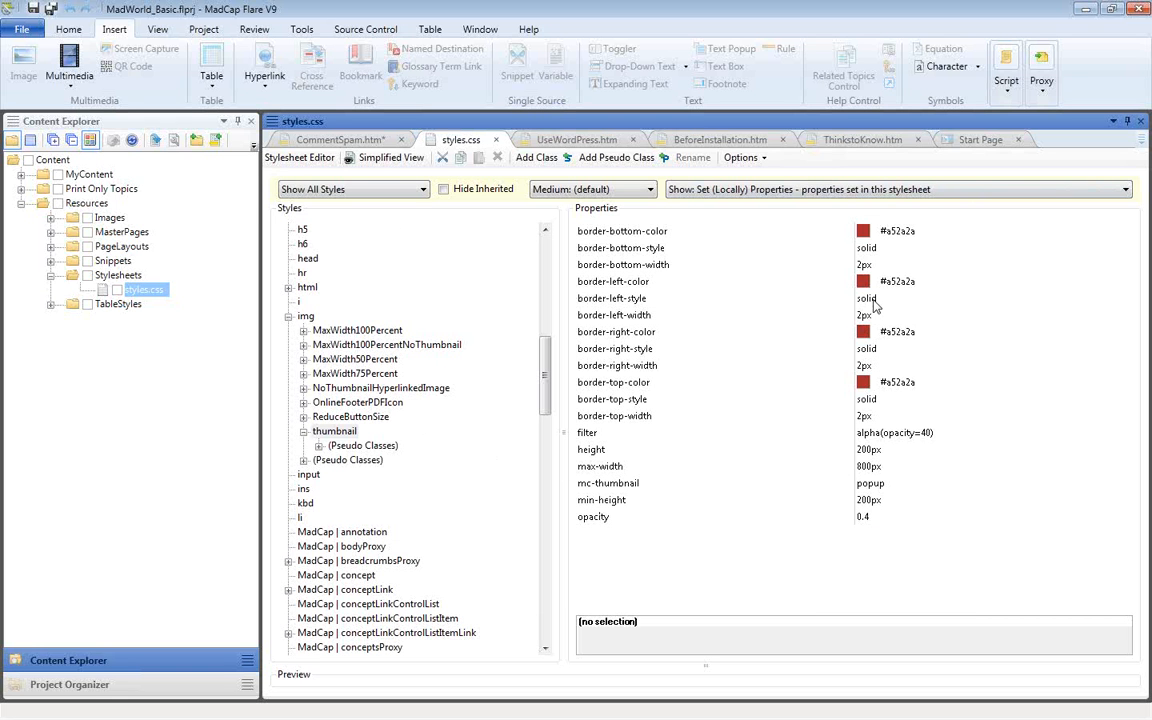
Review the parent img style's properties and preview how the CommentSpam topic's images render, then close the preview
left_click(305, 318)
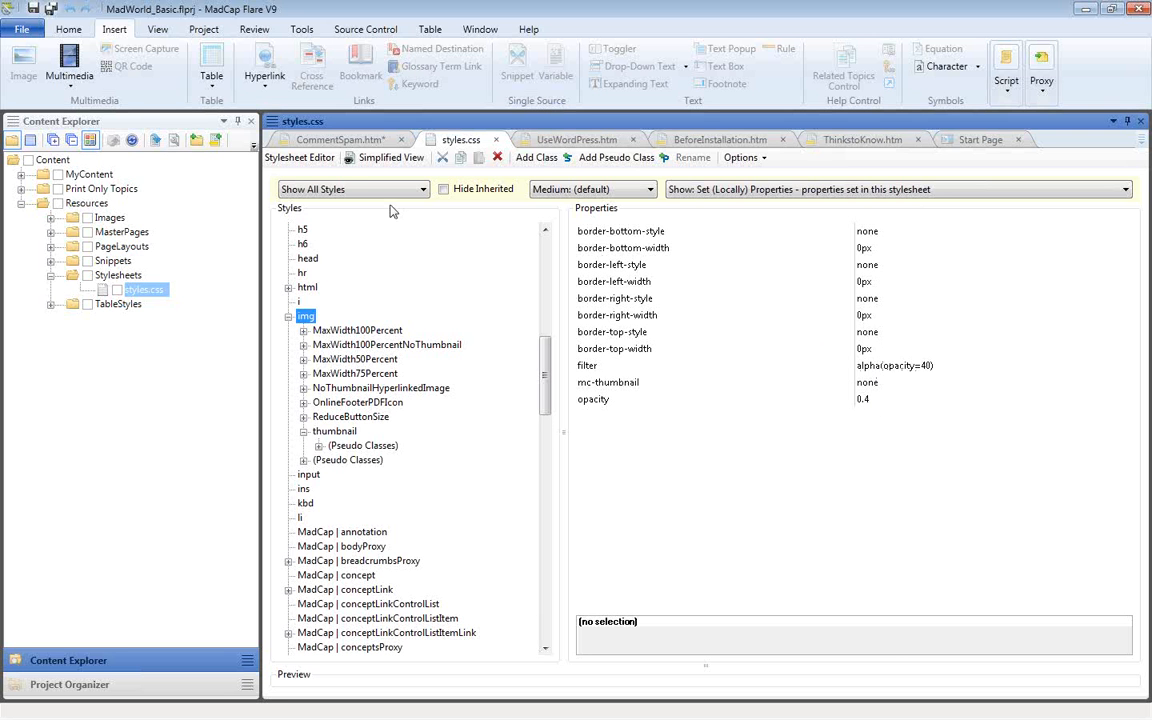
left_click(333, 140)
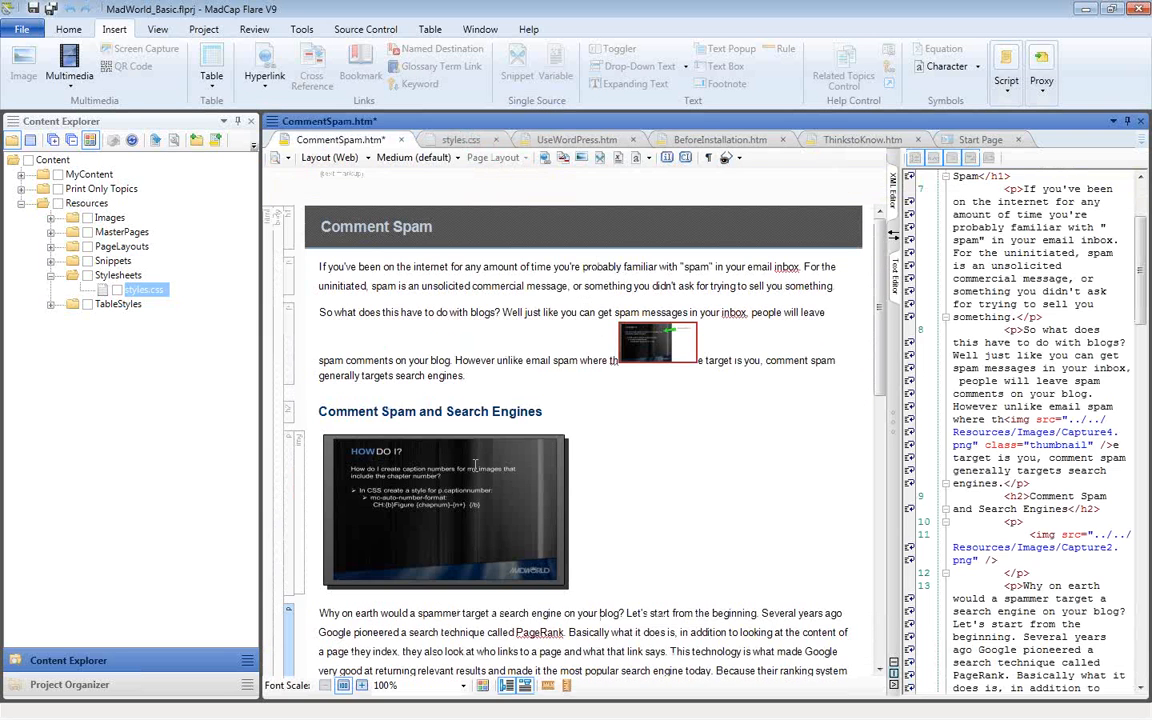
left_click(280, 161)
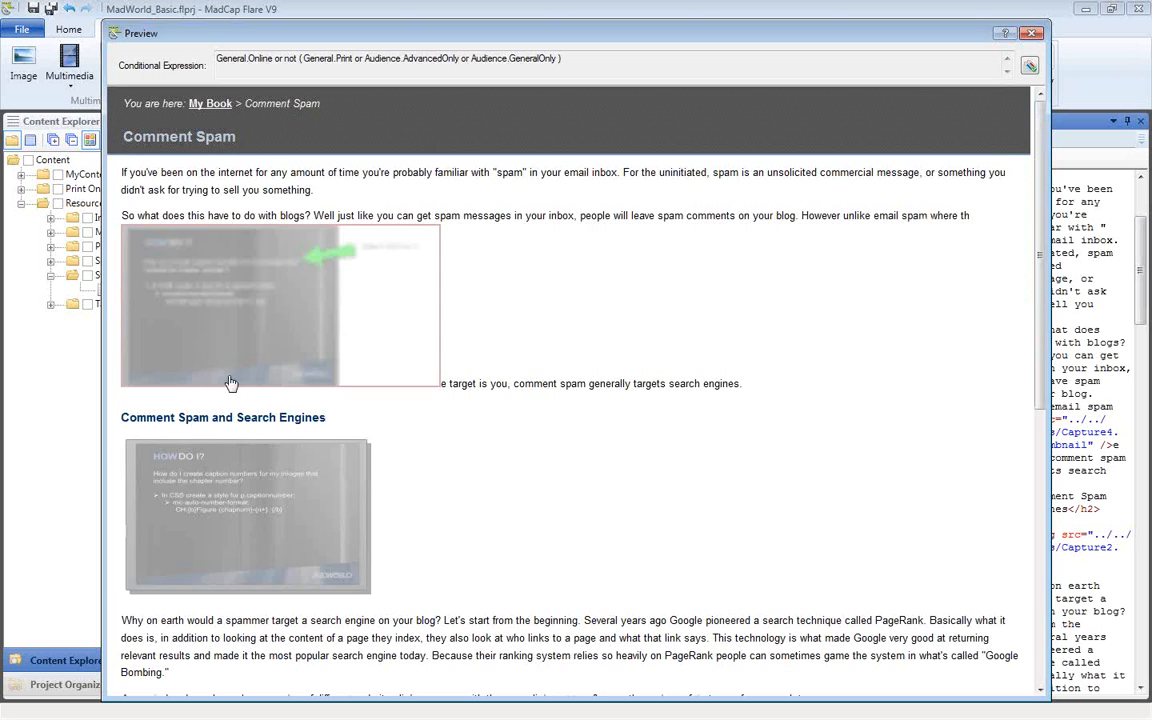
left_click(1031, 36)
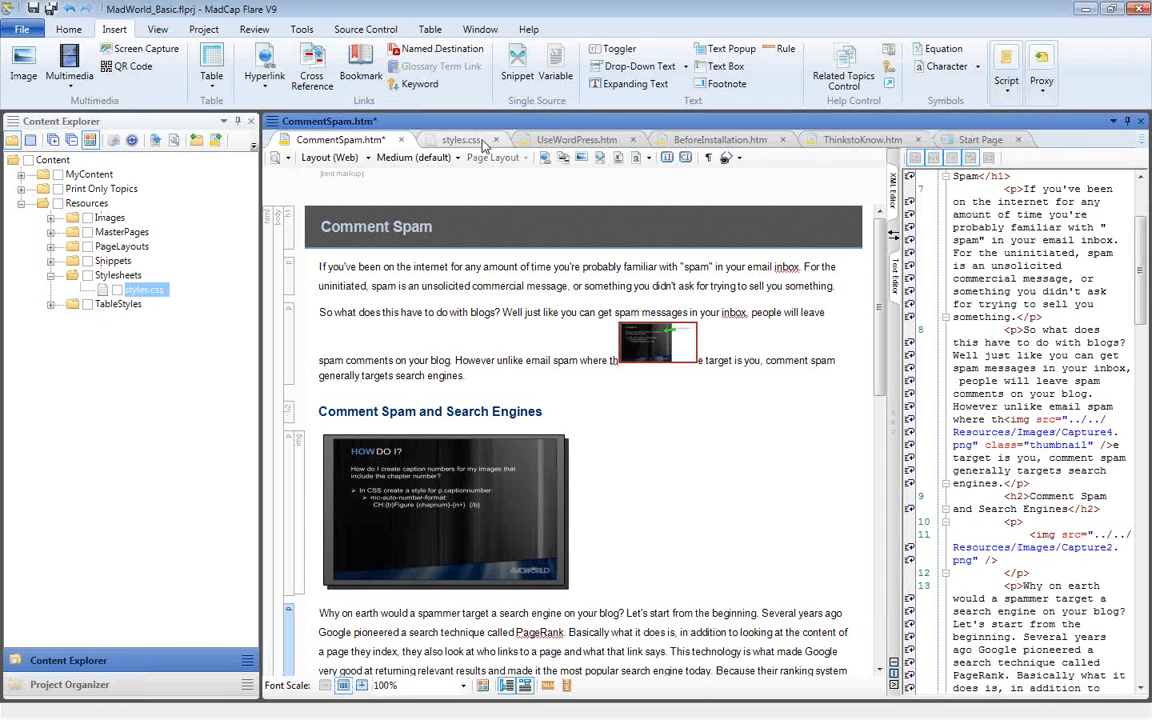
Clear the filter and opacity values from the img style in styles.css and save the stylesheet
left_click(483, 146)
left_click(895, 366)
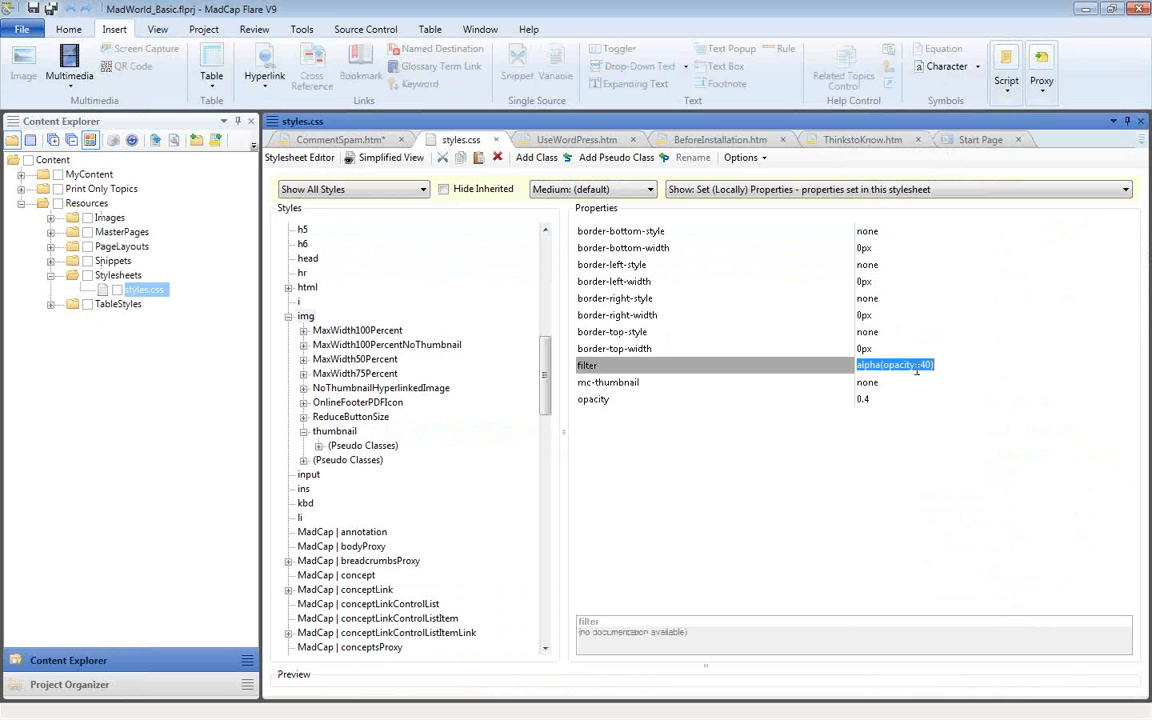
key("Delete")
left_click(879, 400)
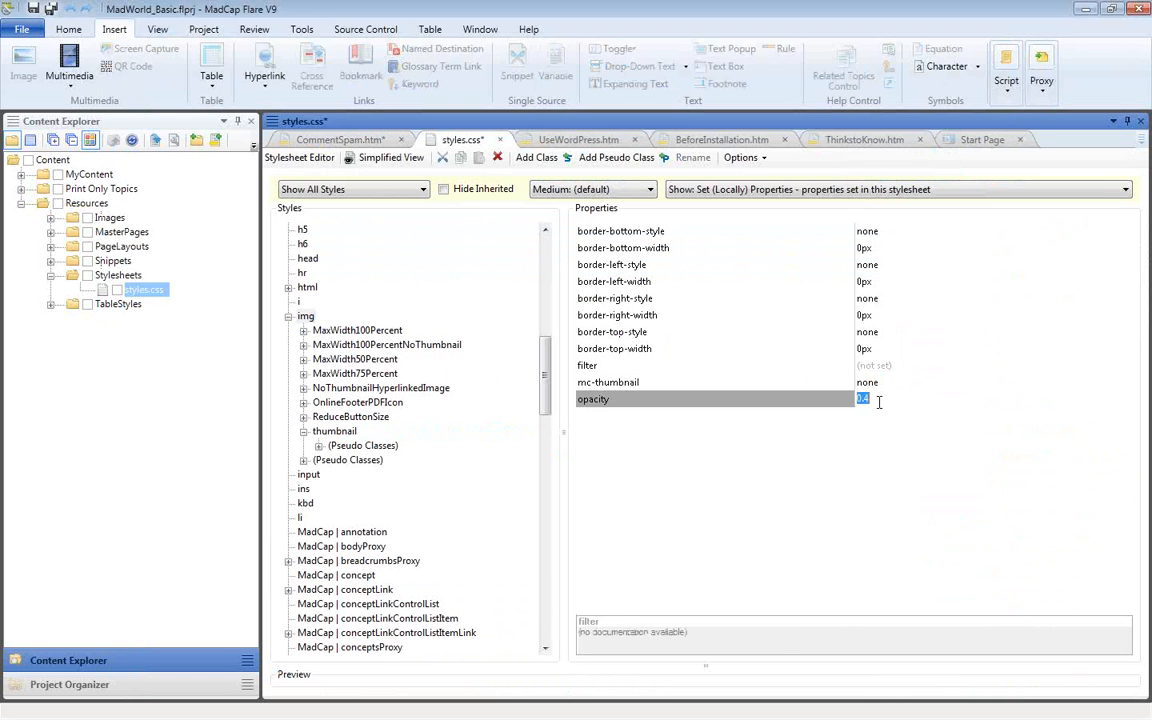
key("Delete")
left_click(776, 352)
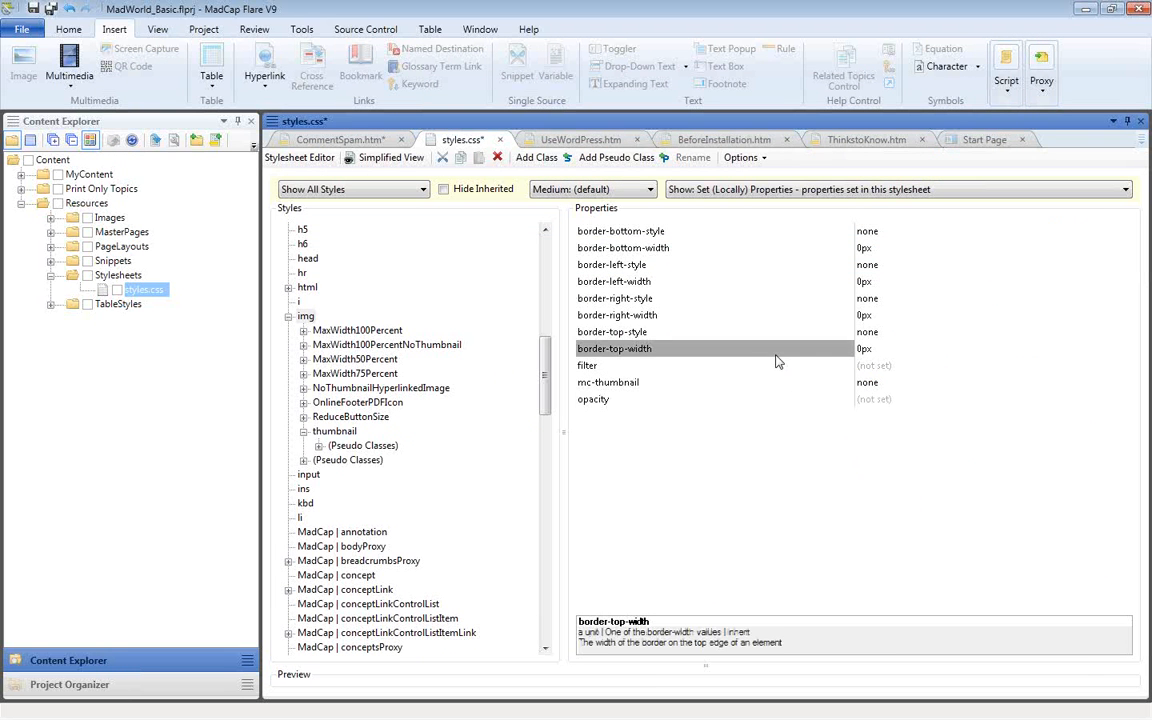
key("ctrl+s")
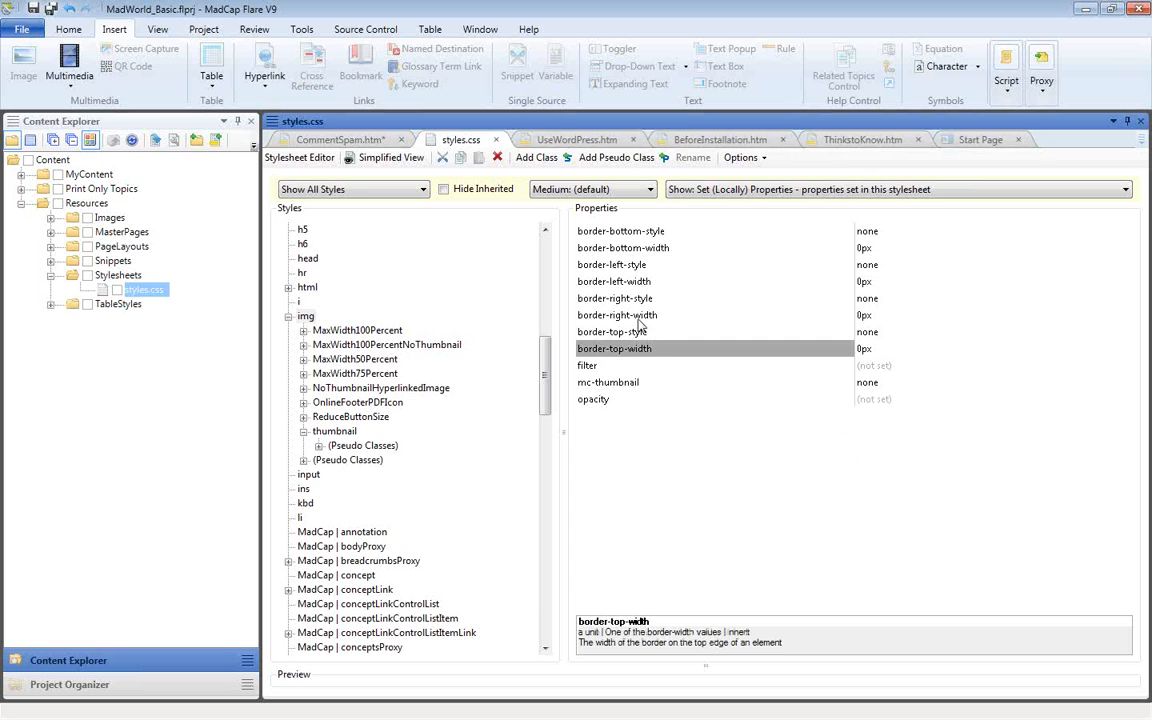
Check the img.thumbnail properties, preview the CommentSpam topic and test enlarging and collapsing the thumbnail, then close the preview
left_click(330, 432)
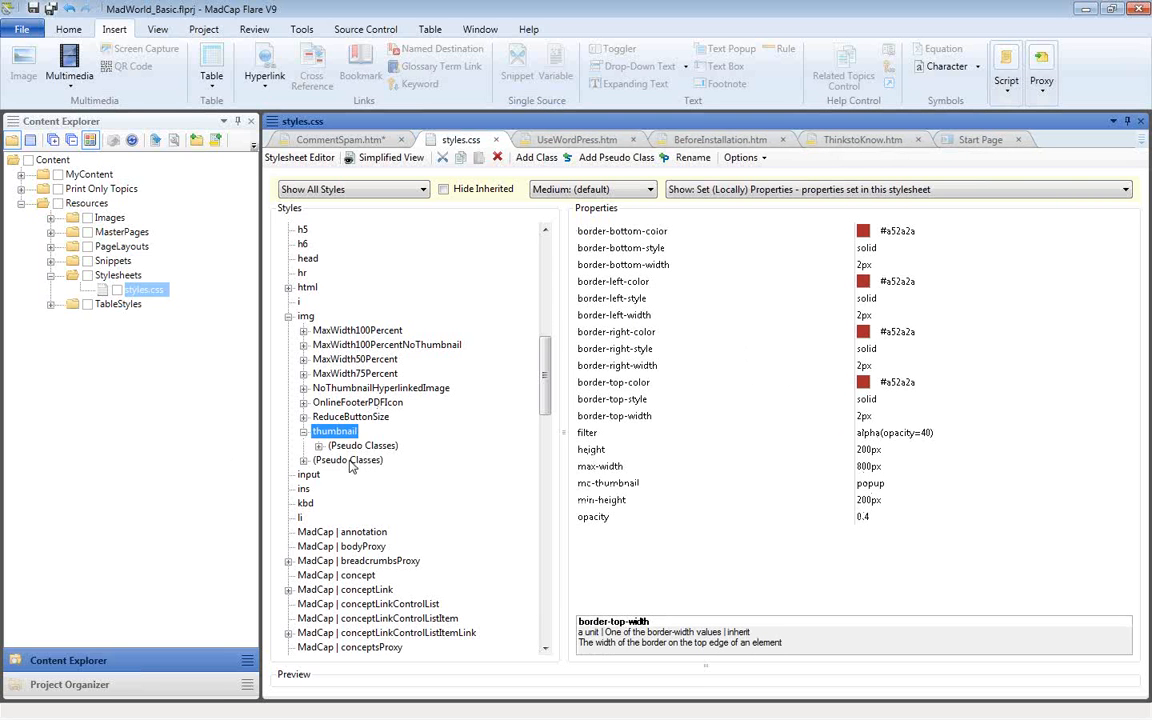
left_click(340, 142)
left_click(278, 160)
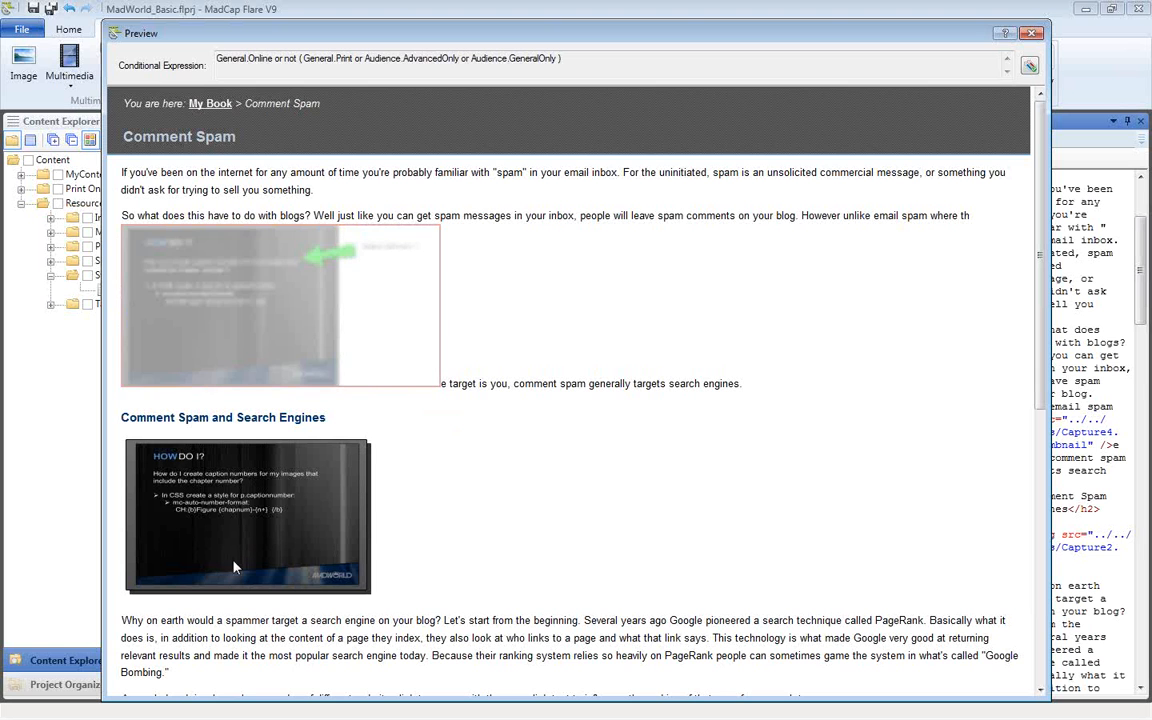
left_click(225, 311)
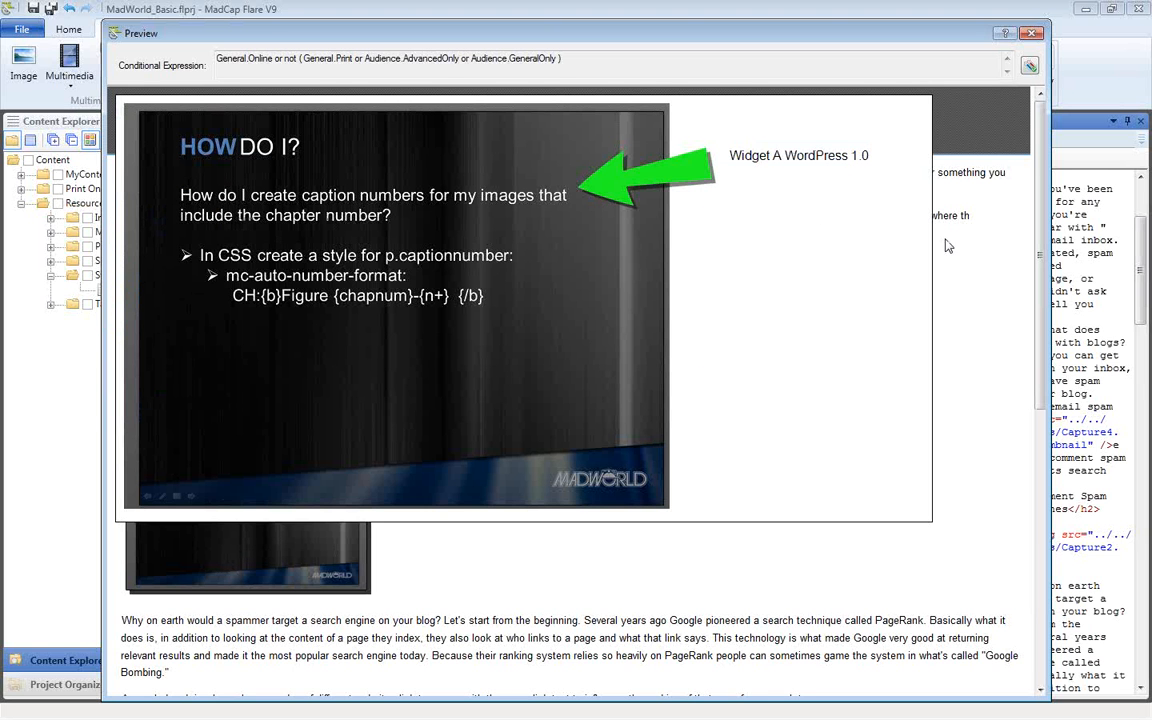
left_click(355, 365)
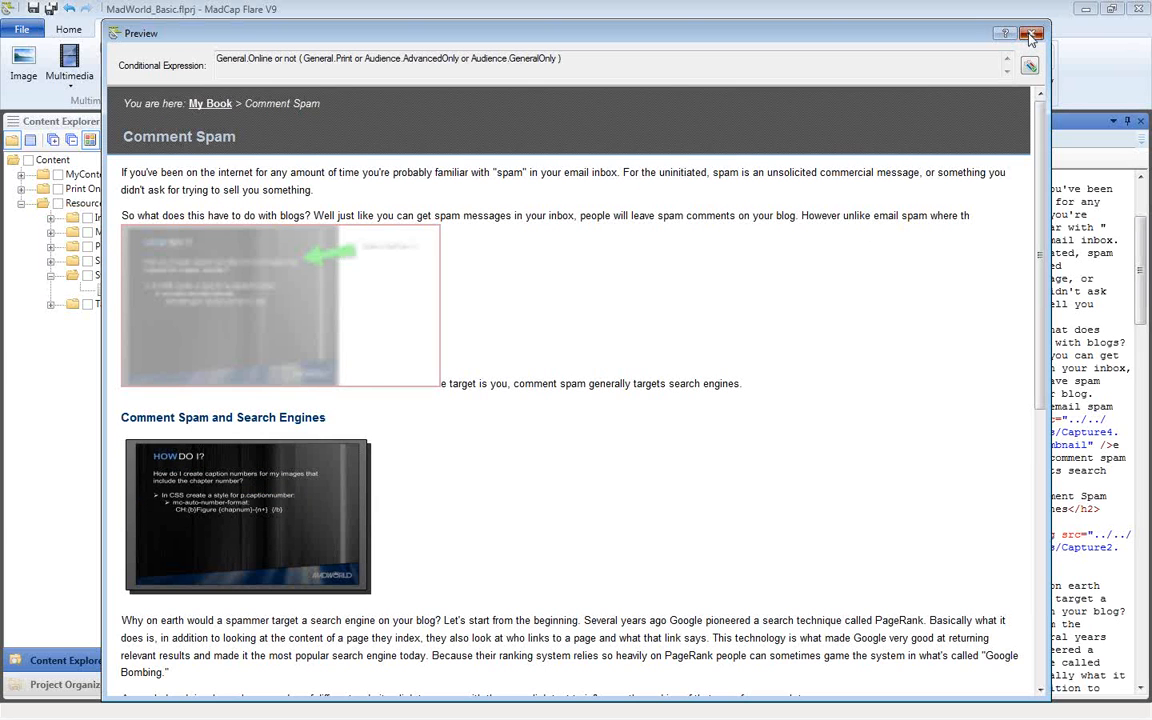
left_click(1031, 35)
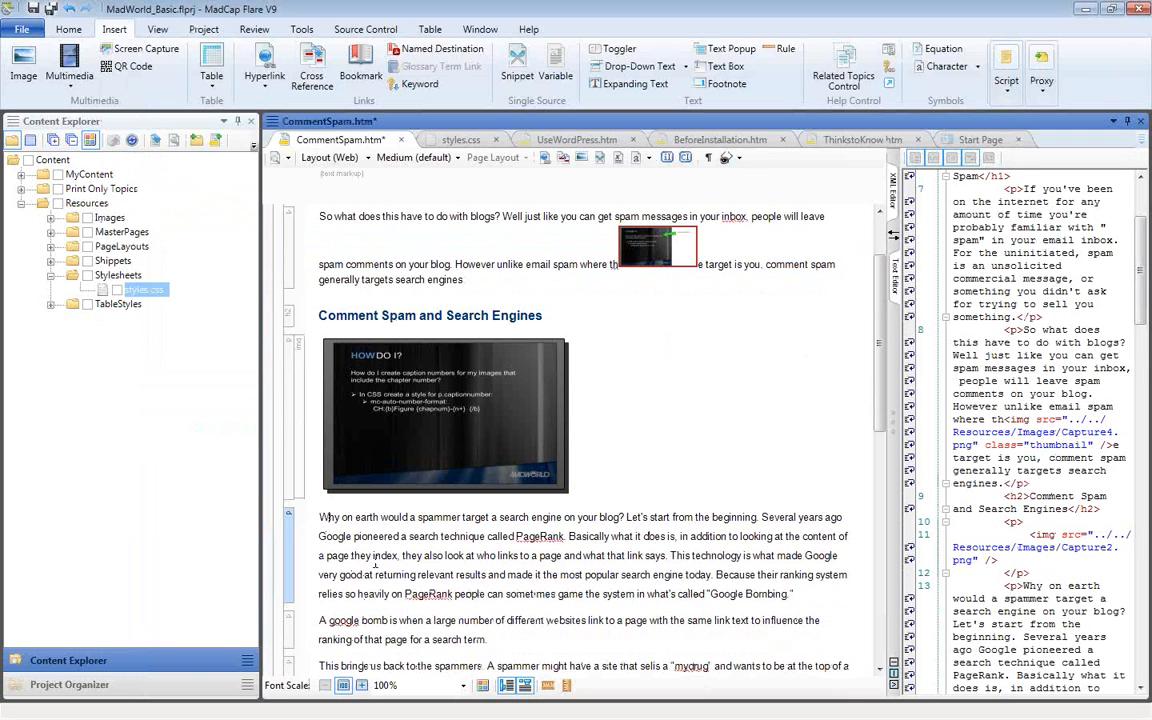
Add a paragraph reading "This is the caption" directly below the image under "Comment Spam and Search Engines"
key("Return")
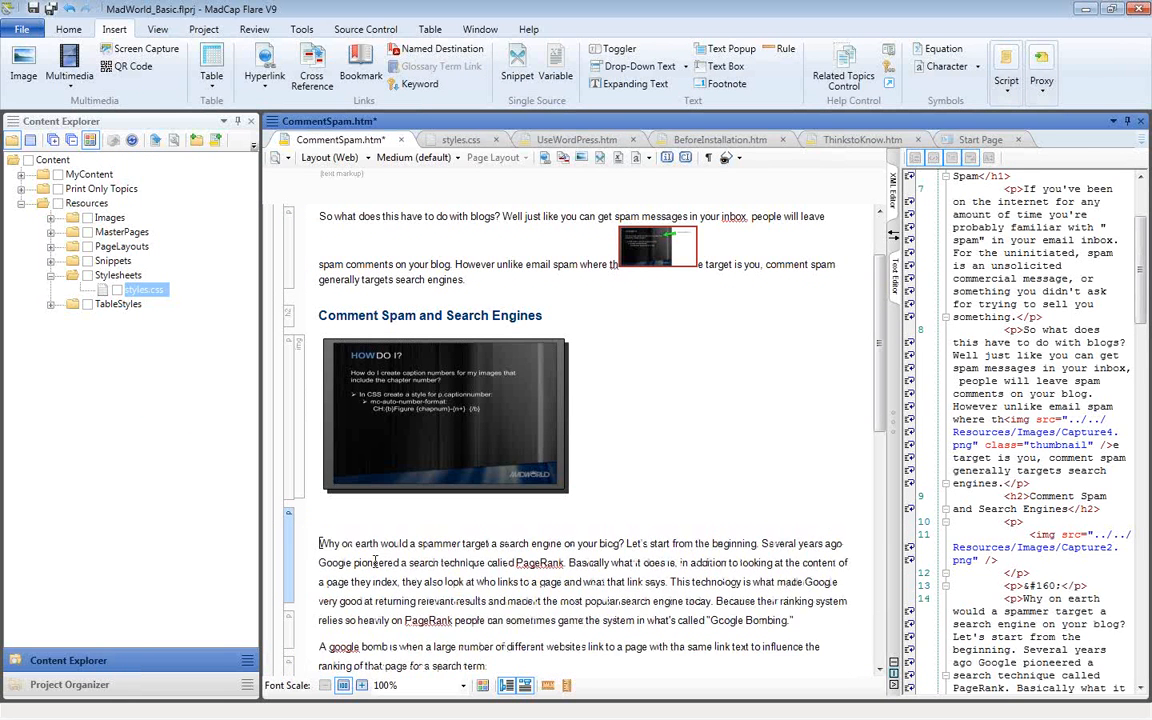
key("Up")
key("Up")
type("This")
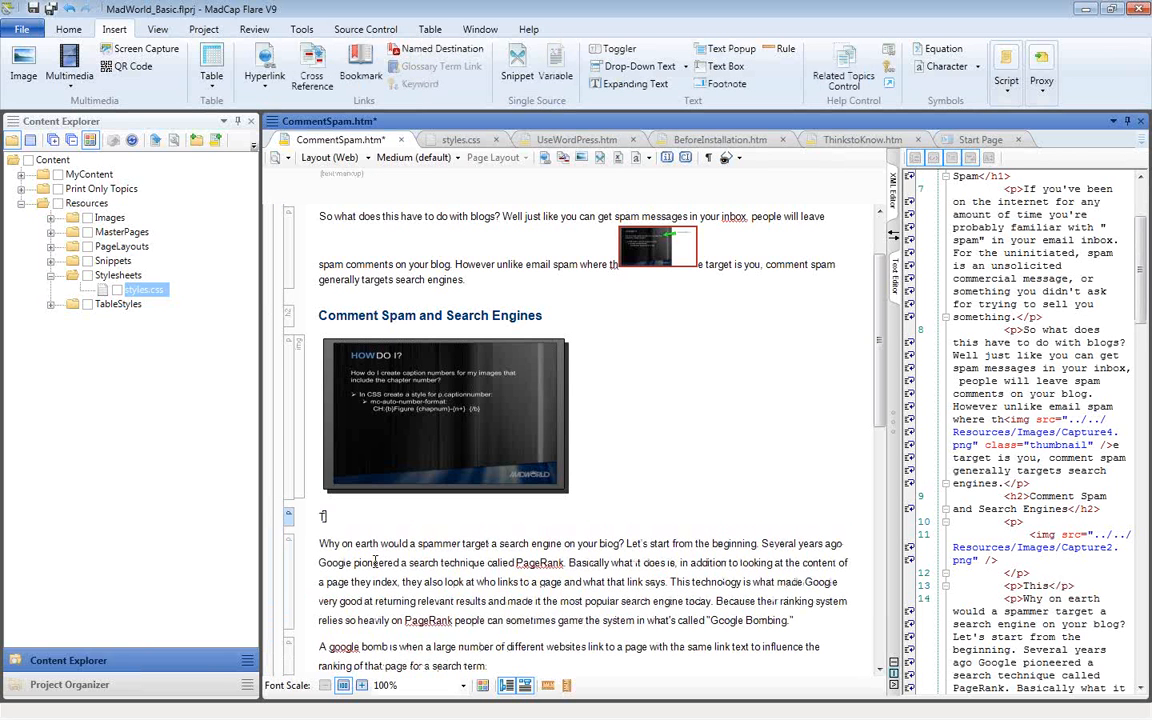
type(" is the caption")
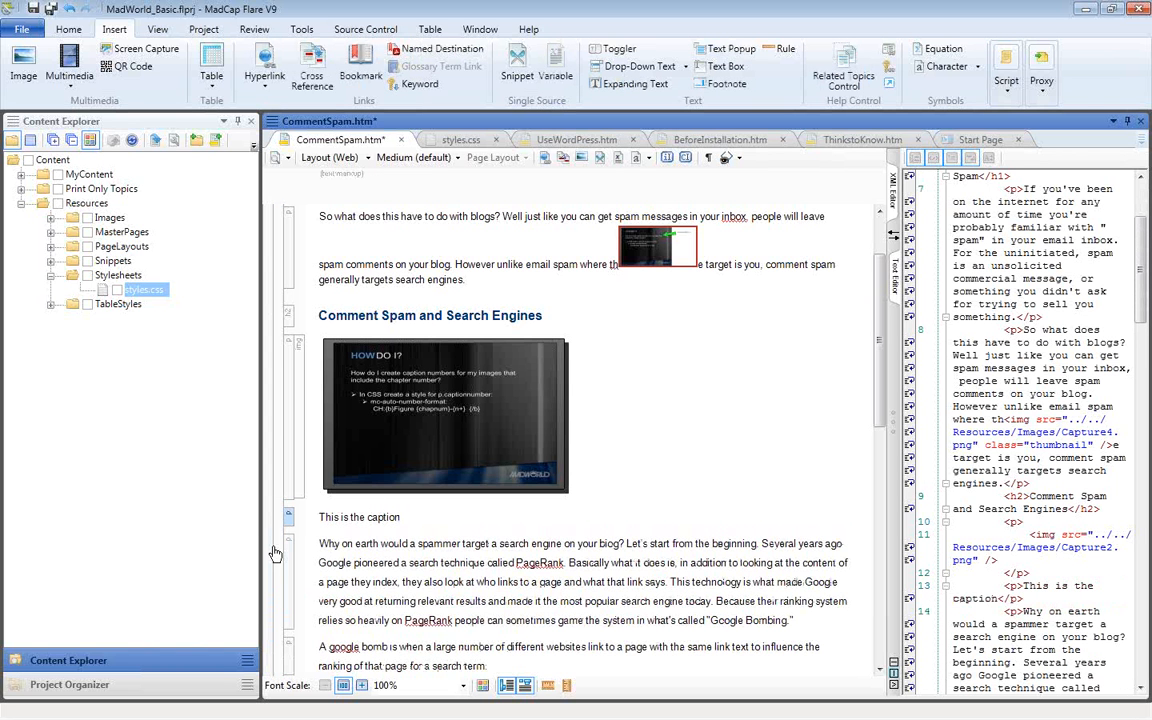
Group the image under "Comment Spam and Search Engines" with its caption paragraph, using the div.caption tag
left_click_drag(275, 553, 285, 429)
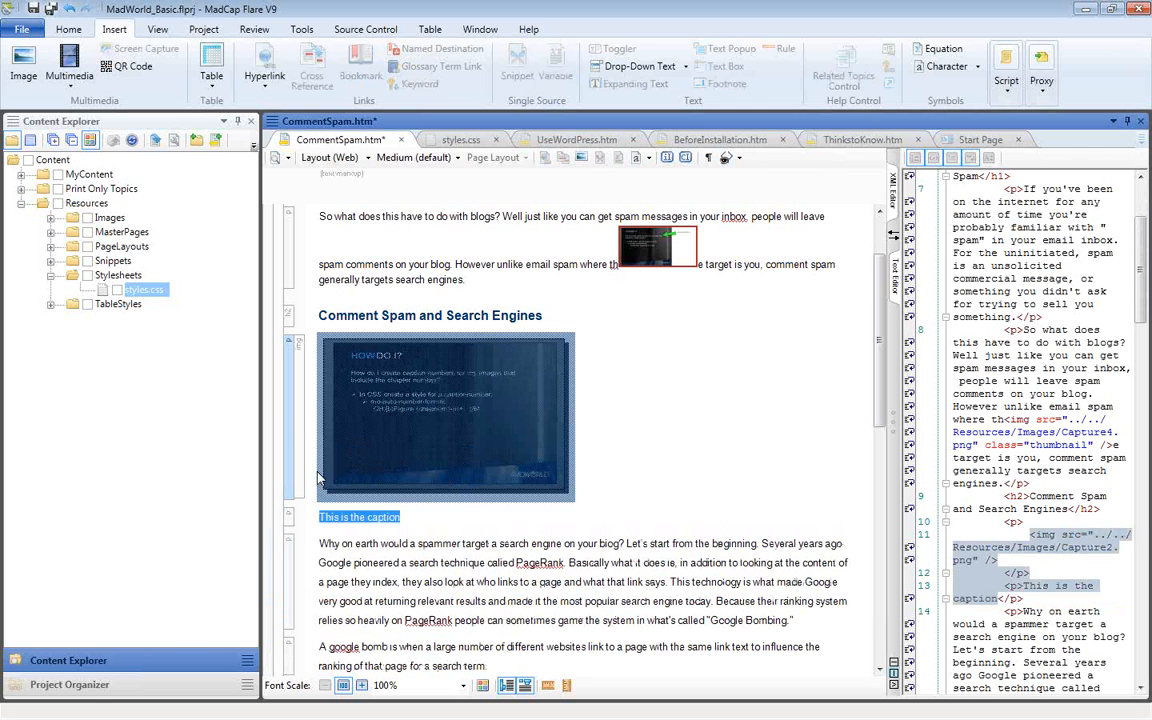
left_click(68, 30)
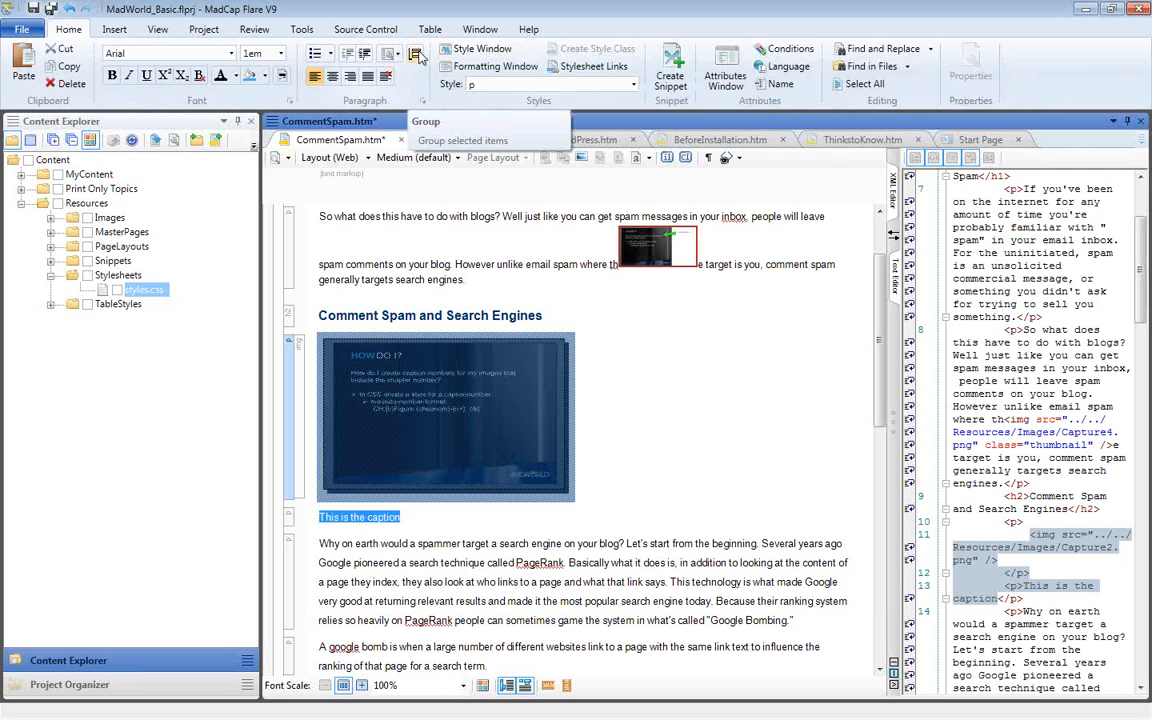
left_click(418, 55)
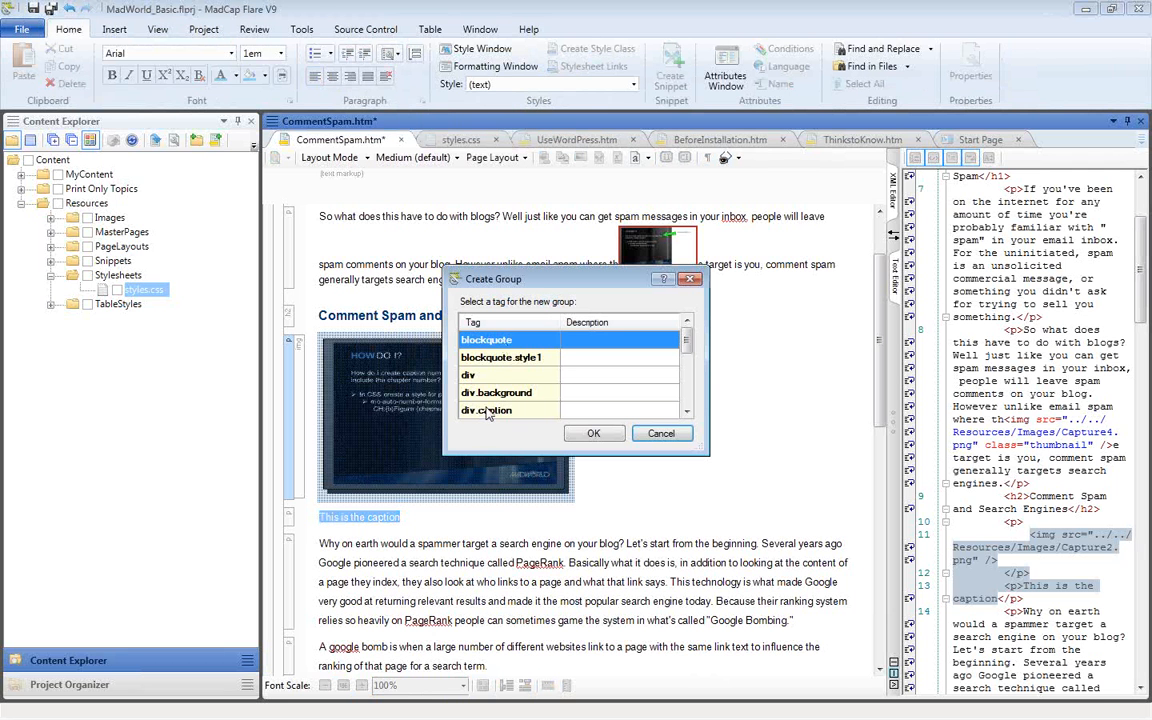
left_click(485, 411)
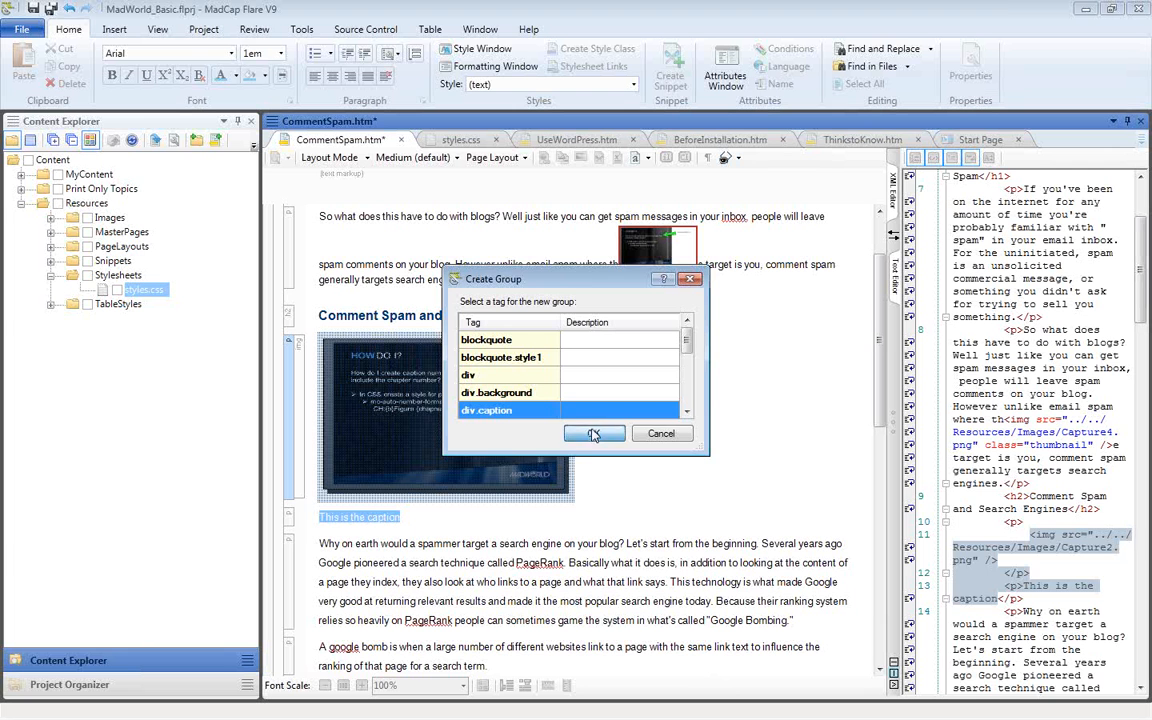
left_click(594, 436)
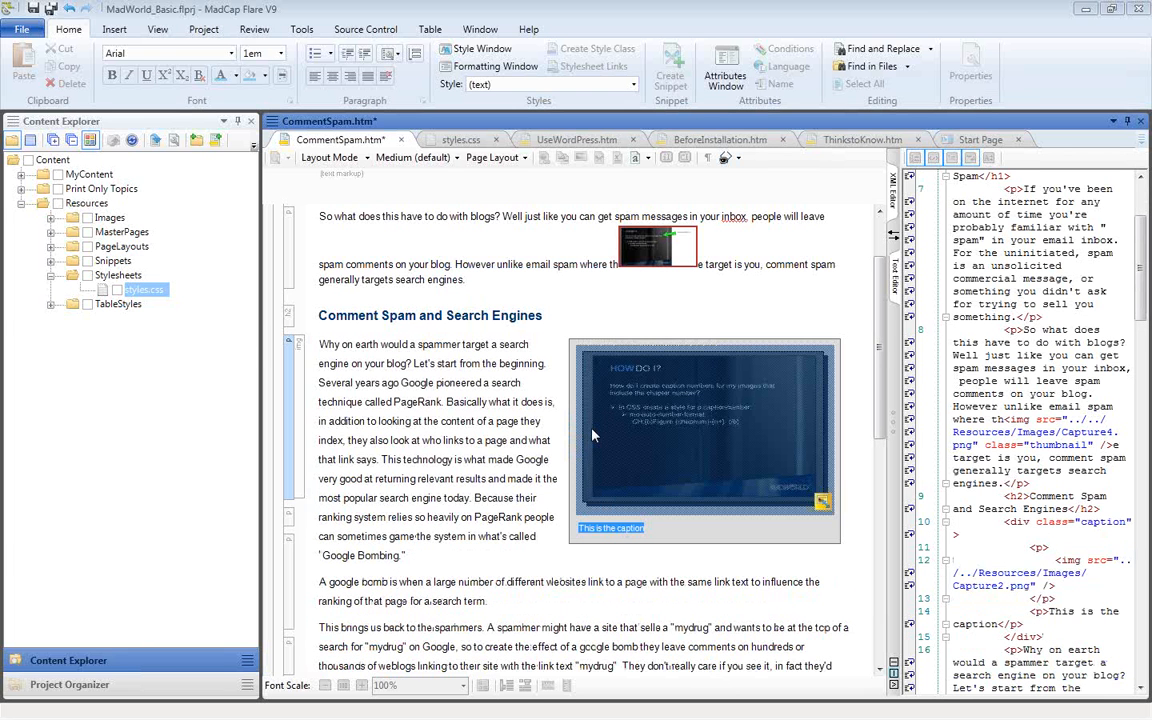
left_click(609, 621)
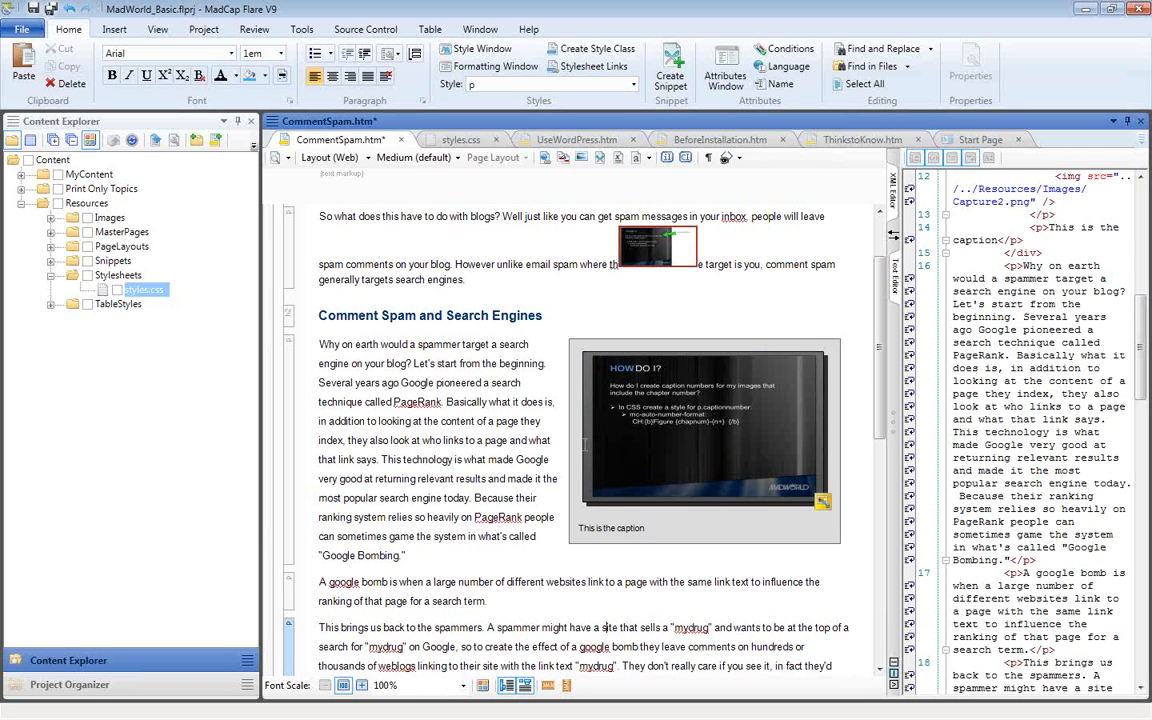
Apply the div.caption style class to the div block that holds the image and its caption
left_click(588, 530)
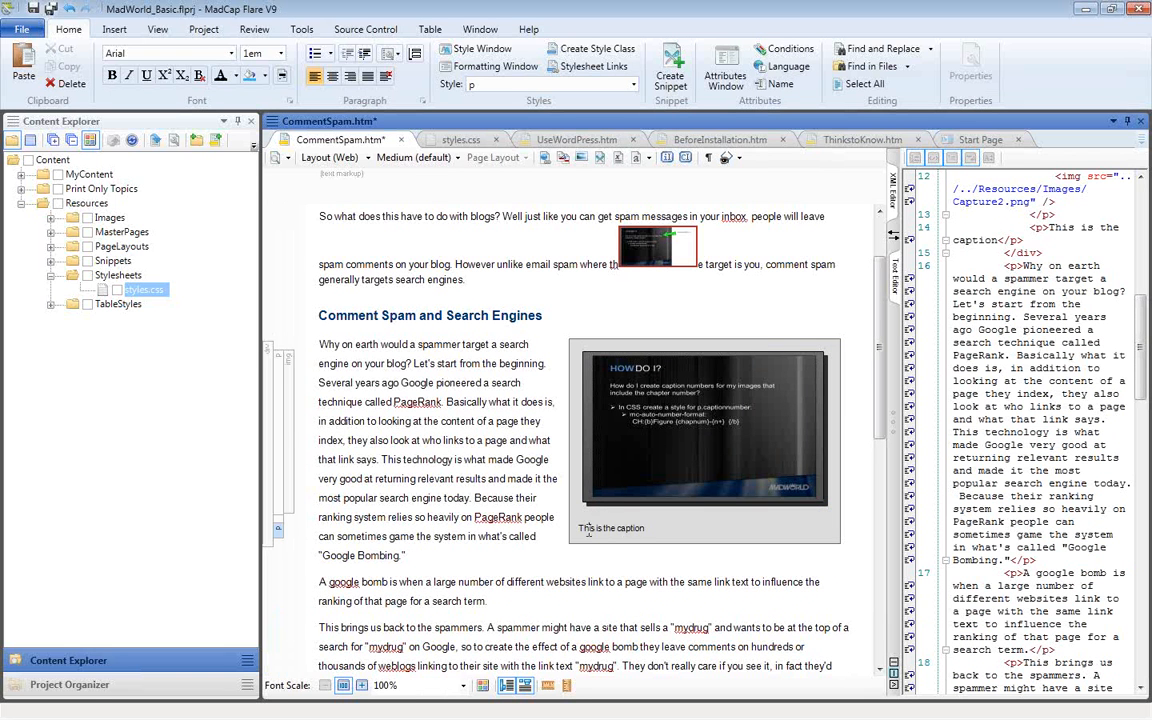
right_click(270, 419)
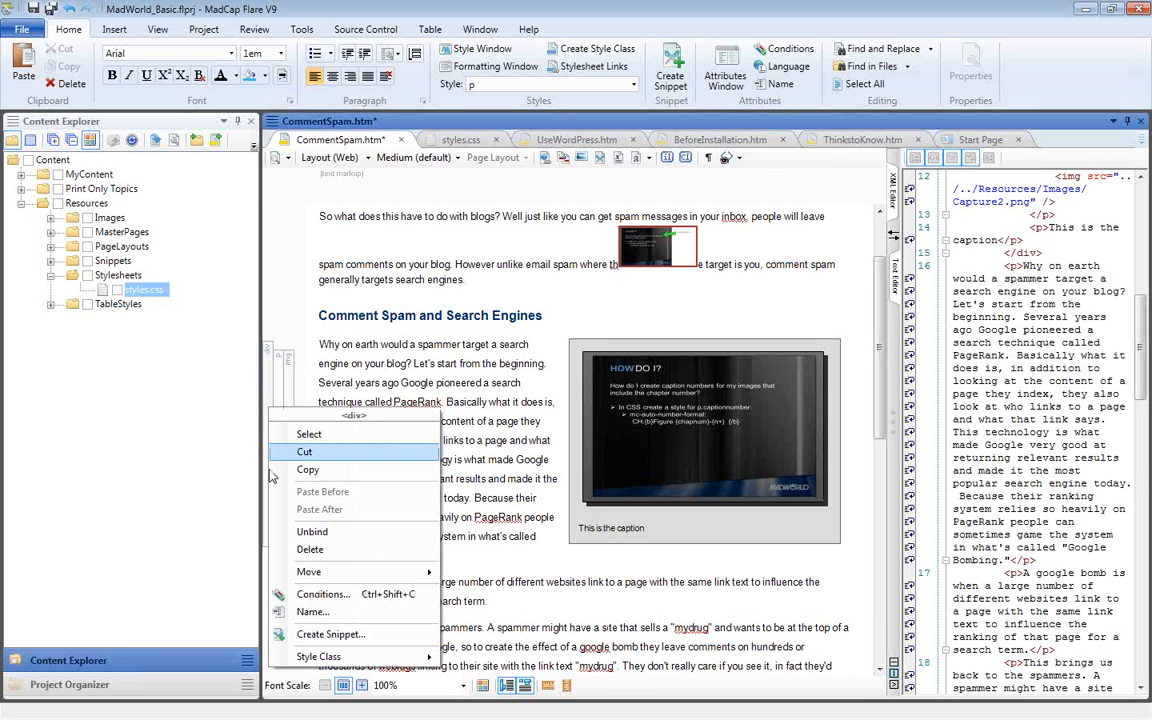
mouse_move(350, 656)
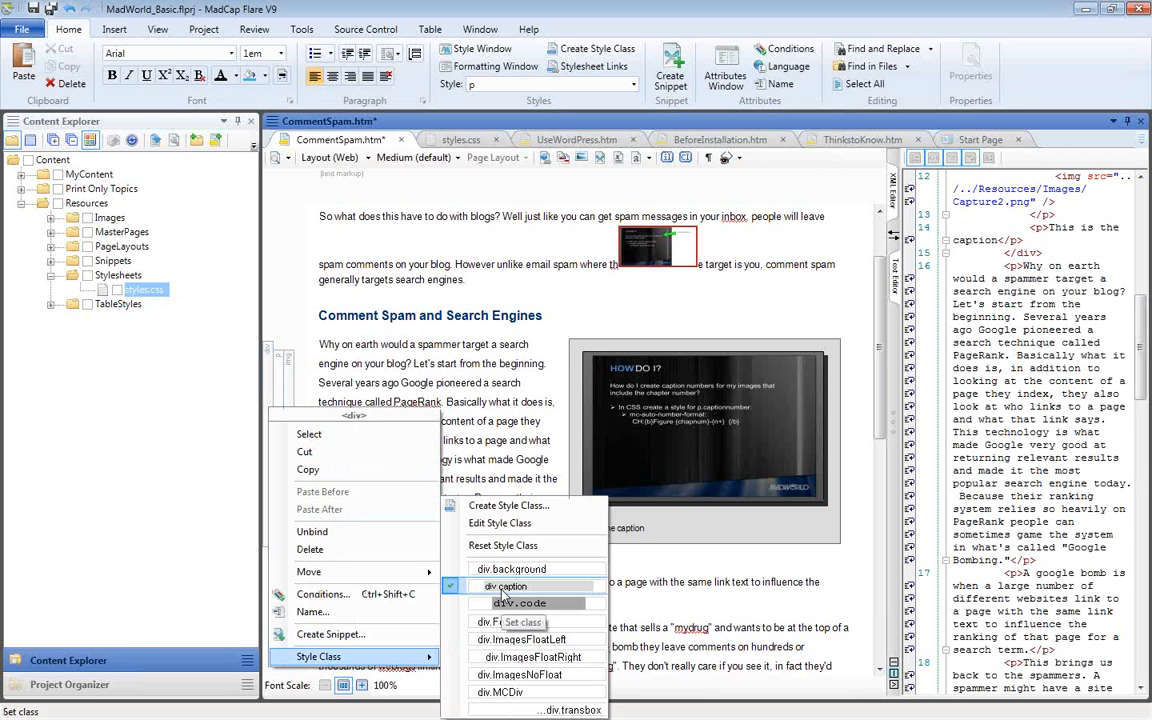
left_click(503, 590)
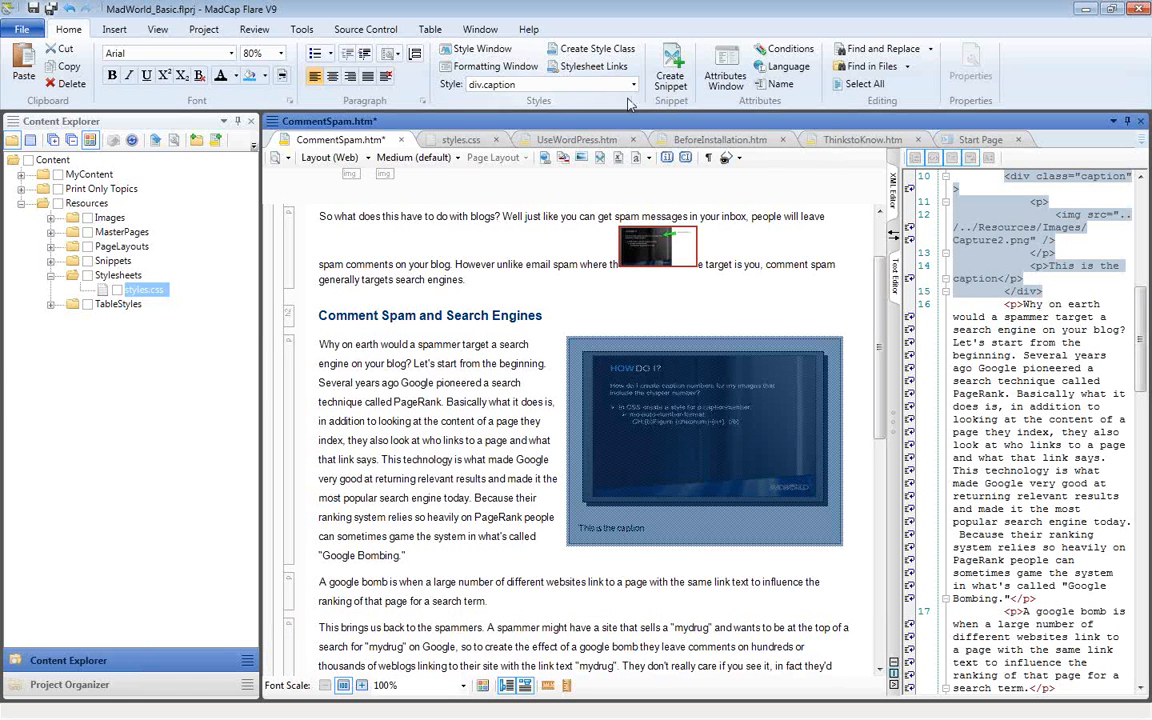
Examine the div.caption properties in the stylesheet and compare them with the captioned image block in the CommentSpam topic
left_click(495, 55)
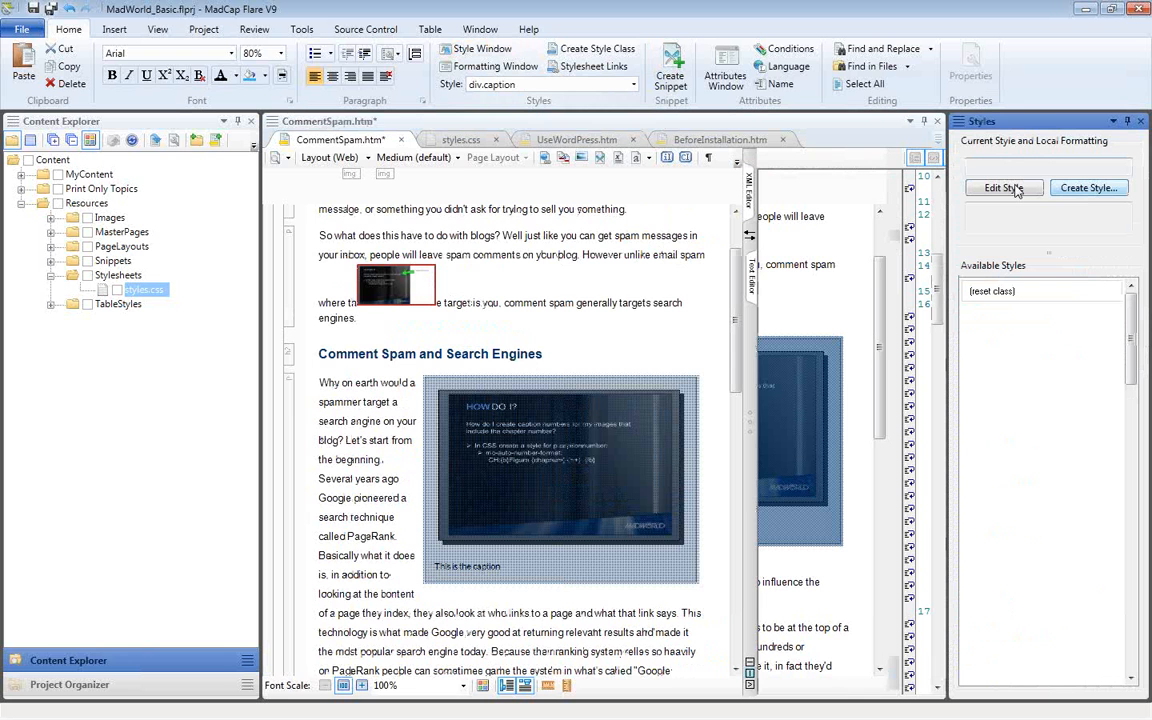
left_click(1012, 188)
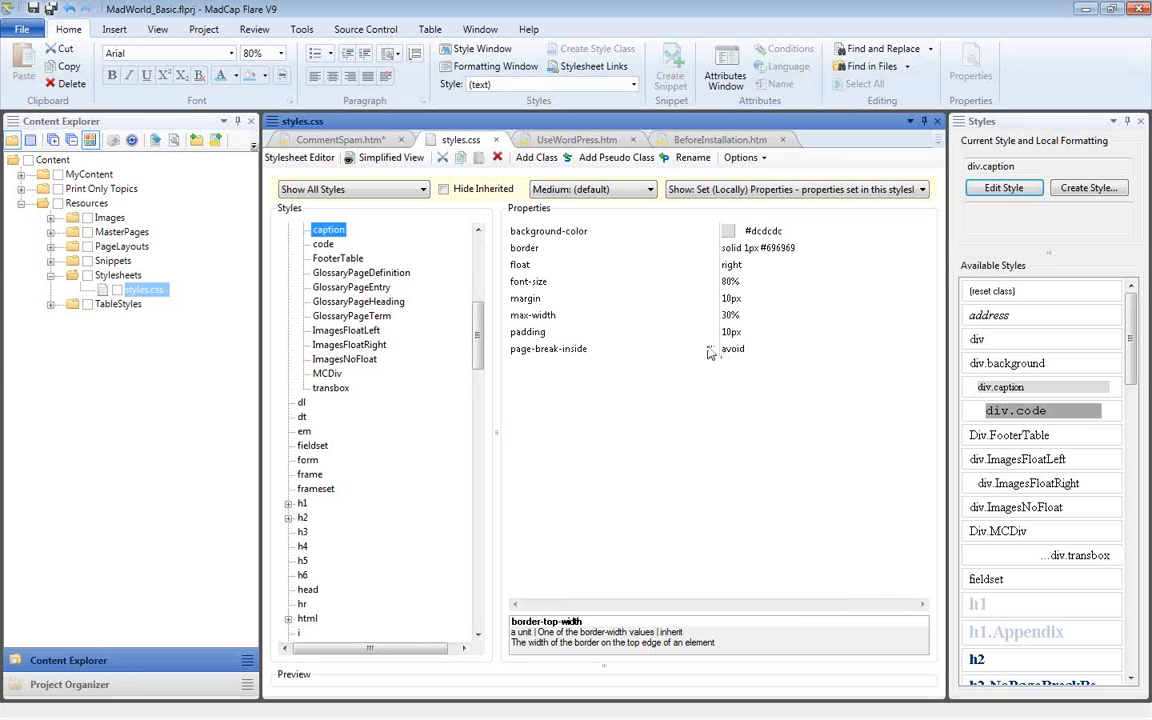
left_click(330, 140)
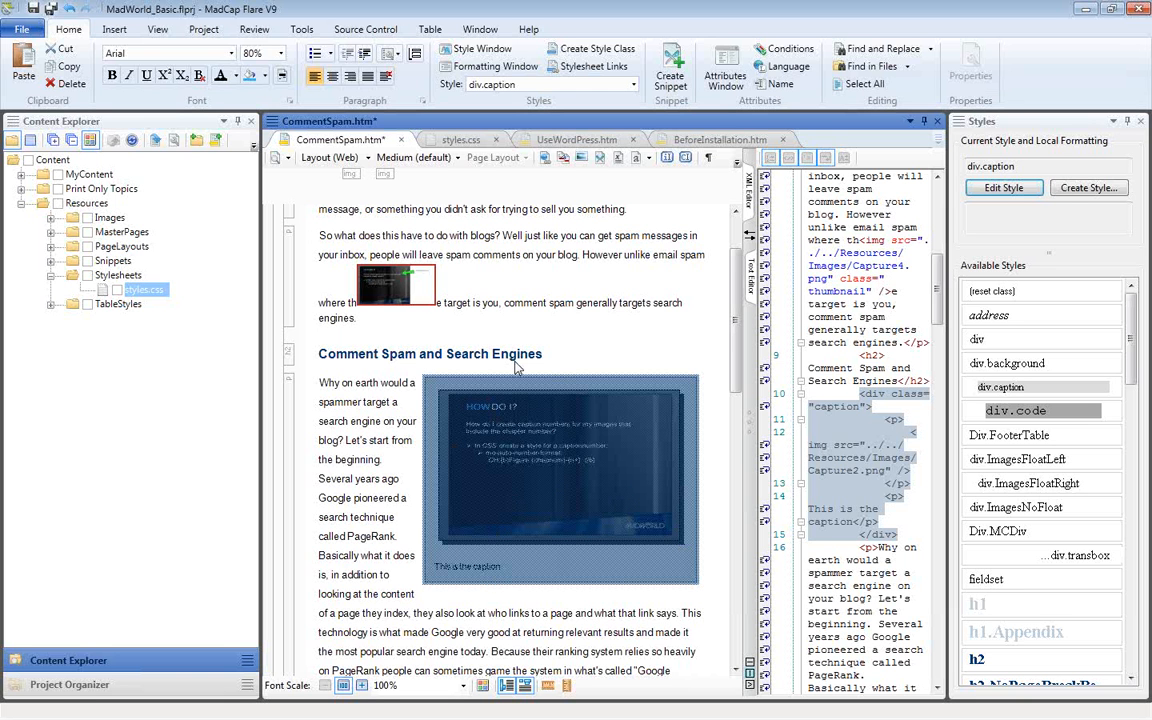
left_click(472, 143)
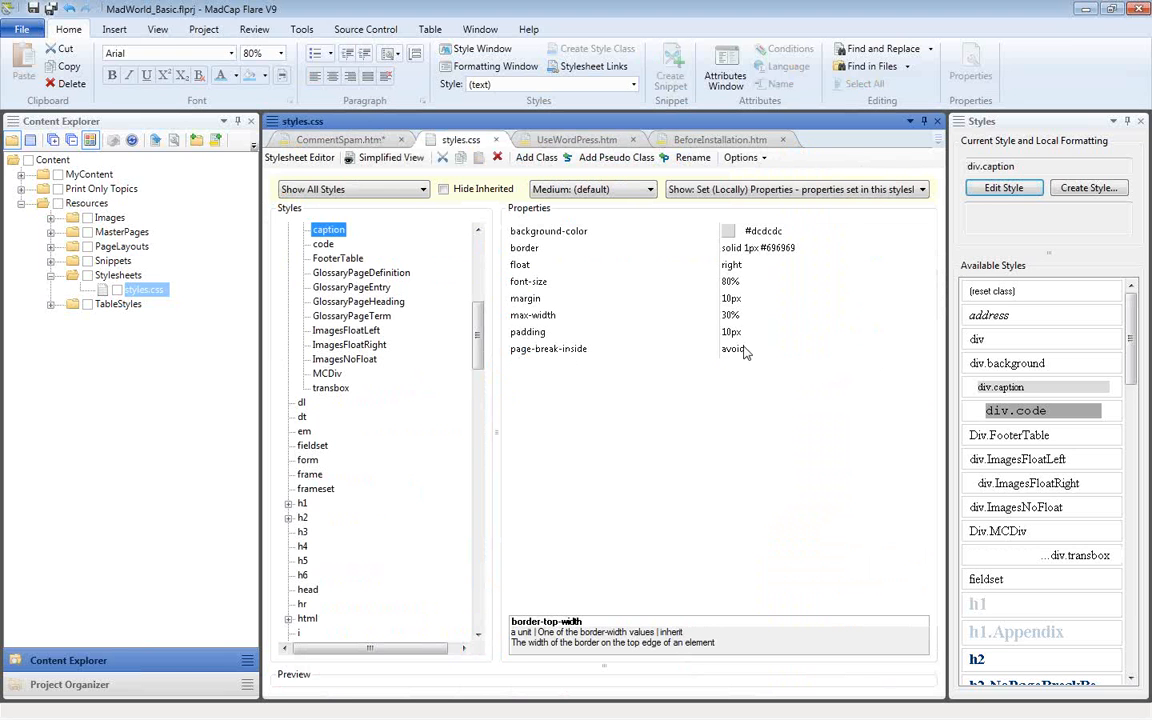
left_click(350, 142)
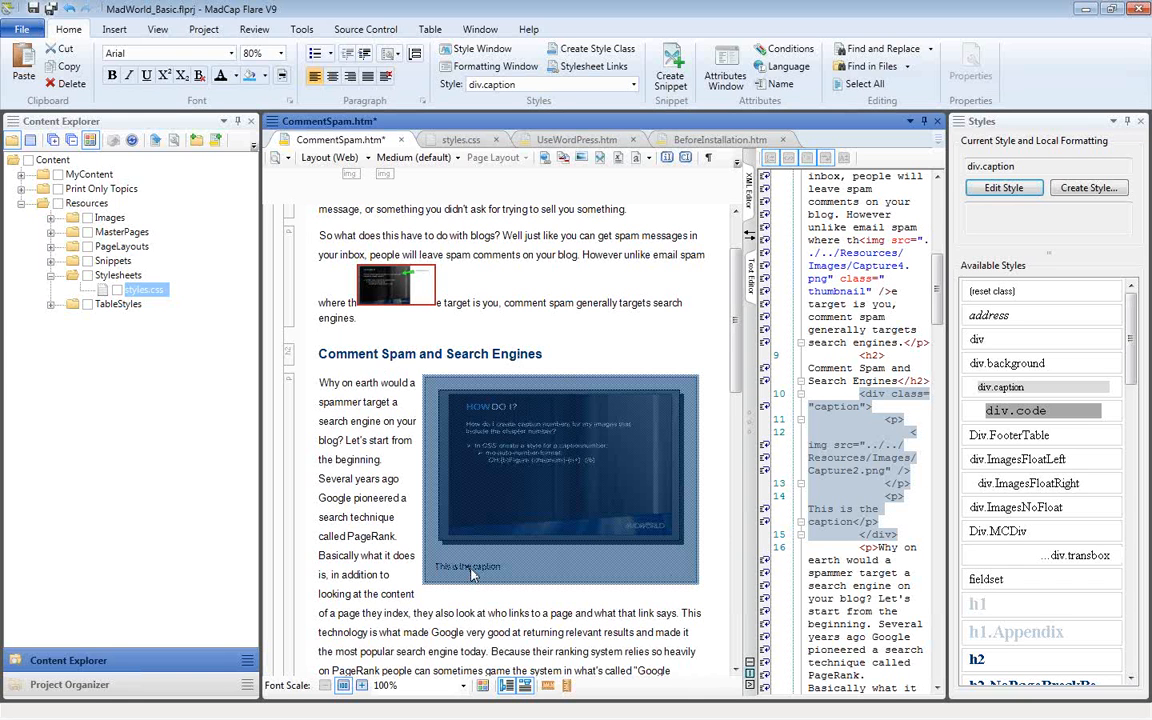
left_click(460, 141)
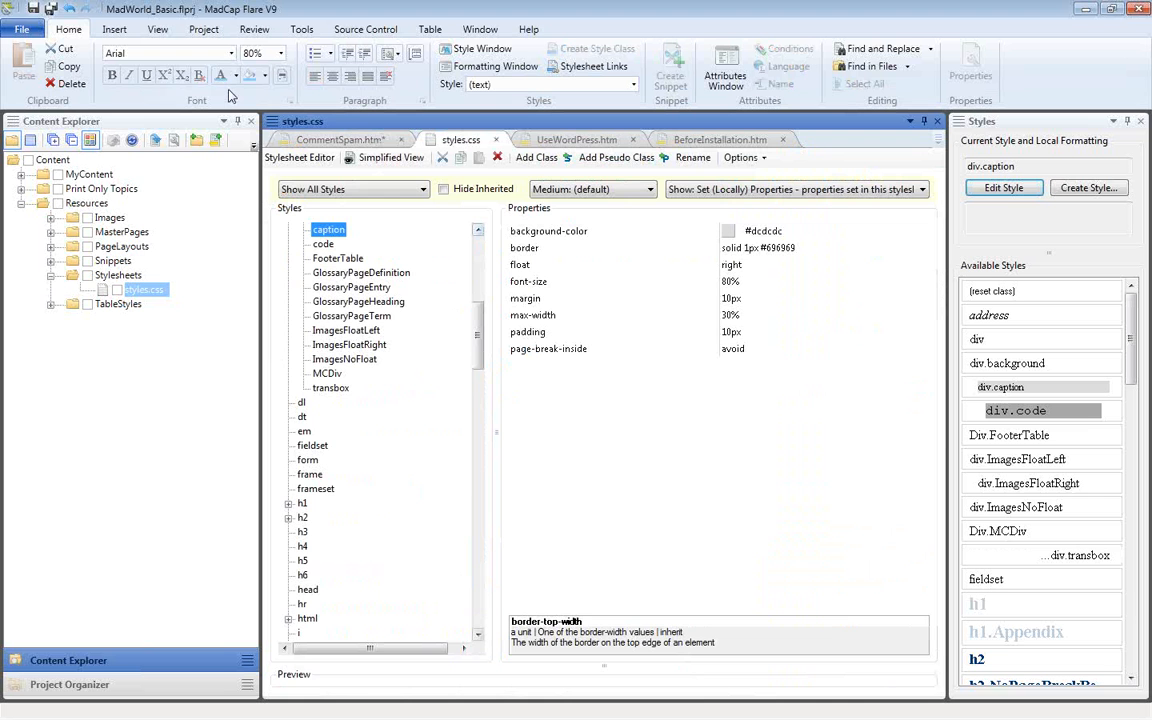
Add several filler paragraphs below "This is the caption" inside the caption block, ending with "asdf;lkj" and "asdlkjf", and refresh the topic layout
left_click(340, 139)
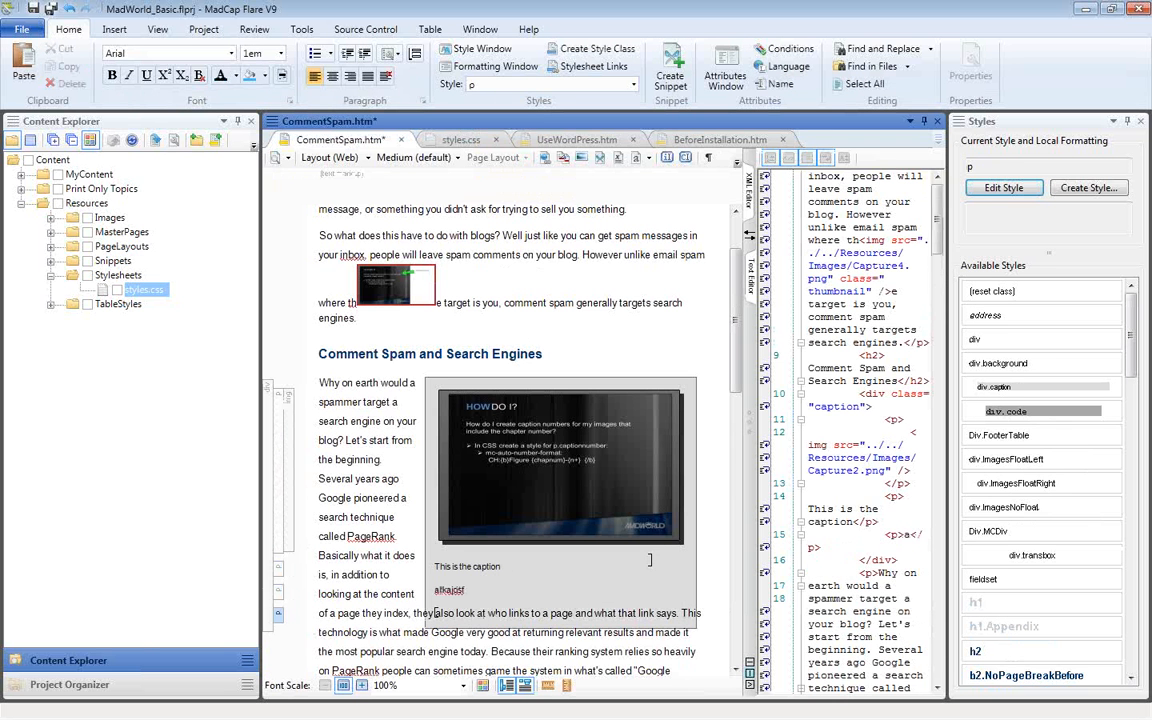
key("Return")
type("asdf;lkjds")
key("Return")
type("dlfkas;ldkfj")
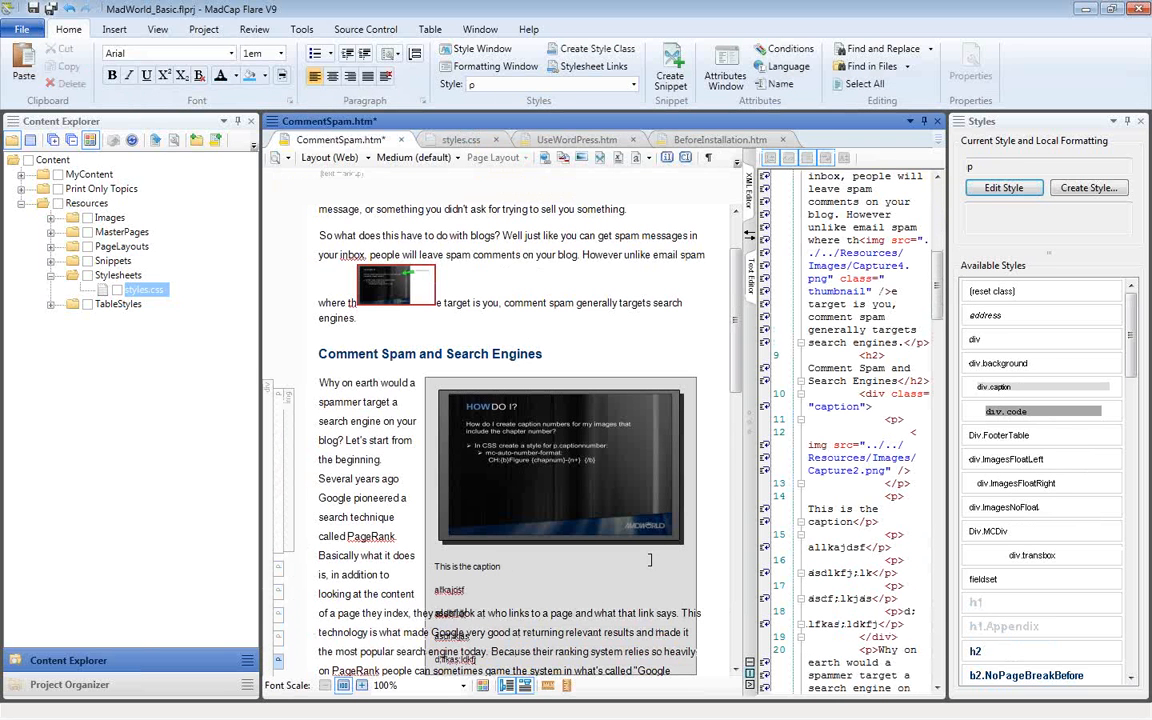
key("Return")
type("asdf;lkj")
key("Return")
type("asdlkjf</p>")
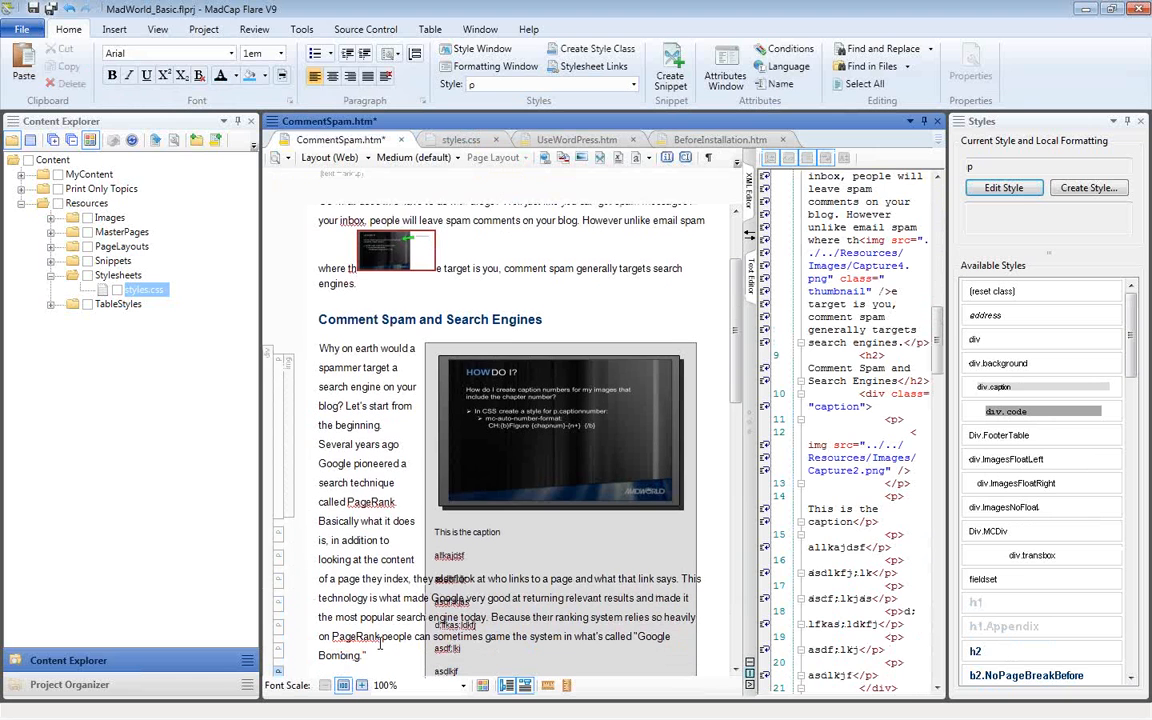
left_click(380, 640)
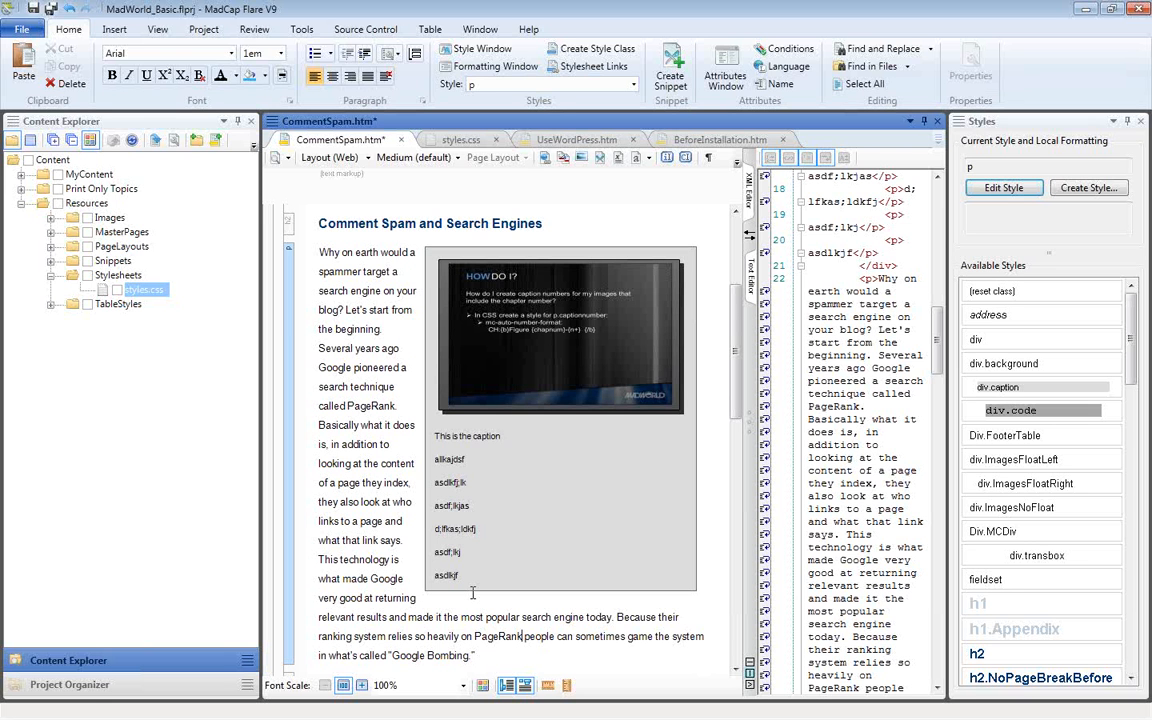
Recheck the div.caption properties in the stylesheet, return to the CommentSpam topic and close the Styles window
left_click(462, 140)
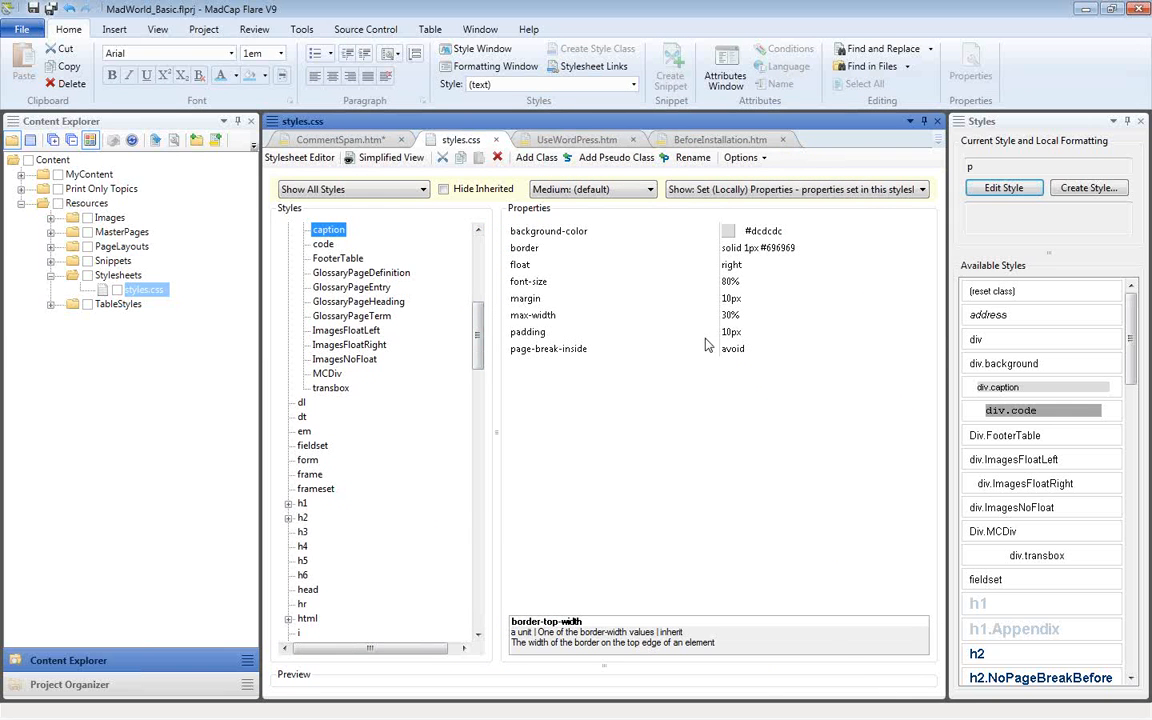
left_click(318, 140)
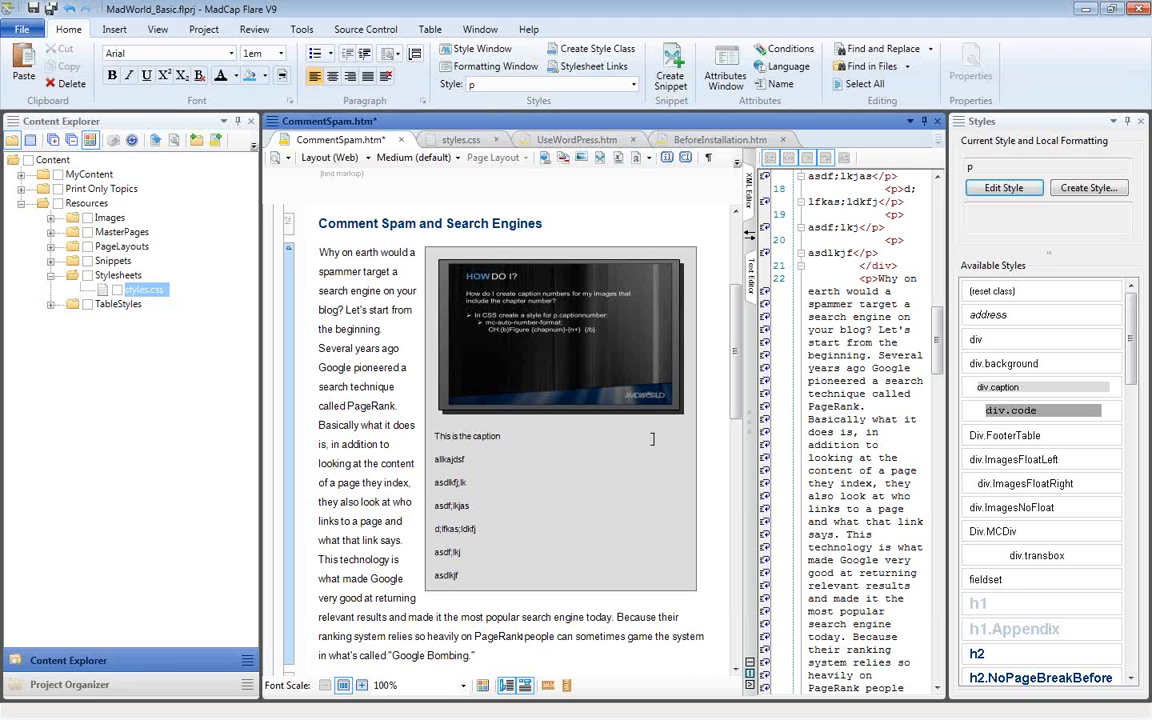
left_click(1140, 122)
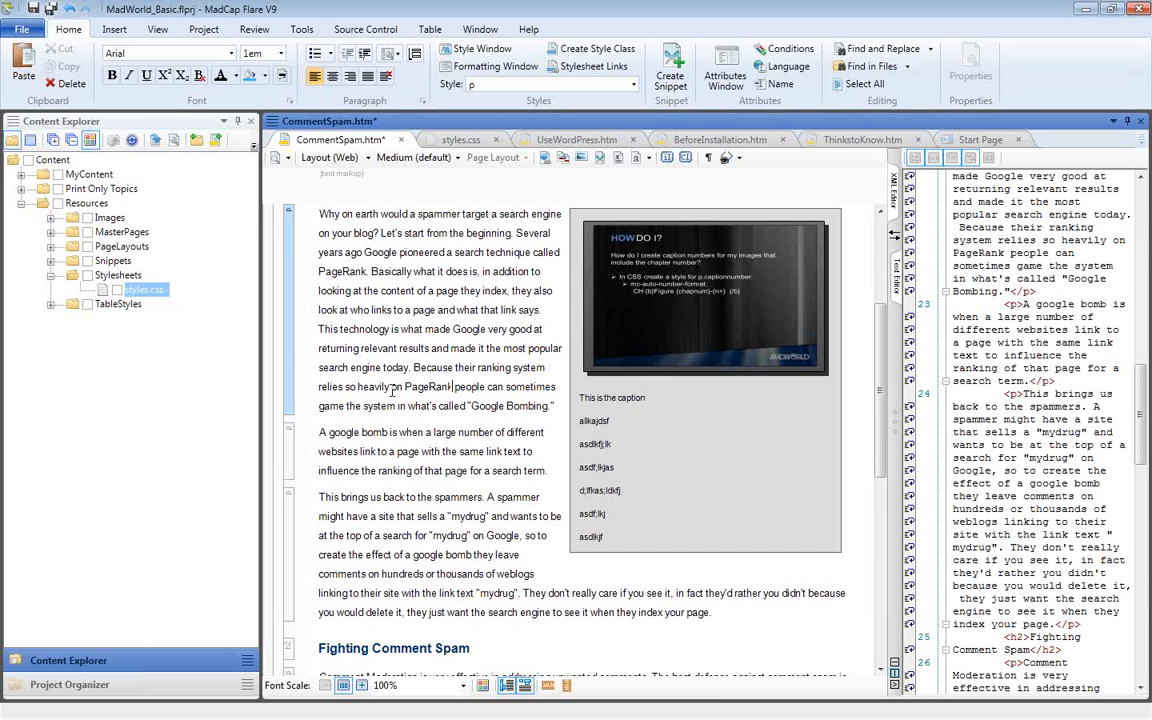
Open the captioned image under "Comment Spam and Search Engines" for editing in MadCap Capture
scroll(370, 400, "up", 4)
scroll(373, 405, "up", 1)
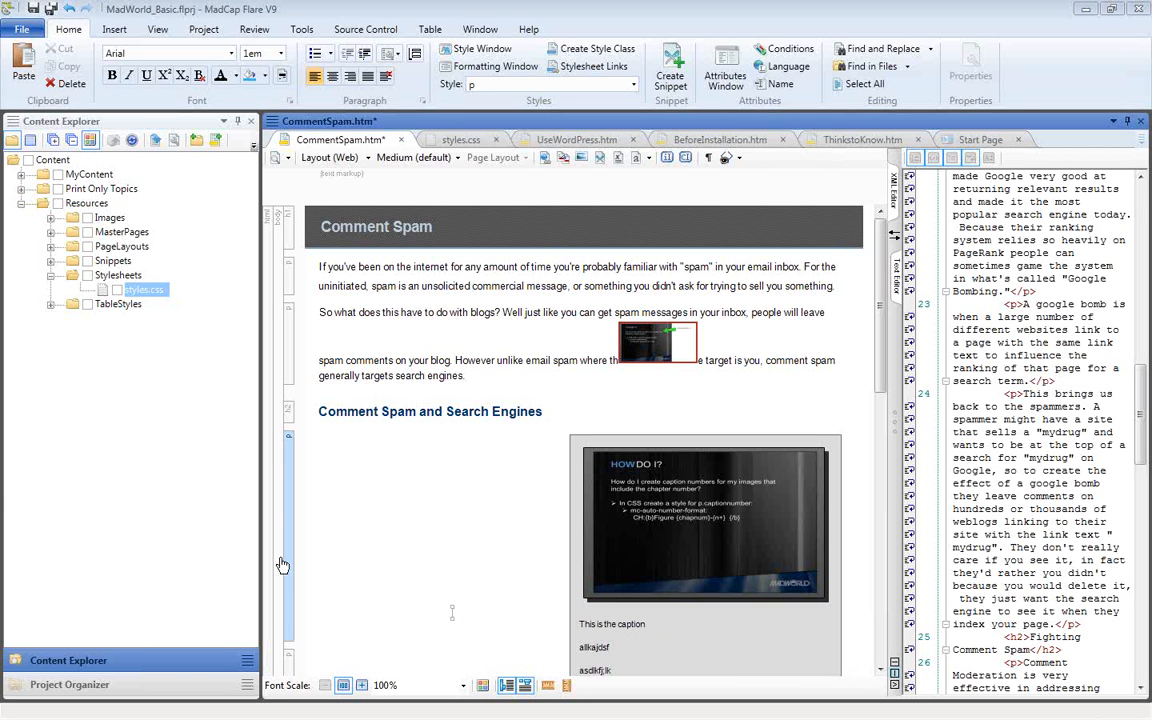
left_click(768, 531)
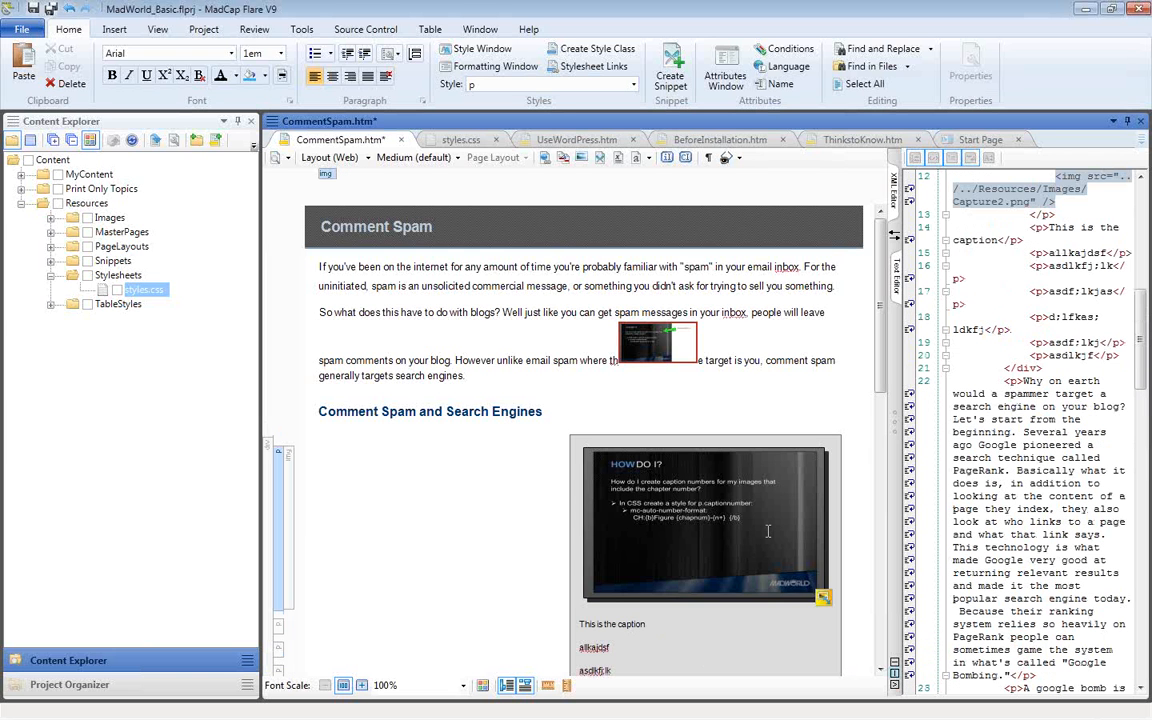
left_click(579, 445)
key("shift+Right")
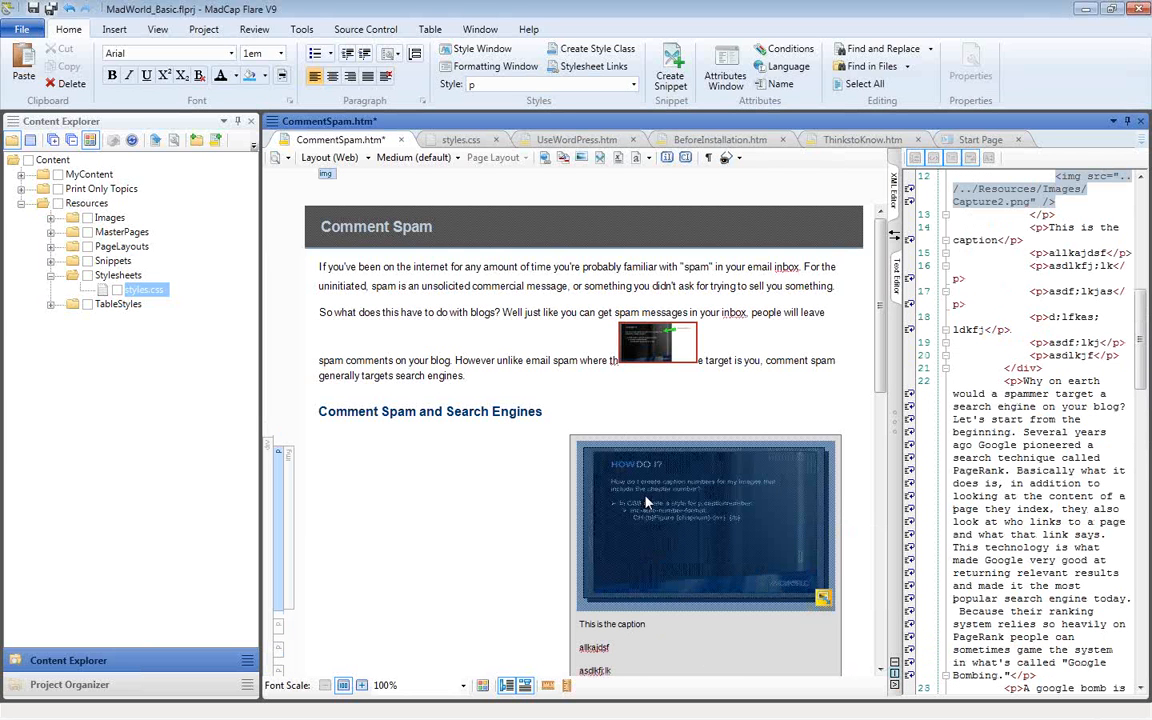
right_click(646, 502)
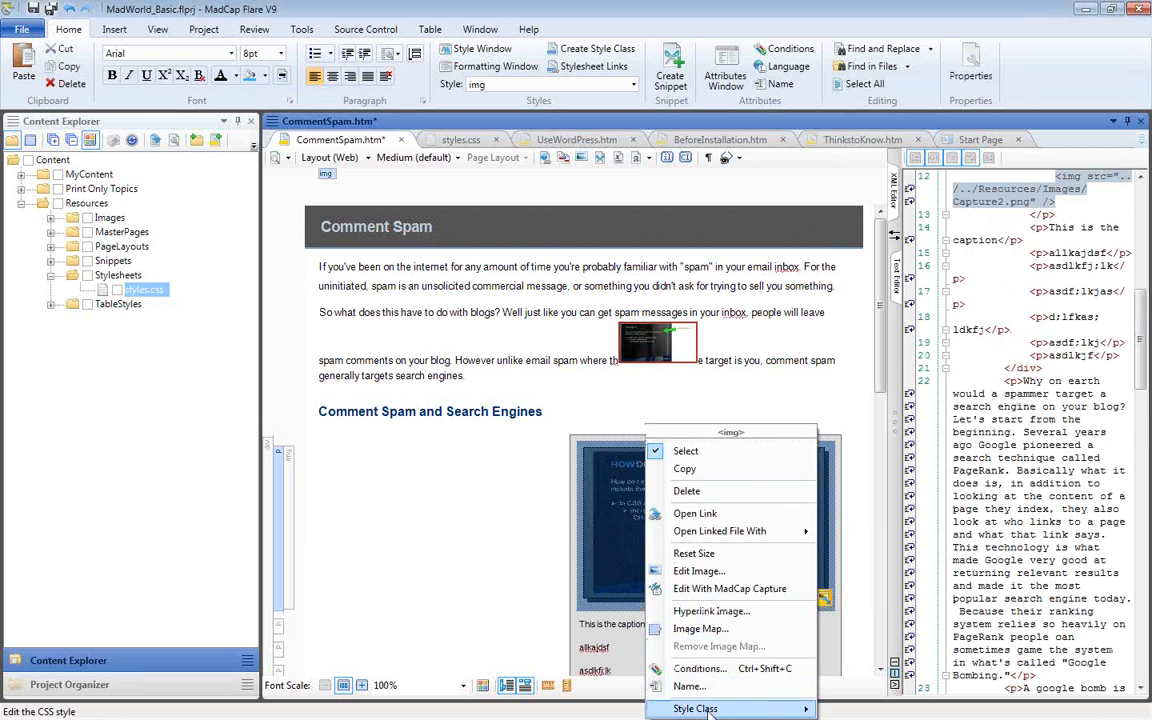
left_click(720, 589)
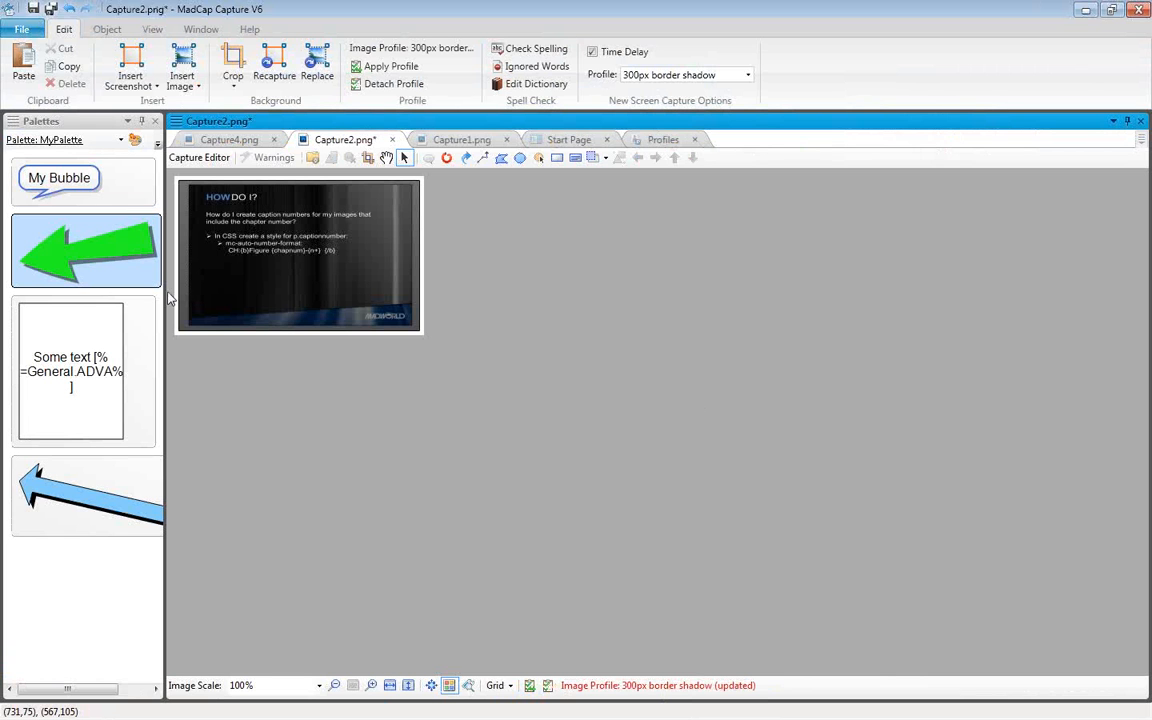
Enable the print format in the Flare Print Format settings of the Capture2.png file properties
right_click(281, 261)
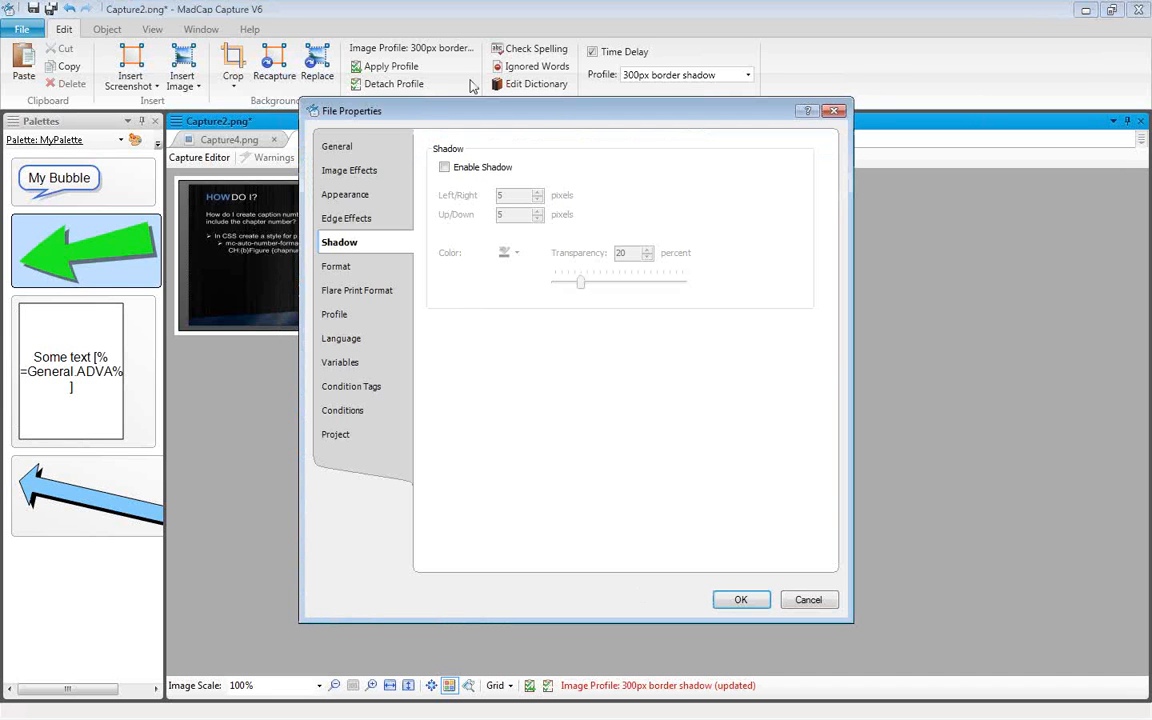
left_click(338, 292)
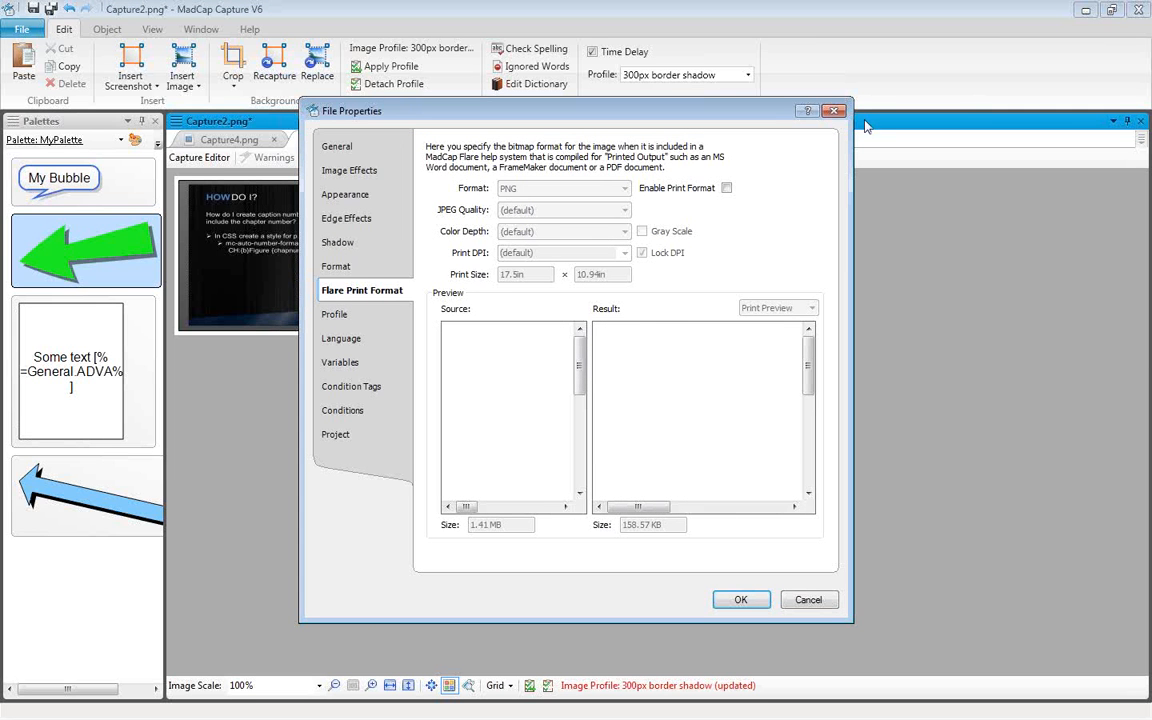
left_click(727, 189)
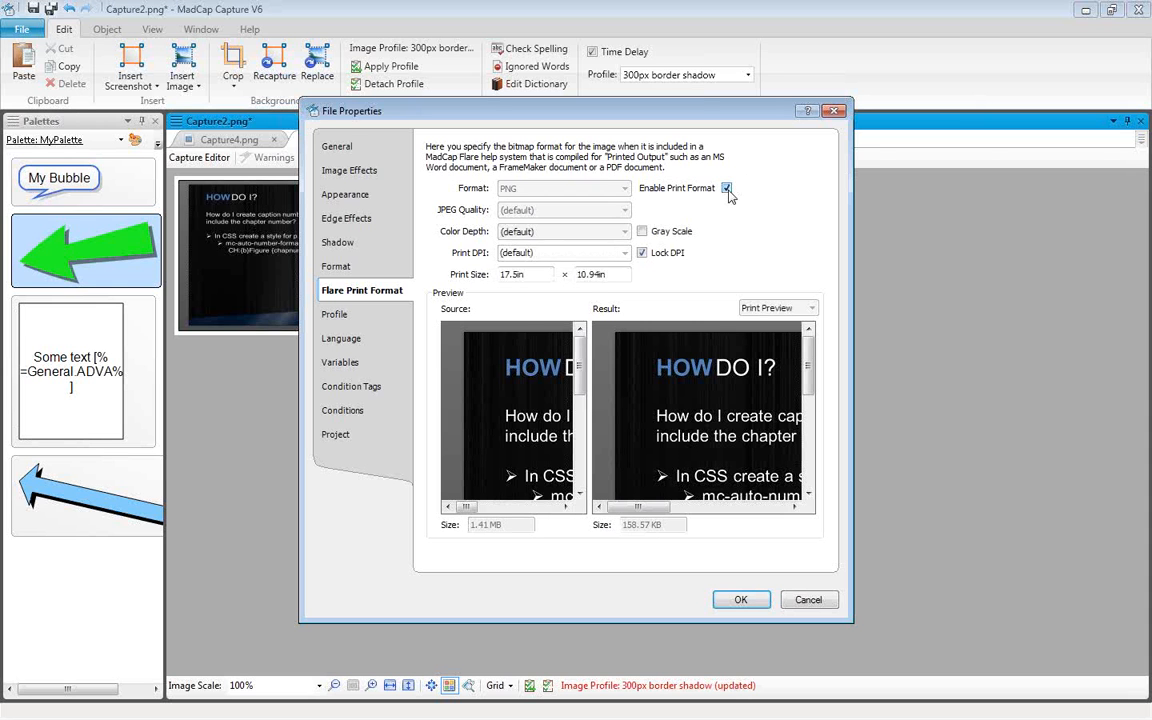
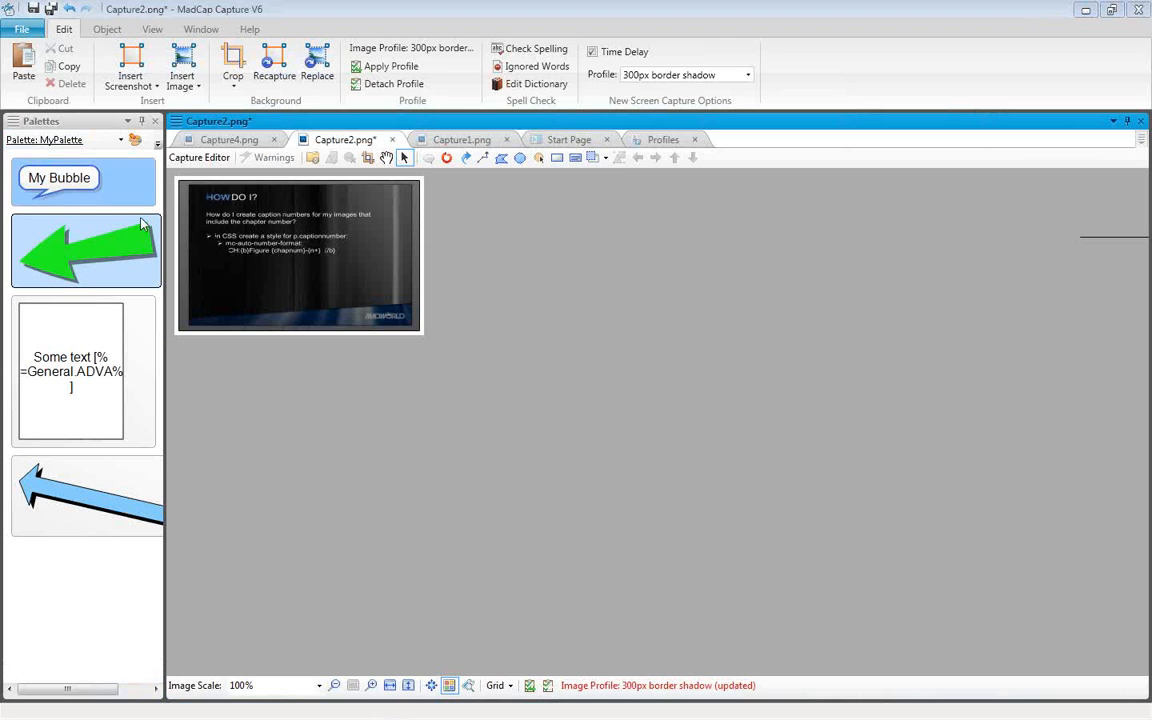
right_click(227, 233)
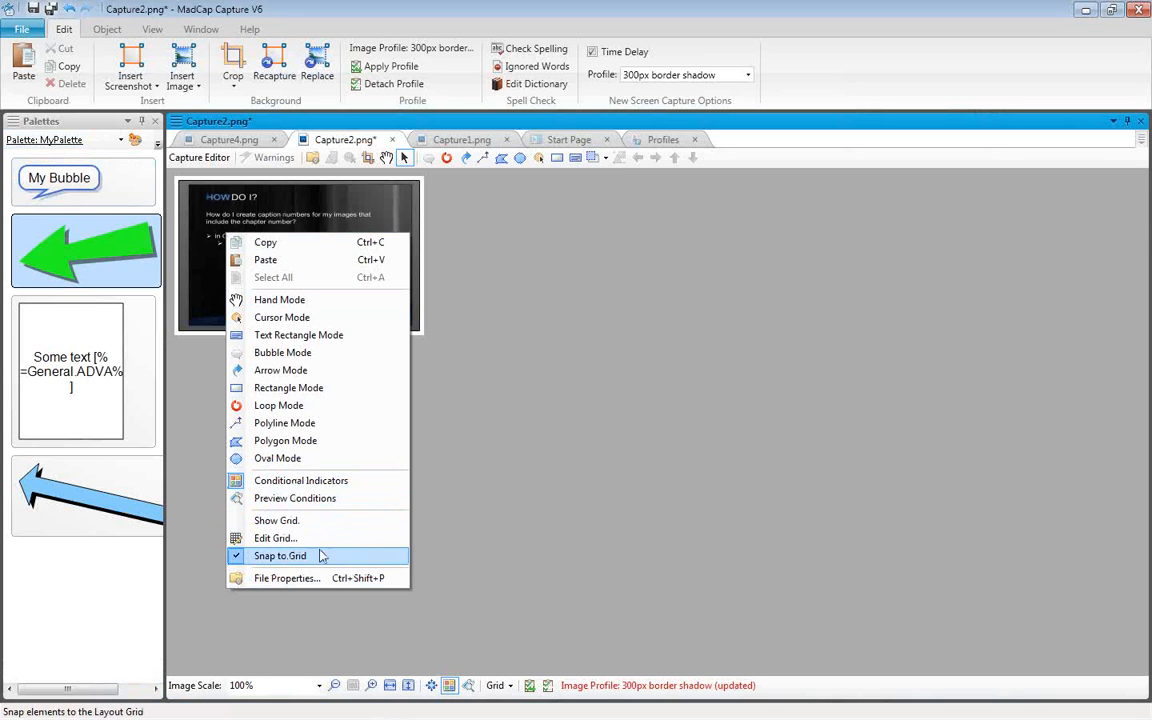
left_click(590, 396)
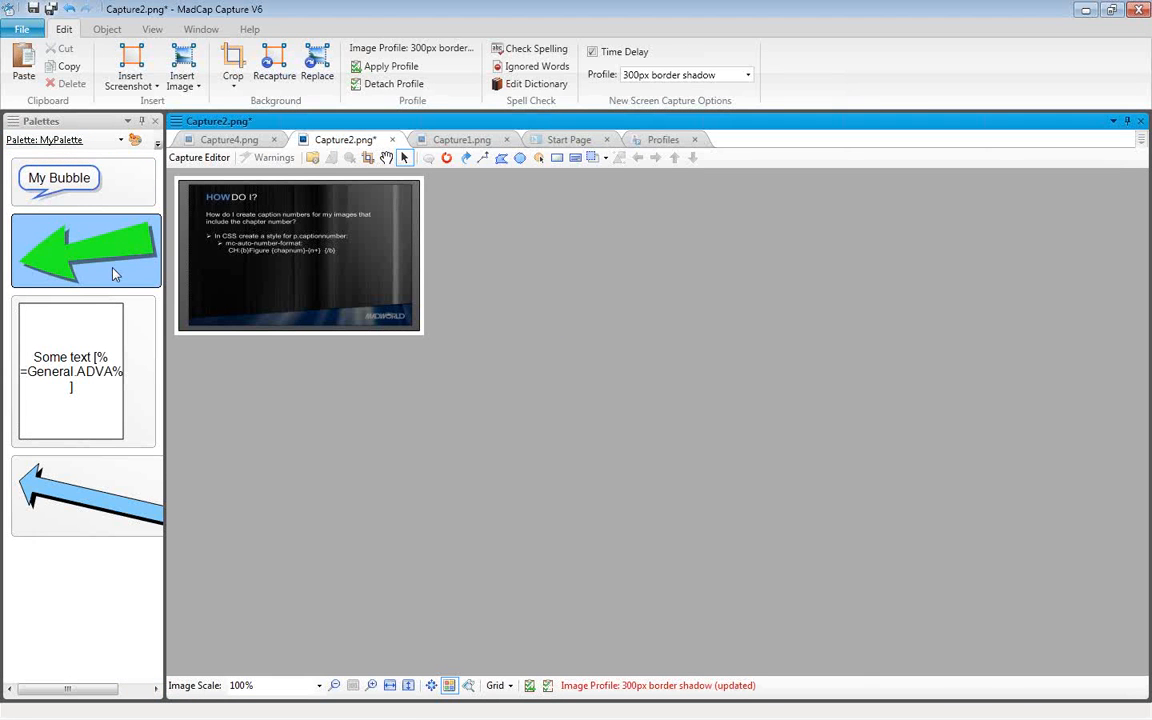
Place the green palette arrow beside the slide image in Capture2.png and open its arrow shape properties
left_click_drag(82, 225, 434, 259)
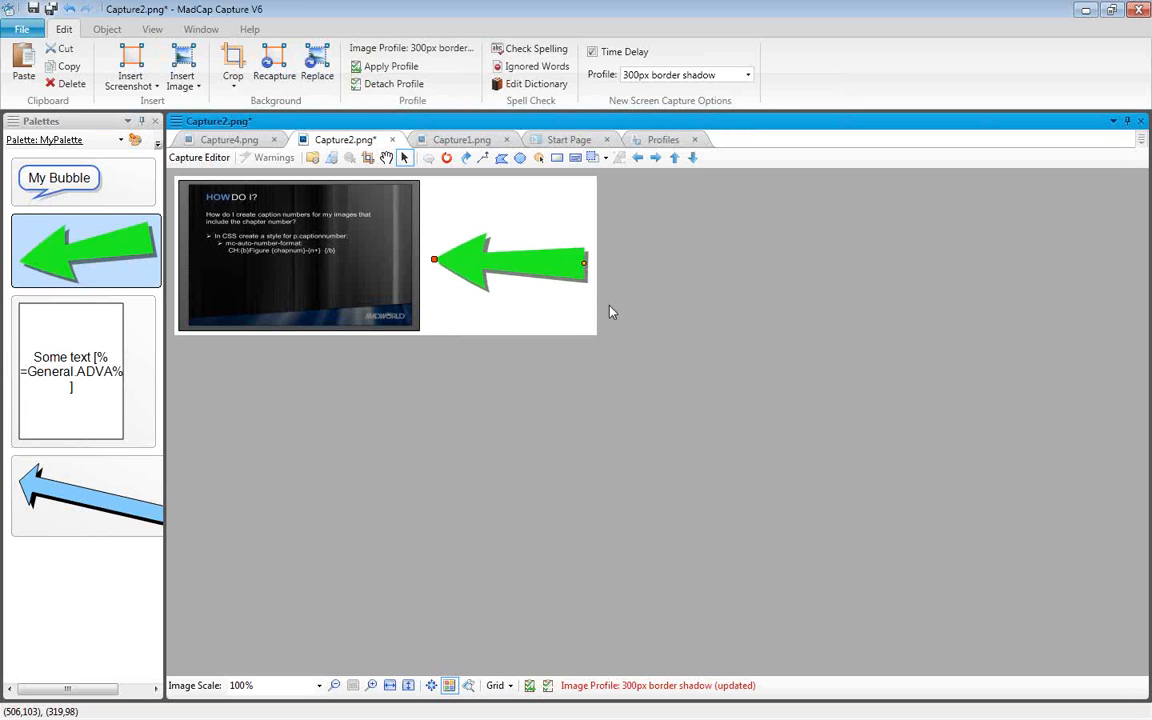
right_click(547, 261)
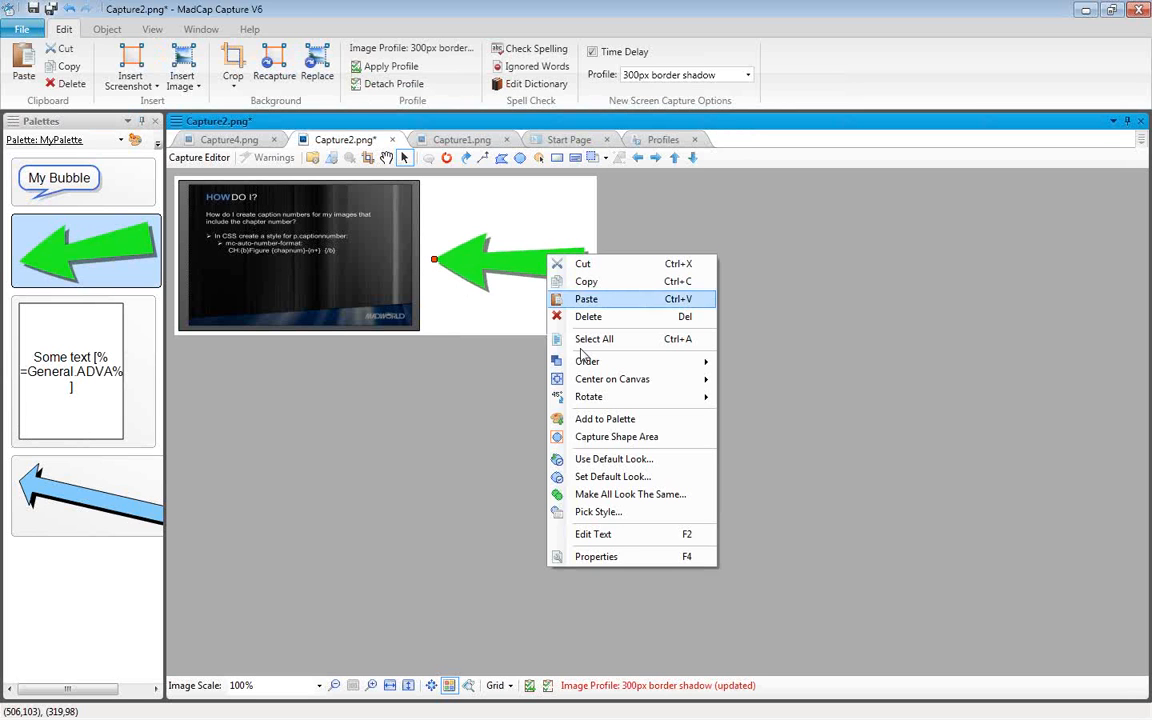
left_click(644, 560)
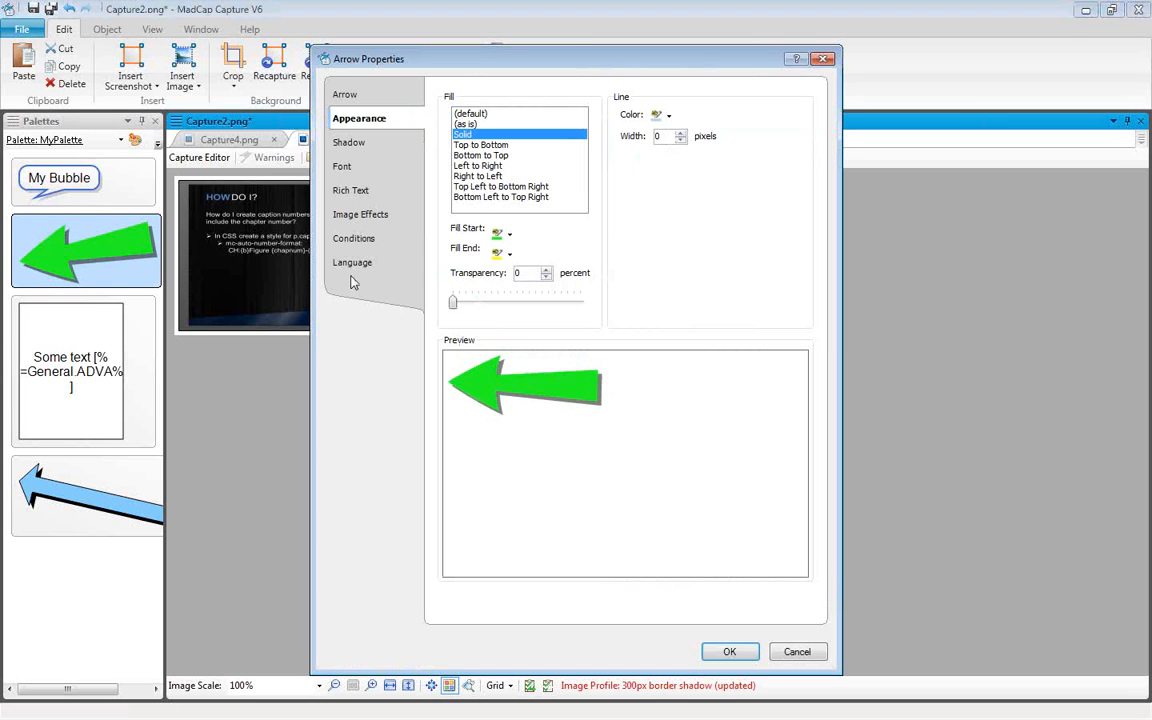
left_click(345, 96)
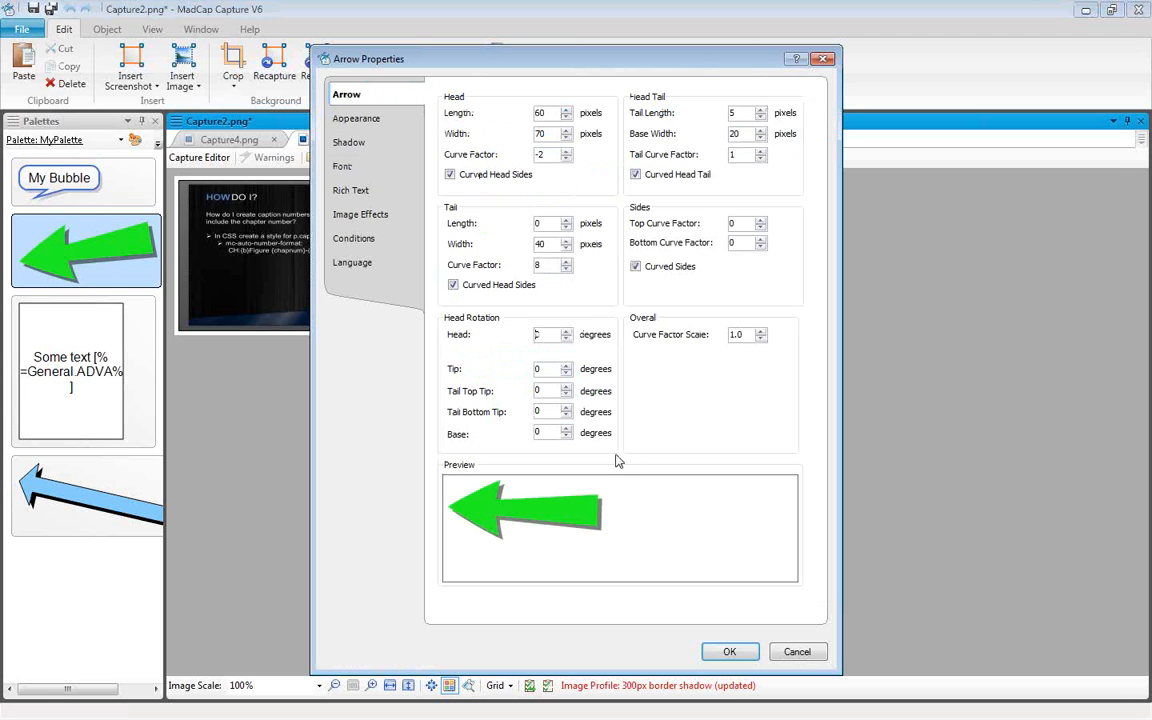
Try a curve factor scale of 0.6 on the arrow, restore it to 1.0 and accept the arrow properties
left_click(760, 335)
left_click(760, 335)
left_click(760, 335)
left_click(760, 335)
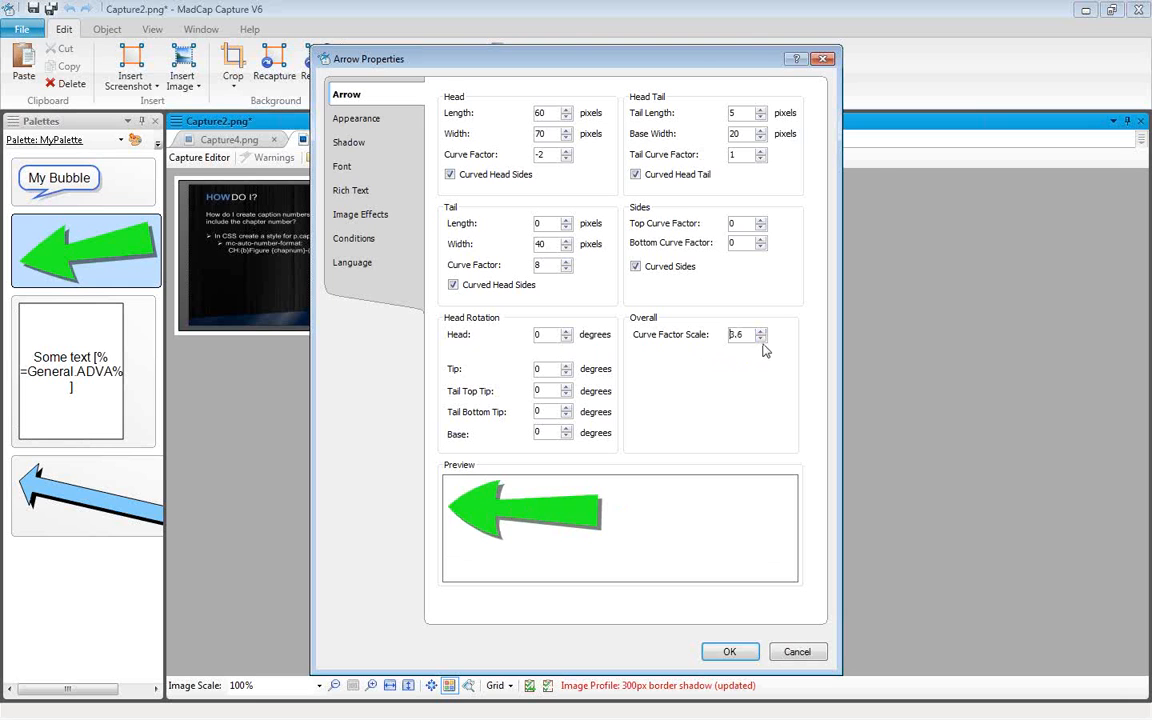
left_click_drag(745, 335, 707, 342)
type("1.0")
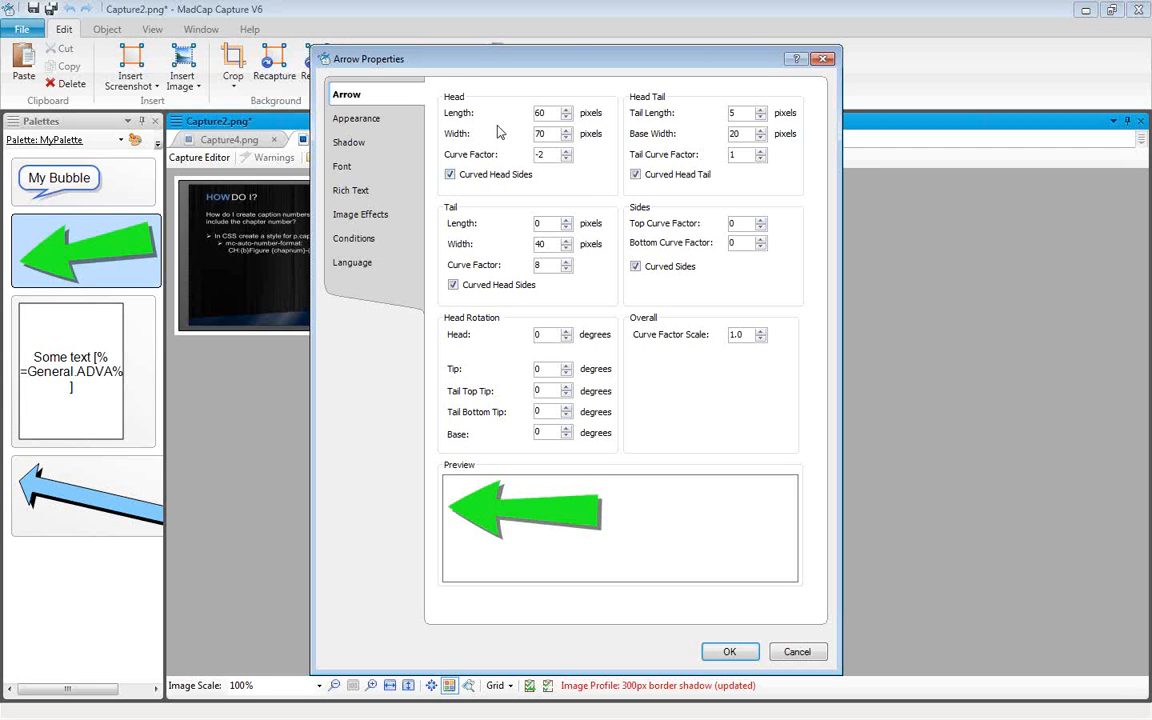
left_click(731, 652)
Delete the green arrow beside the slide image
right_click(512, 274)
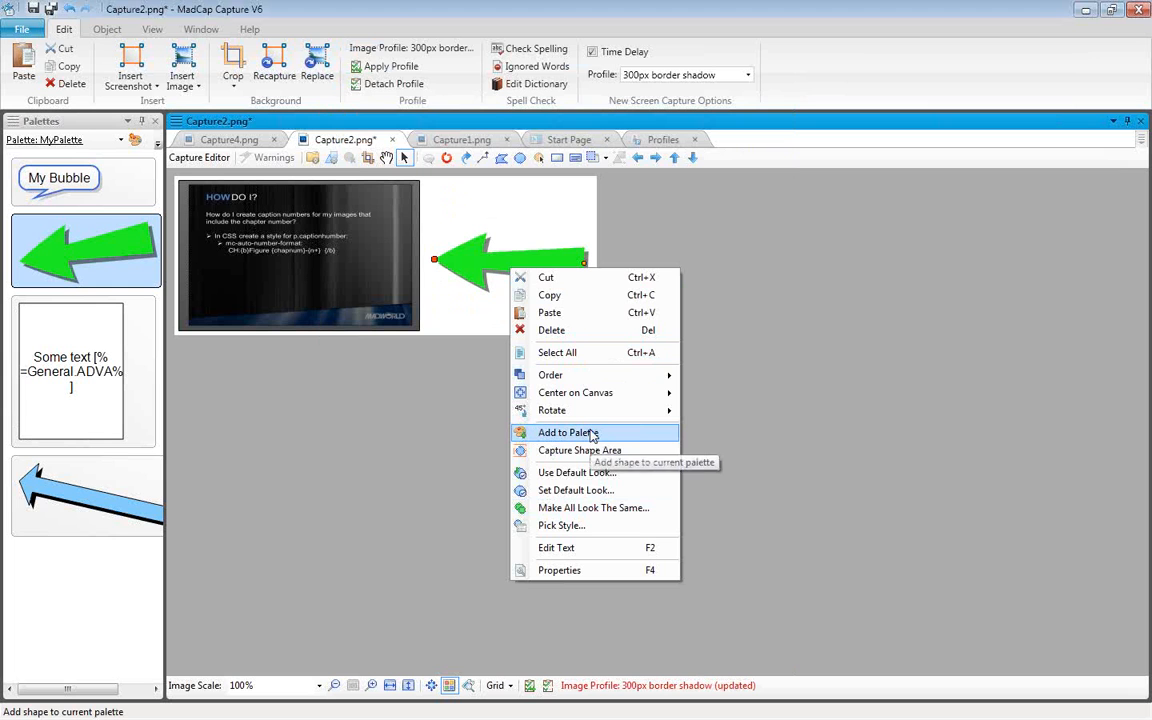
left_click(458, 249)
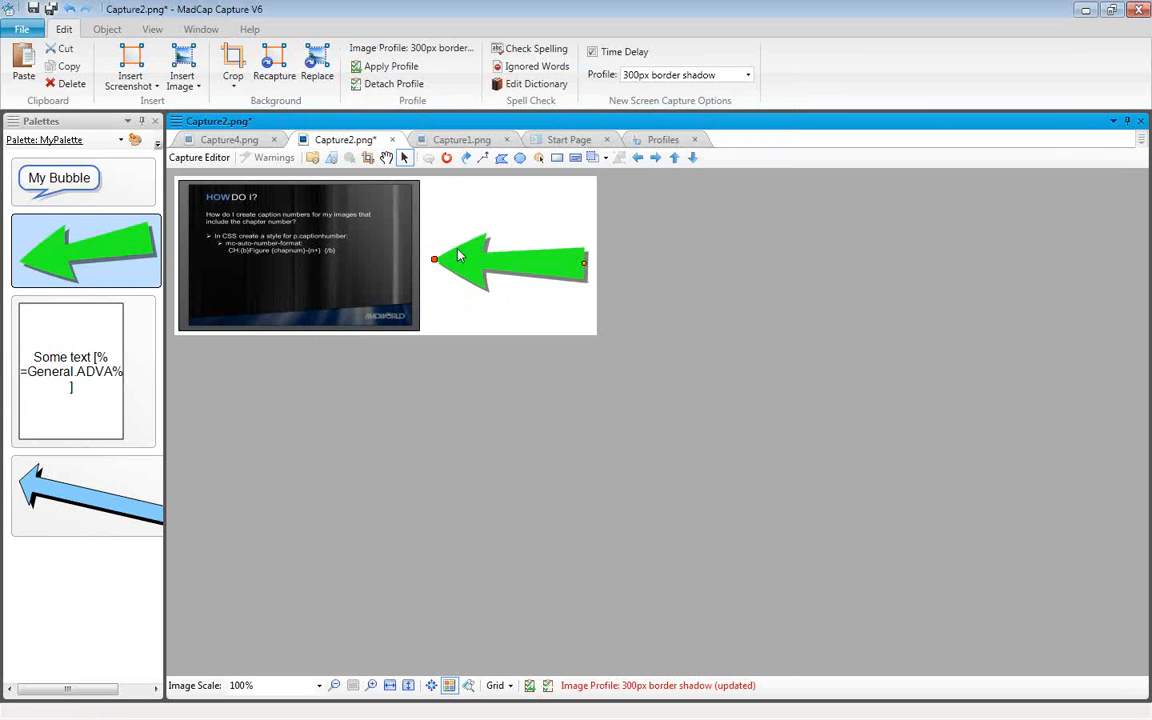
right_click(467, 273)
left_click(505, 323)
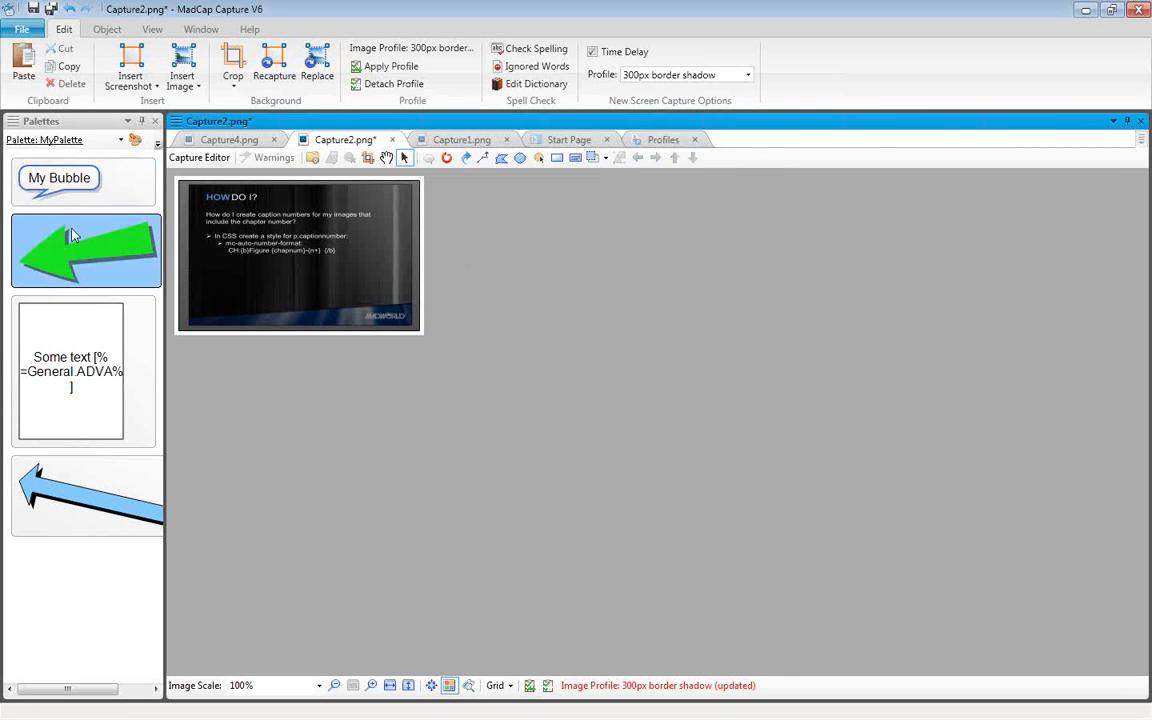
Place the green palette arrow beside the slide image and give it a Bottom to Top gradient fill
left_click_drag(392, 274, 496, 270)
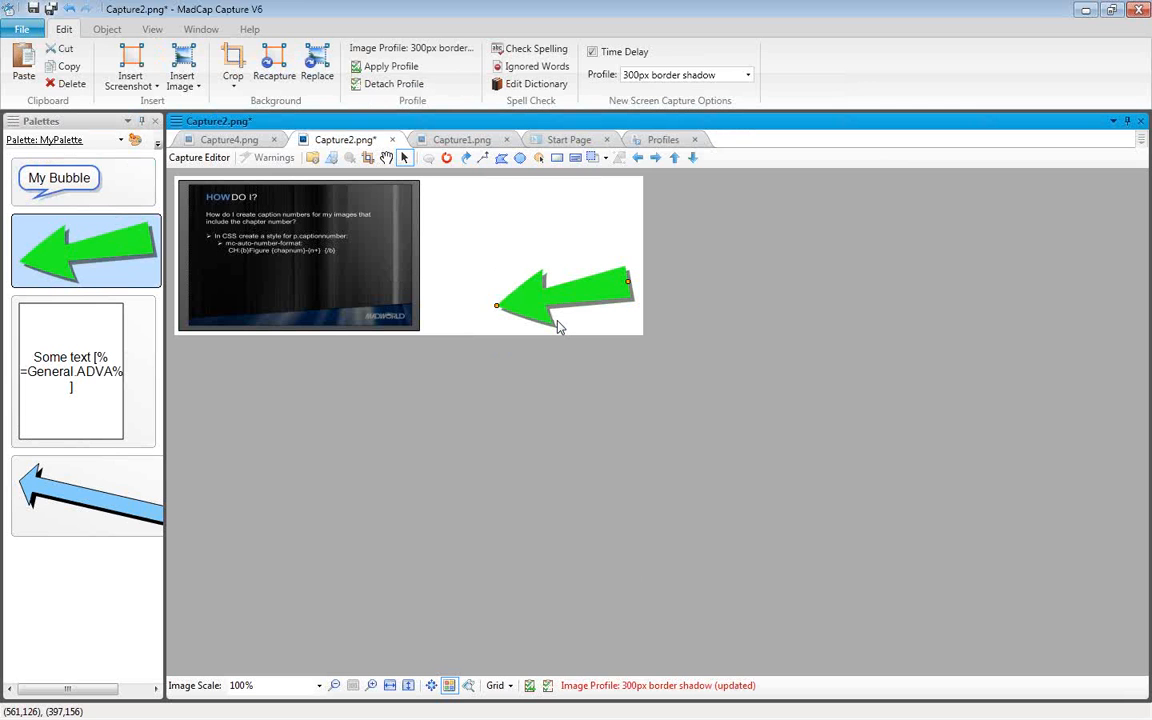
right_click(537, 303)
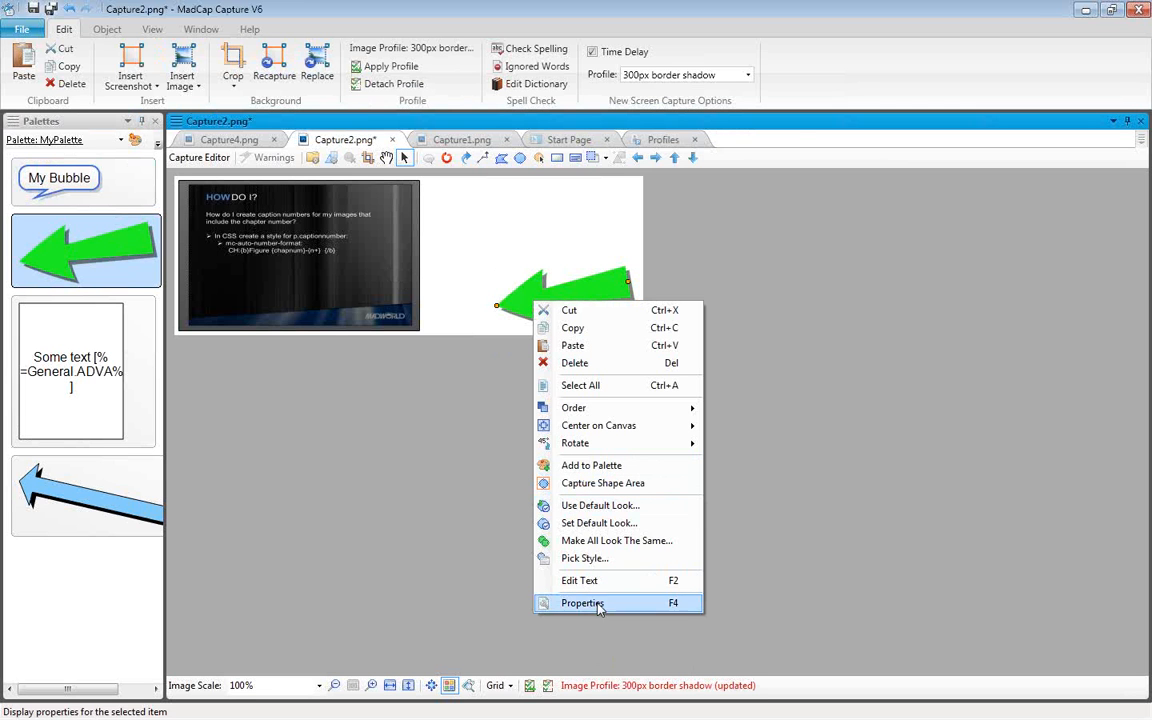
left_click(582, 603)
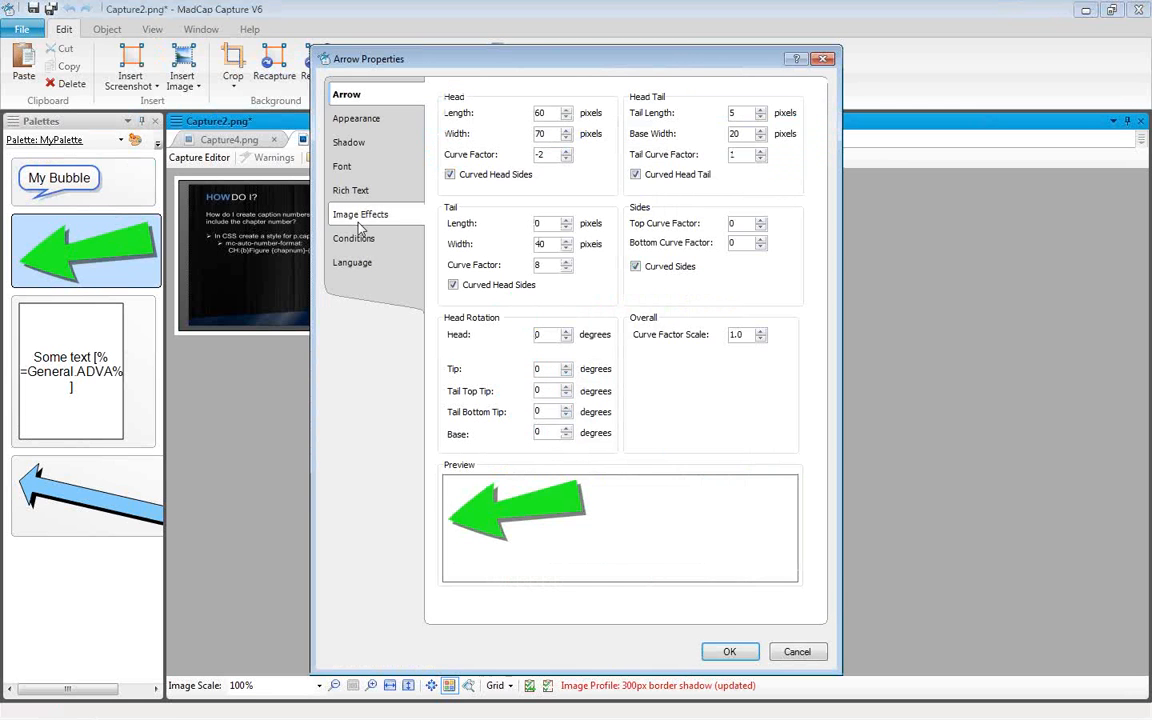
left_click(359, 118)
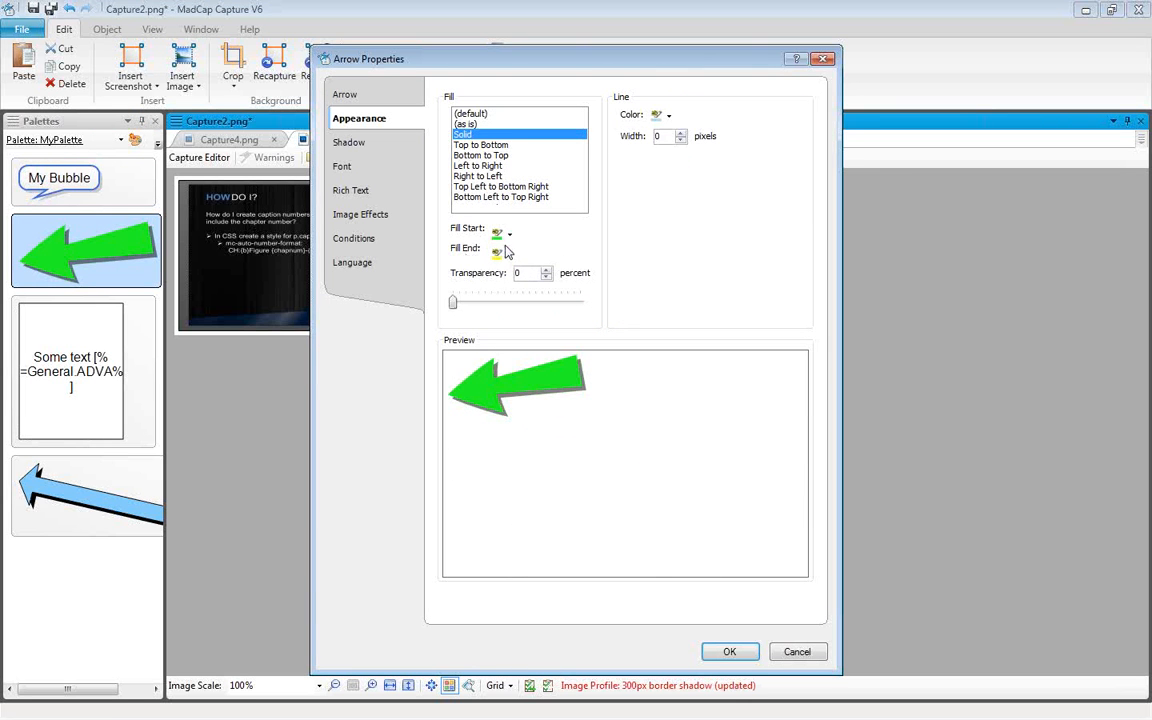
left_click(476, 156)
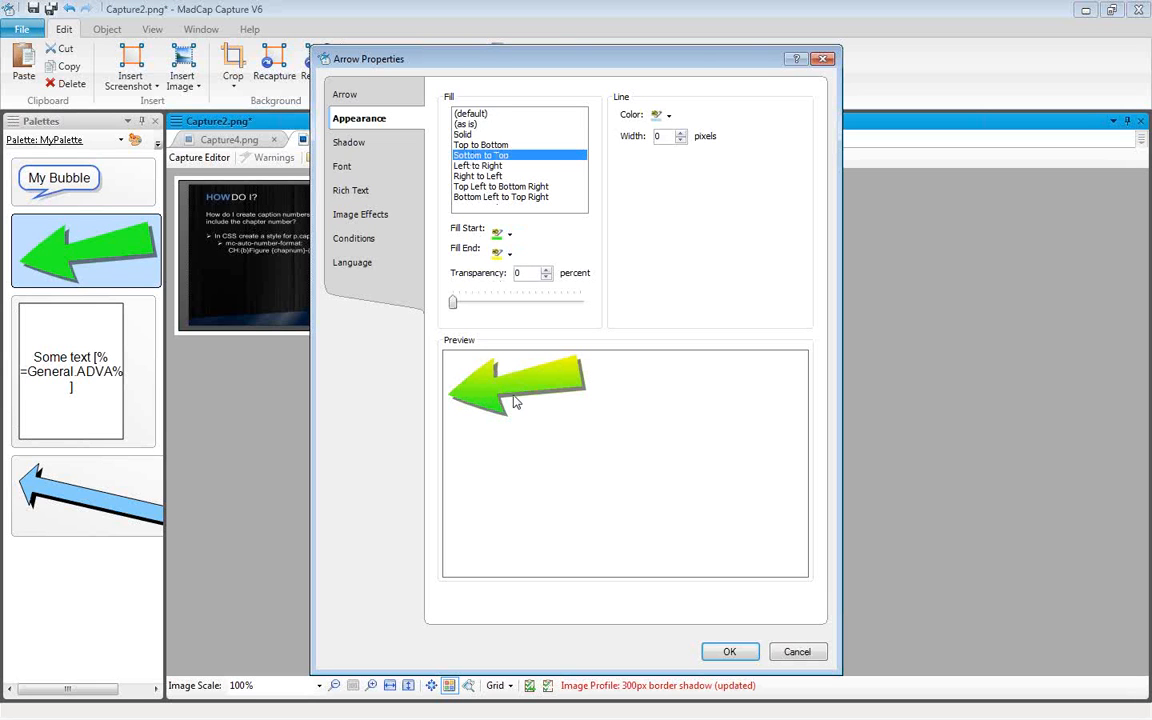
Give the arrow a black outline 3 pixels wide and accept the arrow properties
left_click(681, 132)
left_click(681, 132)
left_click(681, 132)
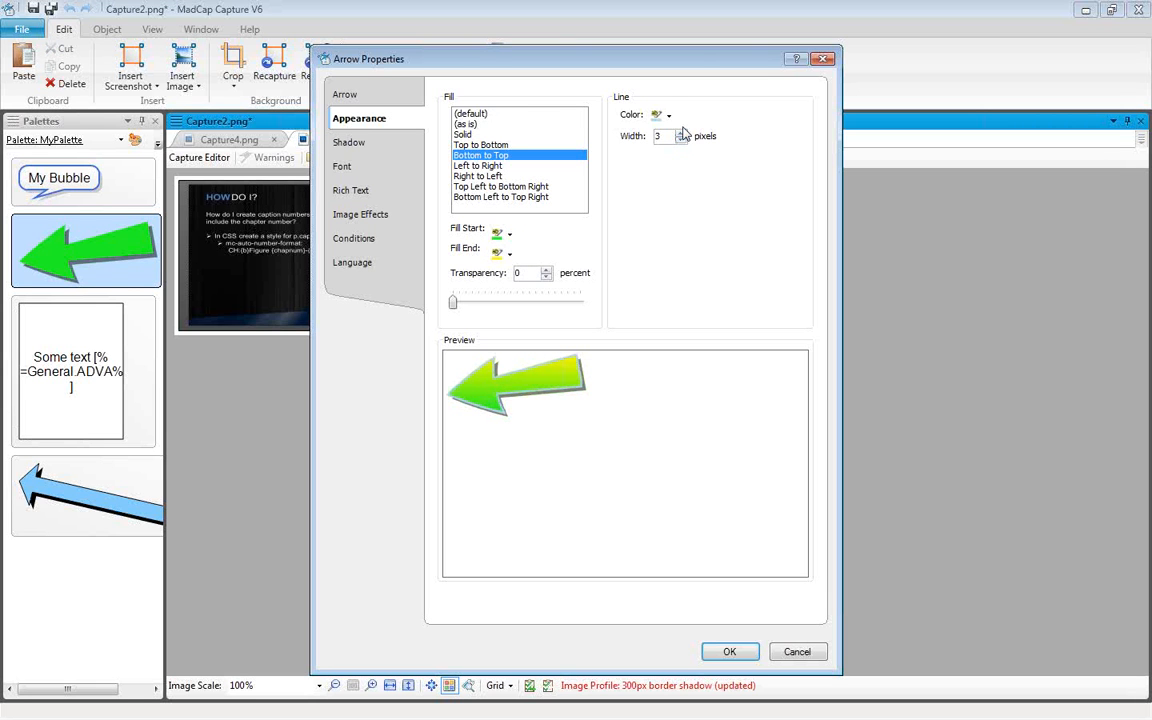
left_click(669, 120)
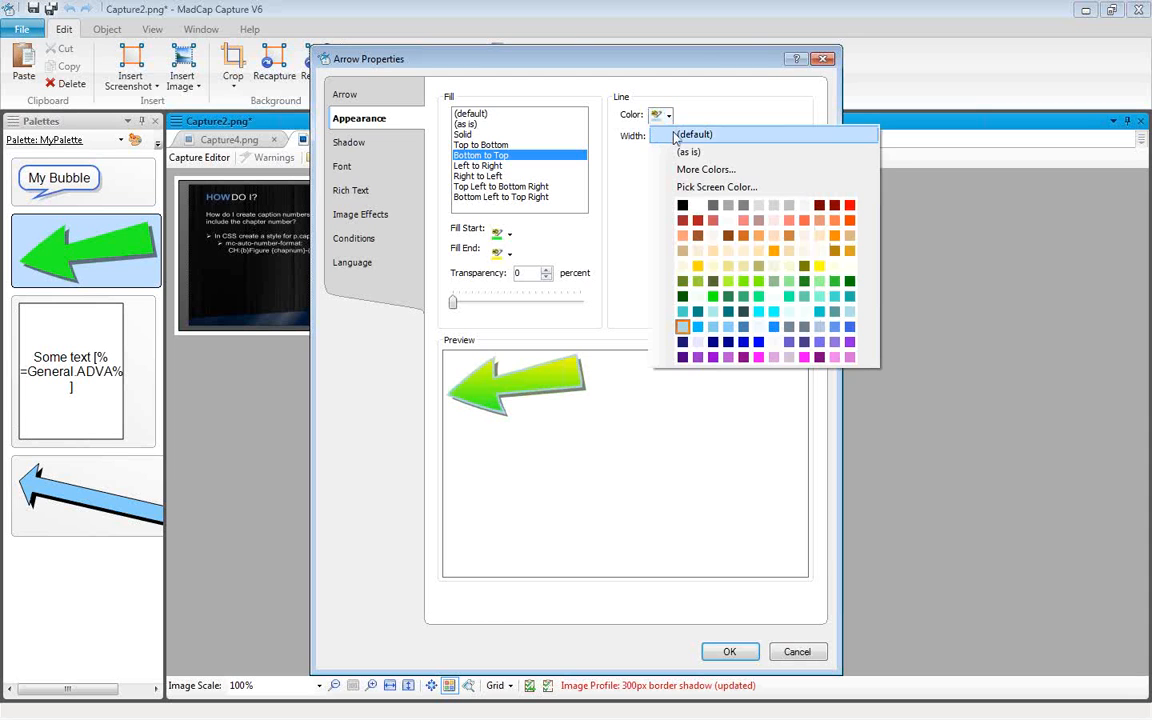
left_click(686, 209)
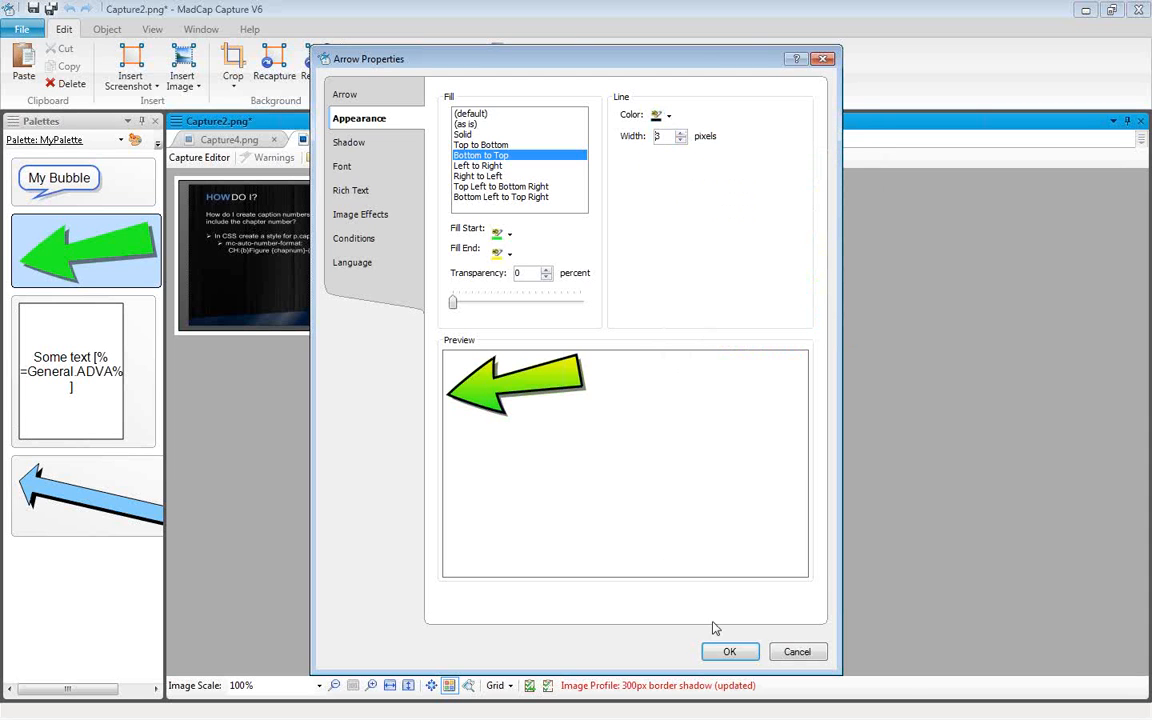
left_click(729, 651)
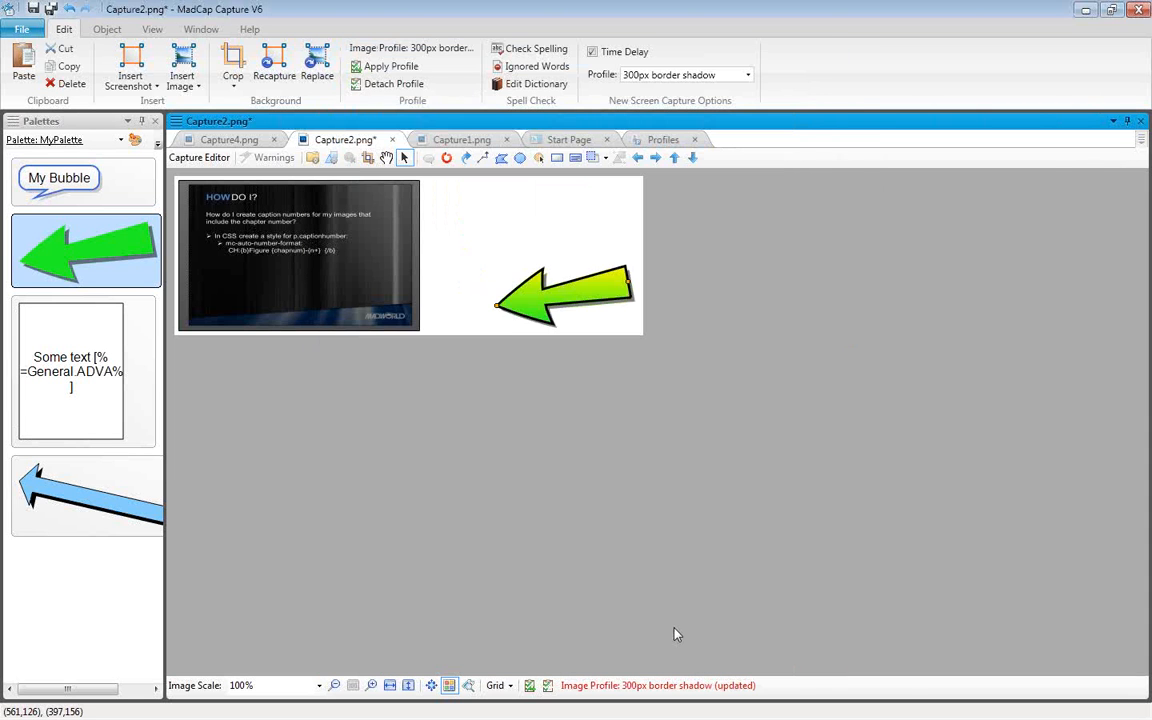
Add the restyled gradient arrow to MyPalette and switch to the Loops palette, saving the changes to MyPalette
right_click(525, 309)
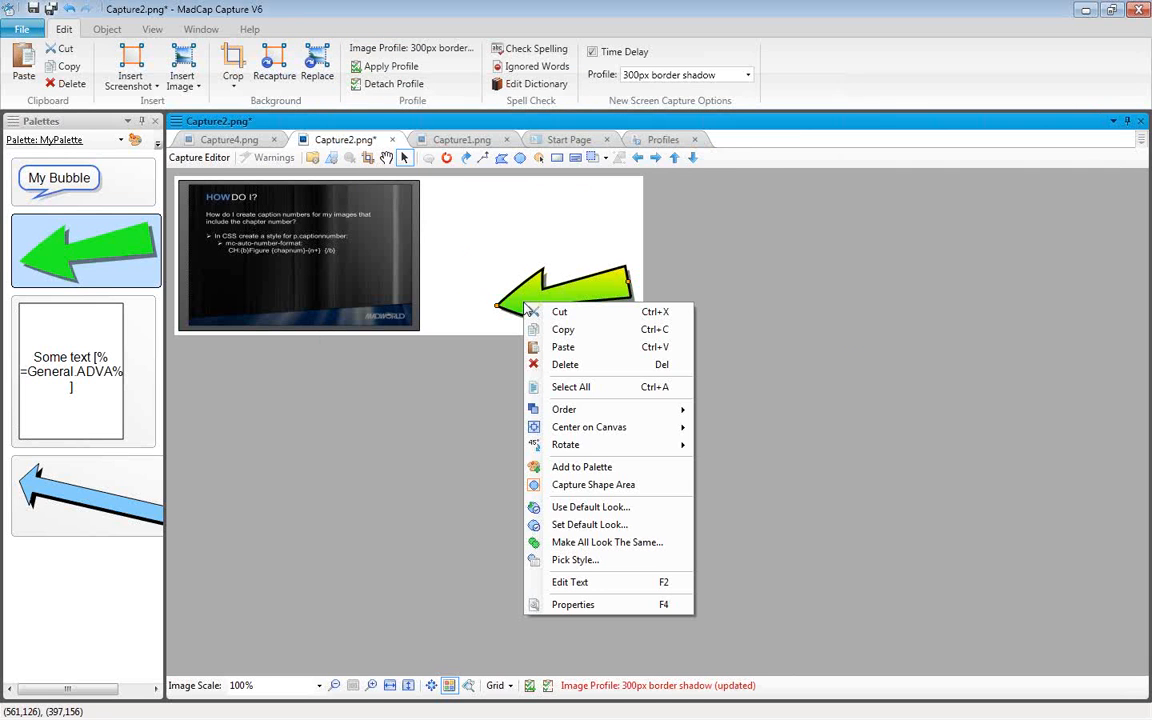
left_click(582, 467)
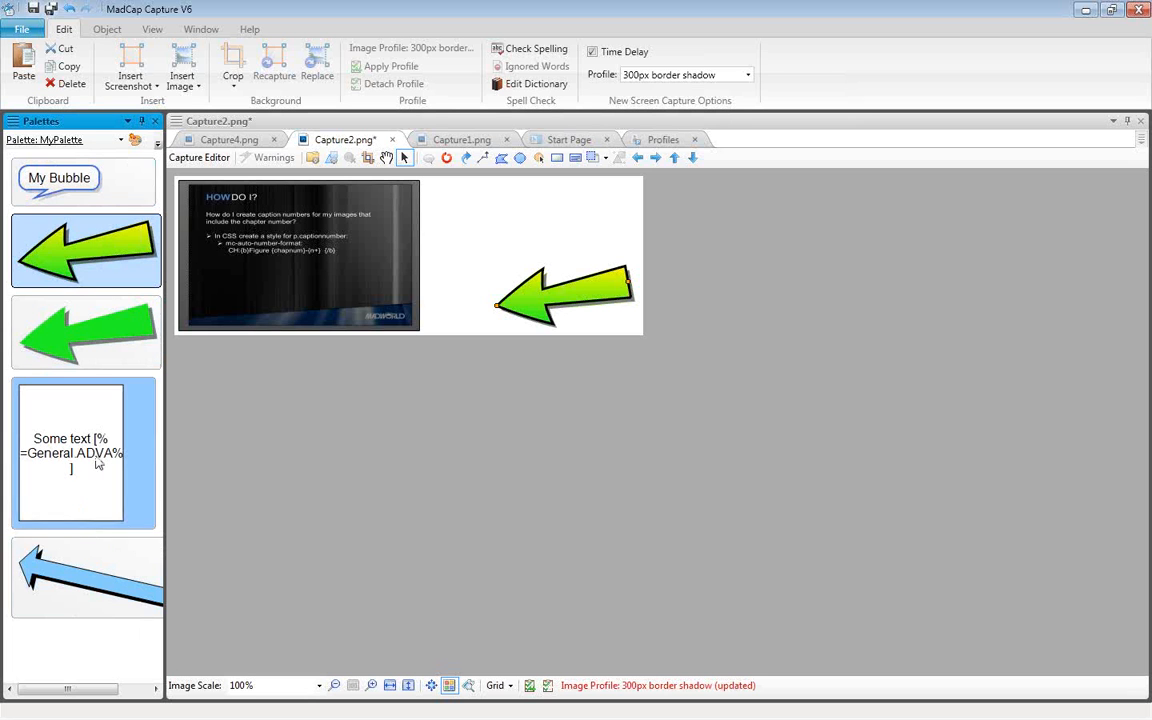
left_click(121, 140)
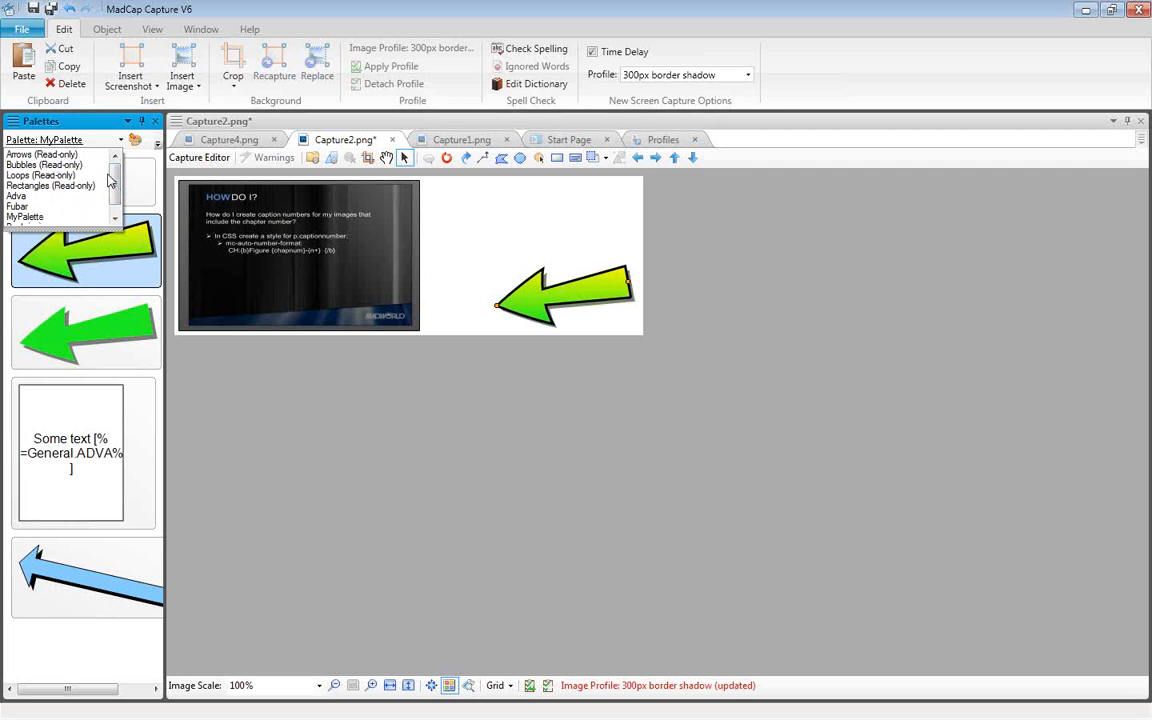
left_click(42, 175)
left_click(588, 441)
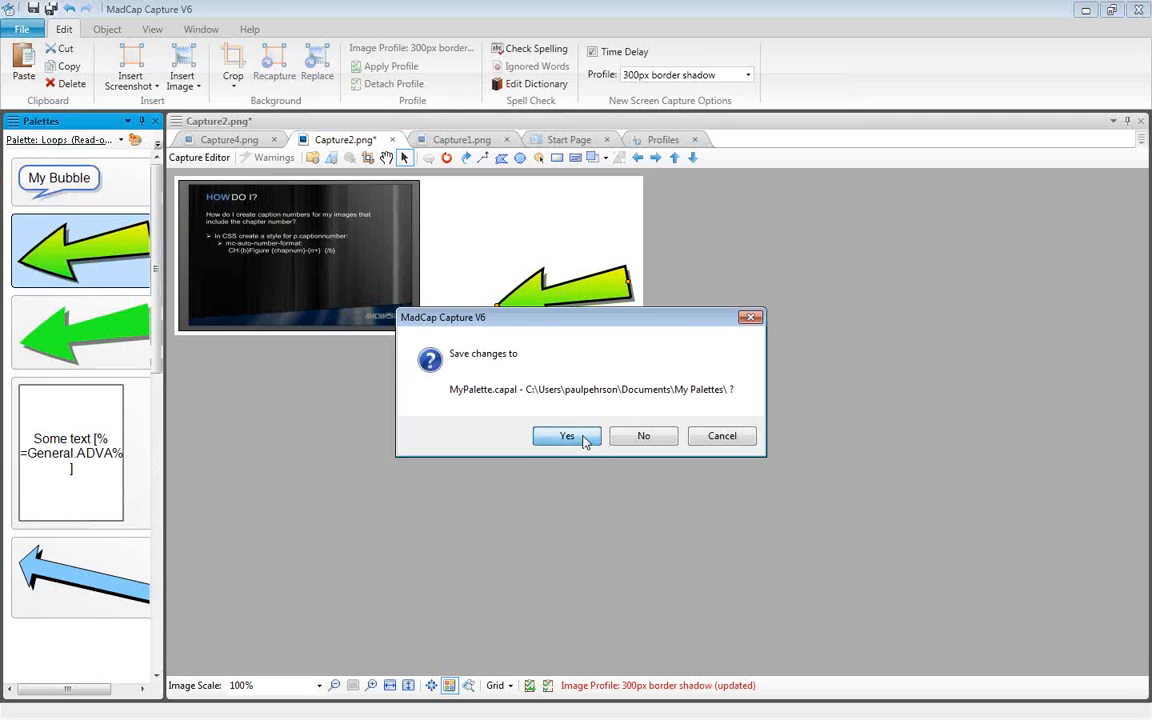
Widen the palette area and place a red loop from the Loops palette over the slide image's lower edge
left_click_drag(163, 251, 430, 270)
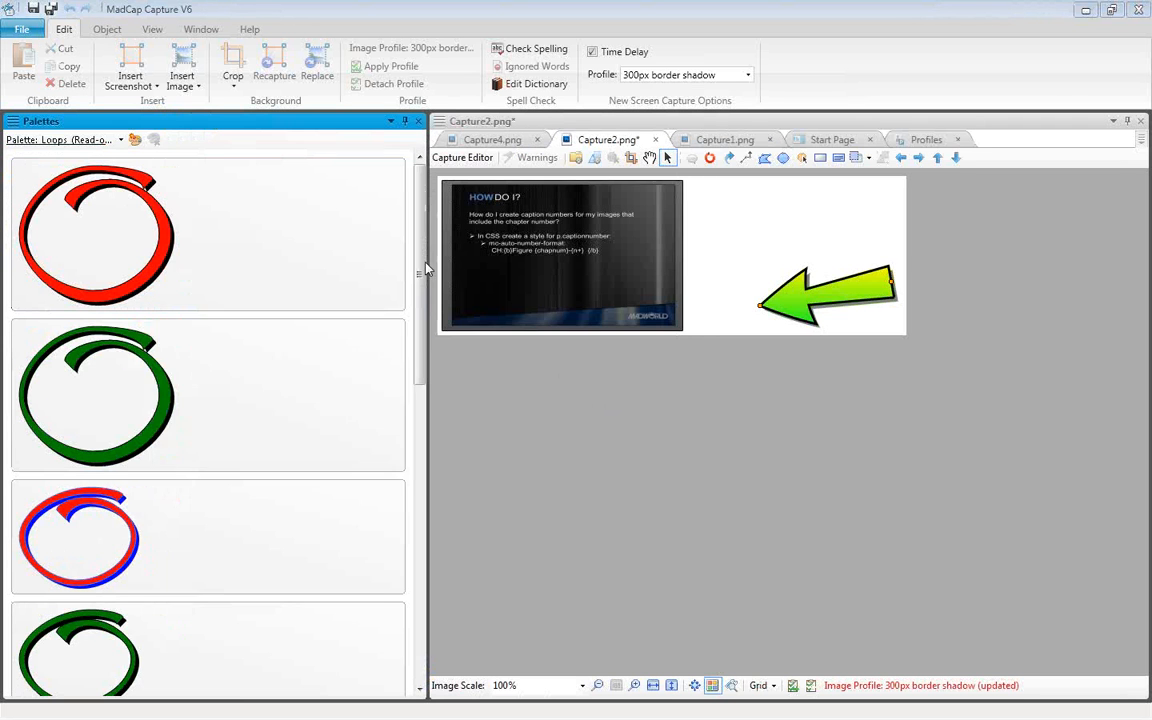
scroll(415, 527, "down", 5)
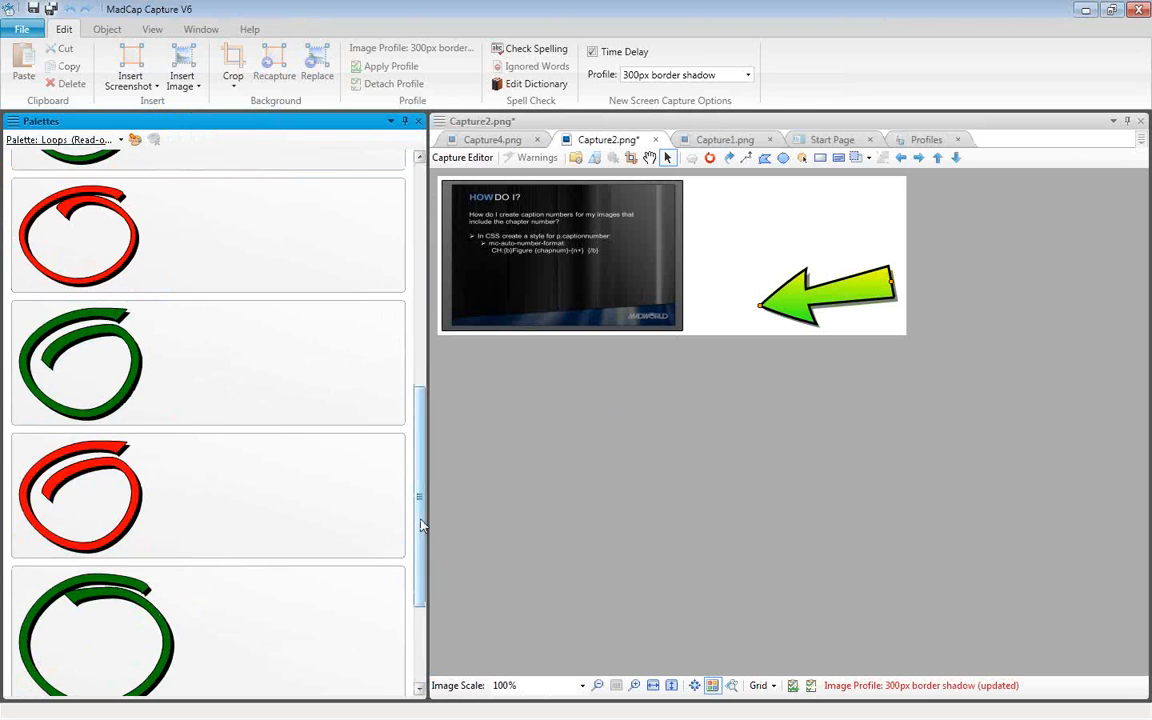
left_click(323, 469)
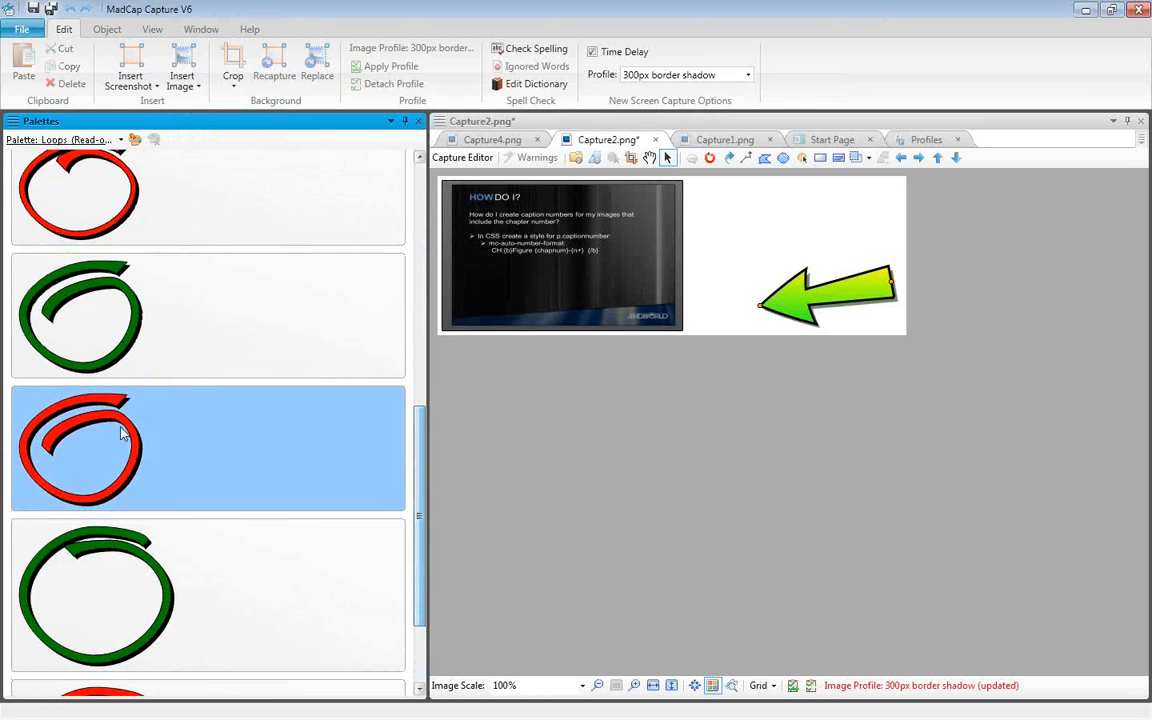
left_click_drag(97, 392, 622, 333)
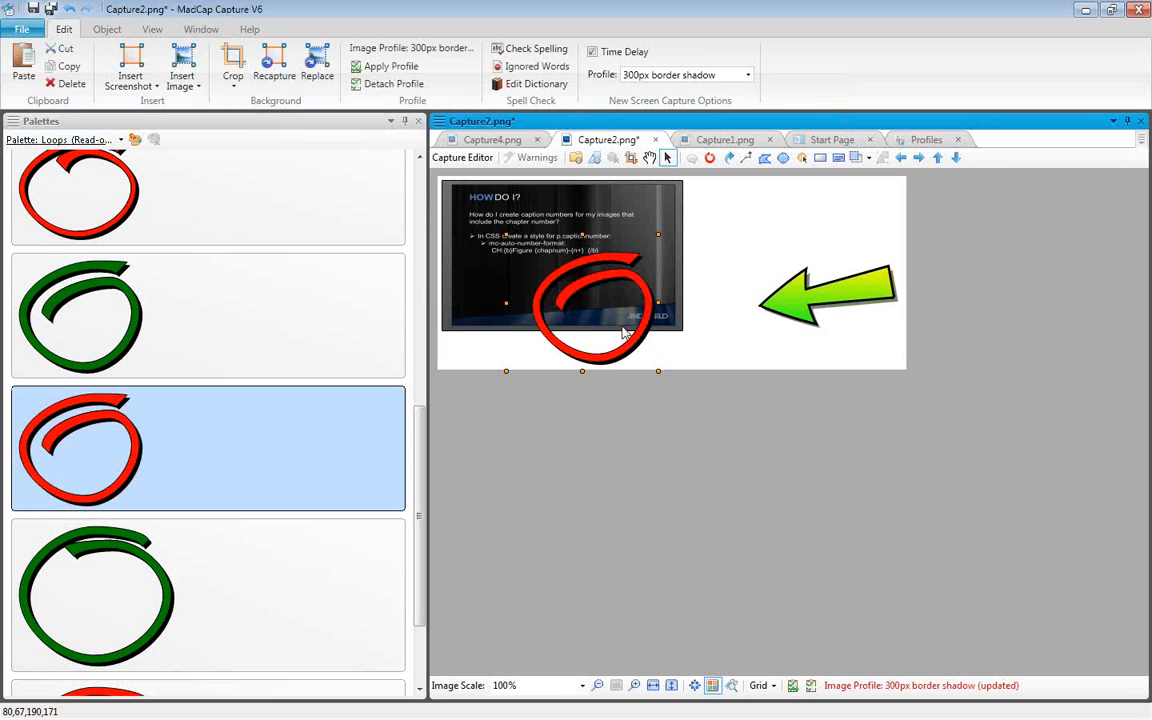
Reduce the red loop's overall thickness with the Scale All percentage and accept the loop properties
right_click(545, 300)
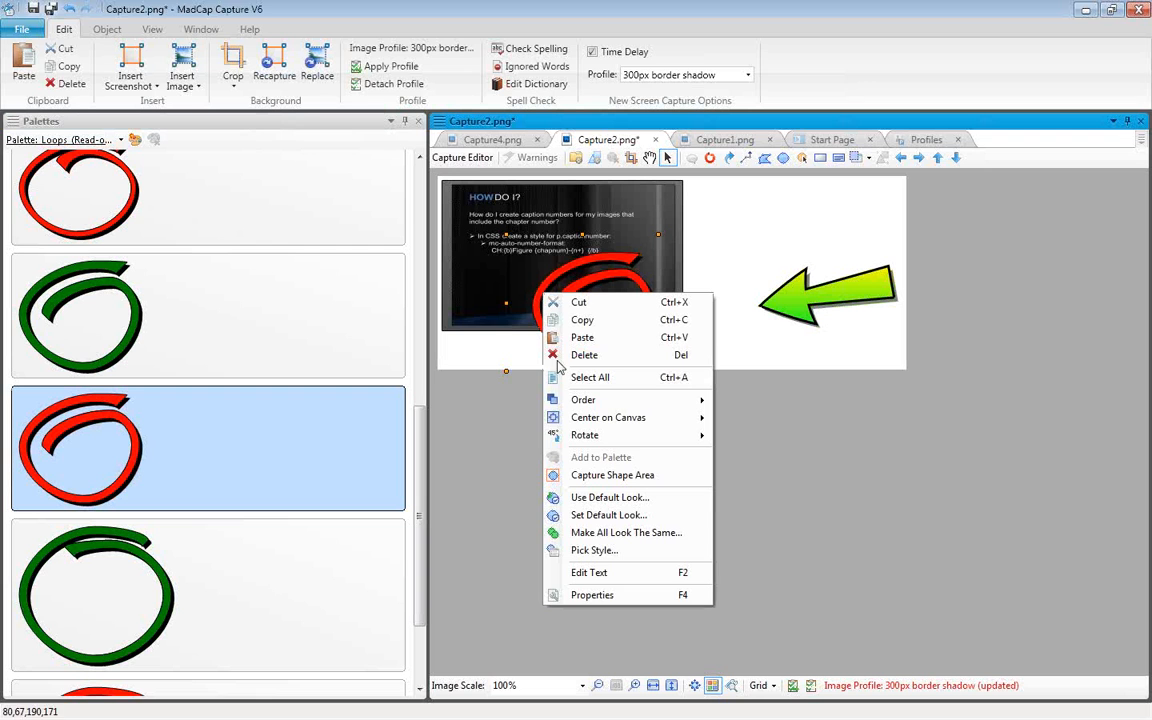
left_click(592, 595)
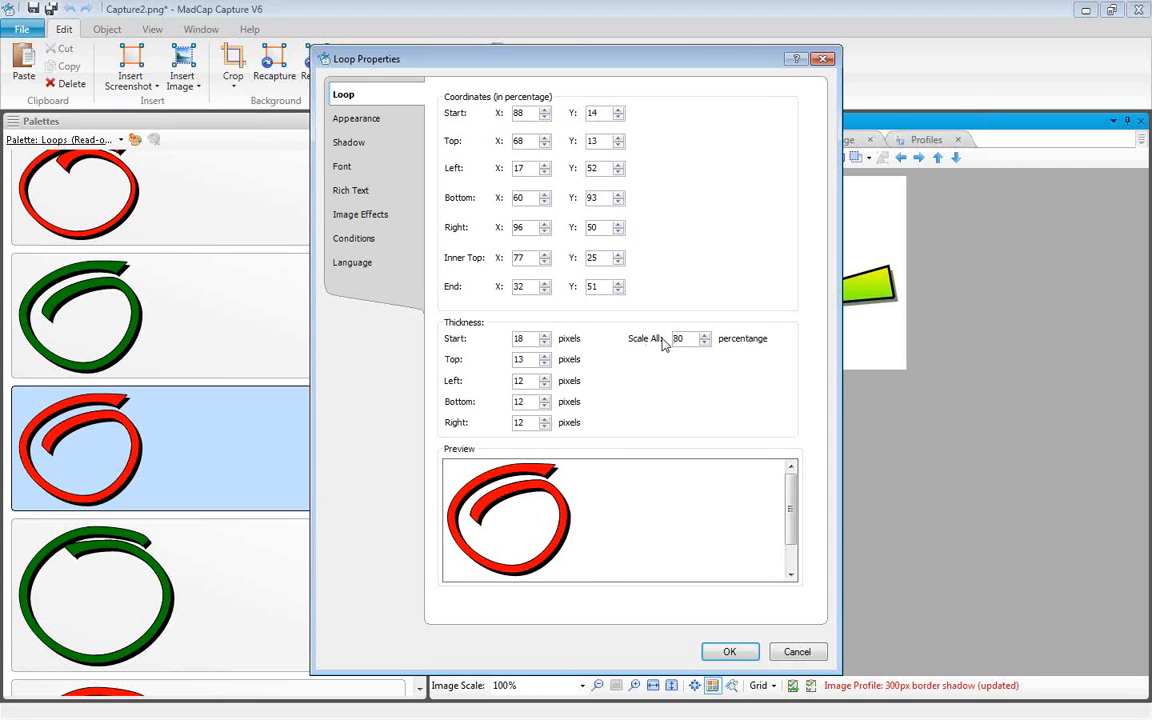
left_click(705, 343)
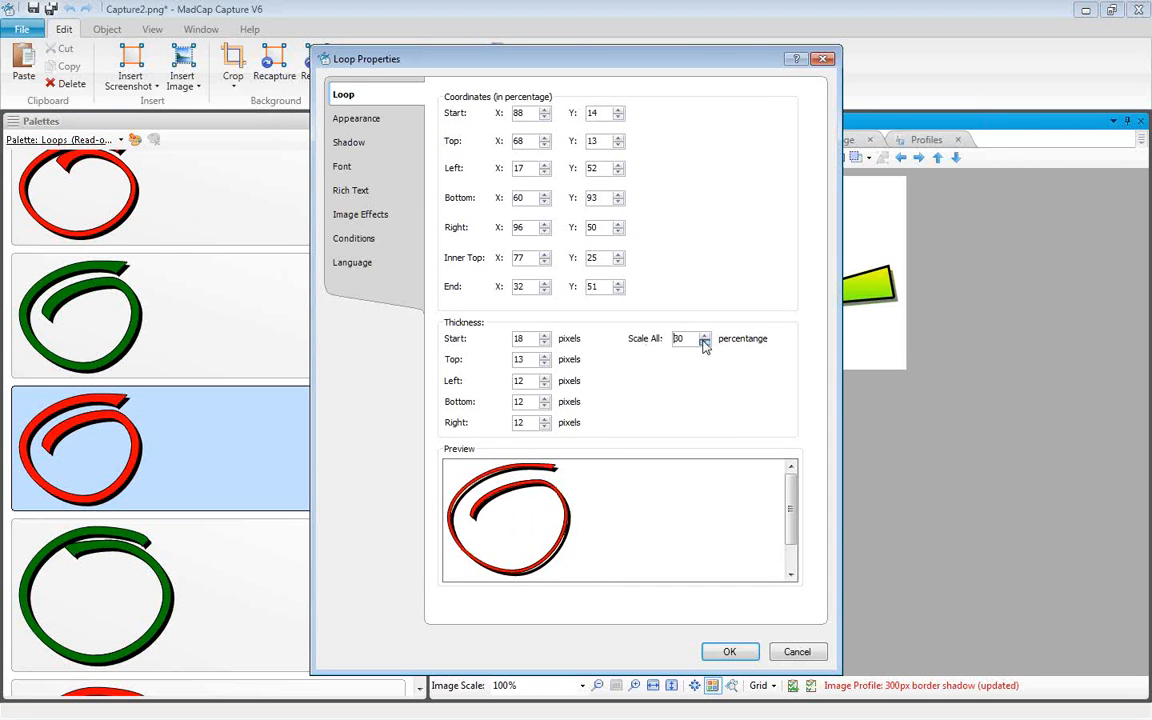
left_click(730, 651)
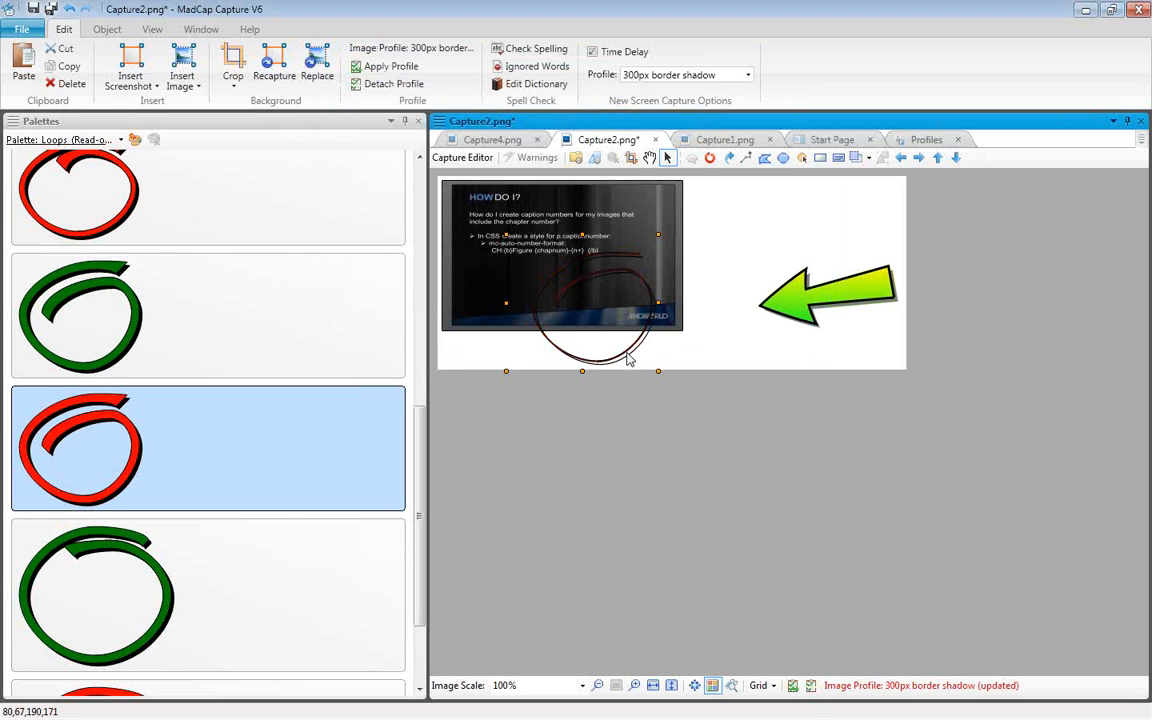
right_click(627, 355)
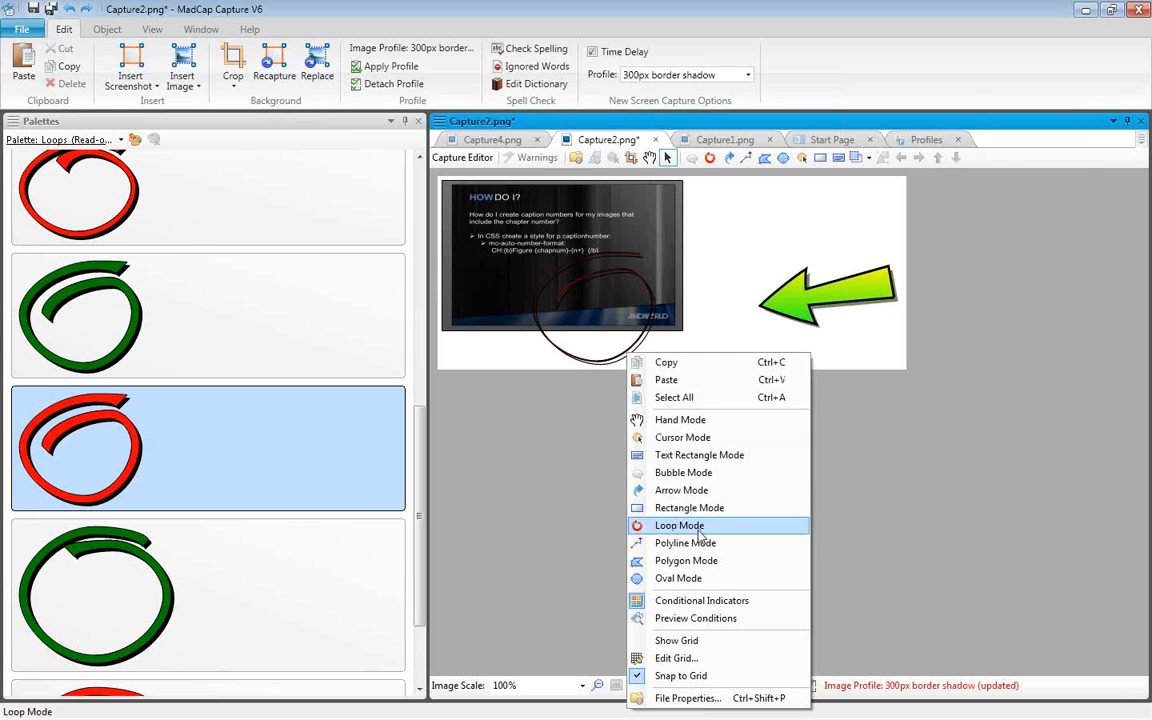
left_click(556, 347)
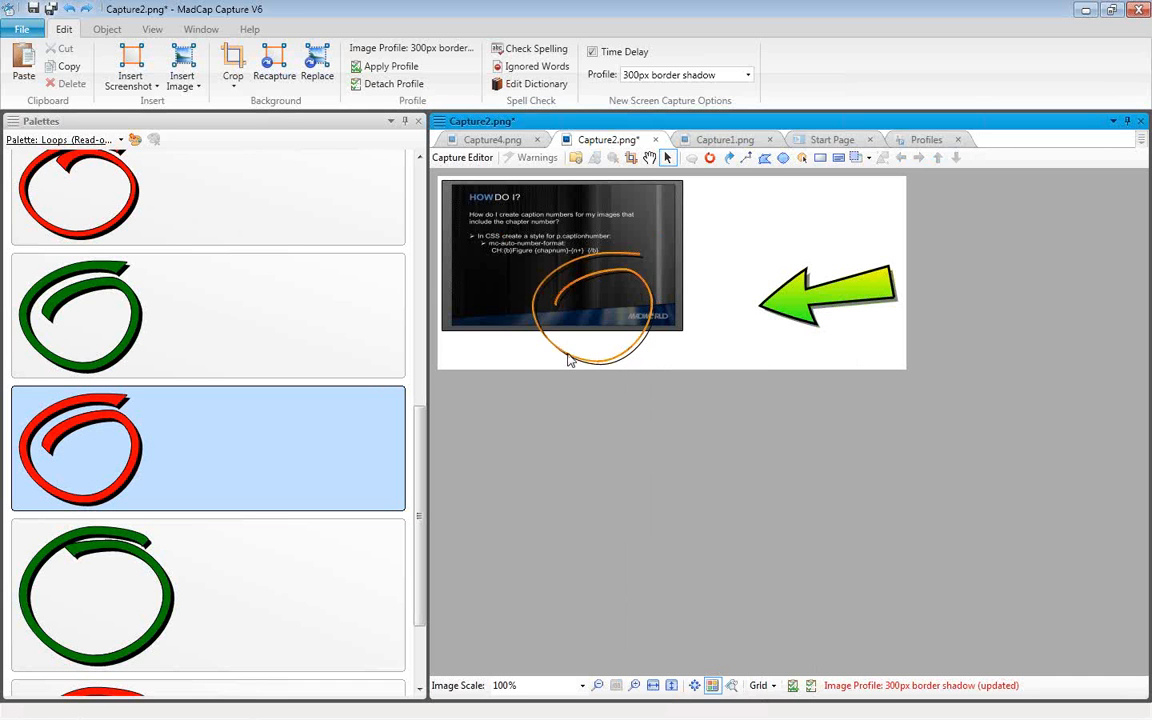
left_click(570, 362)
right_click(570, 361)
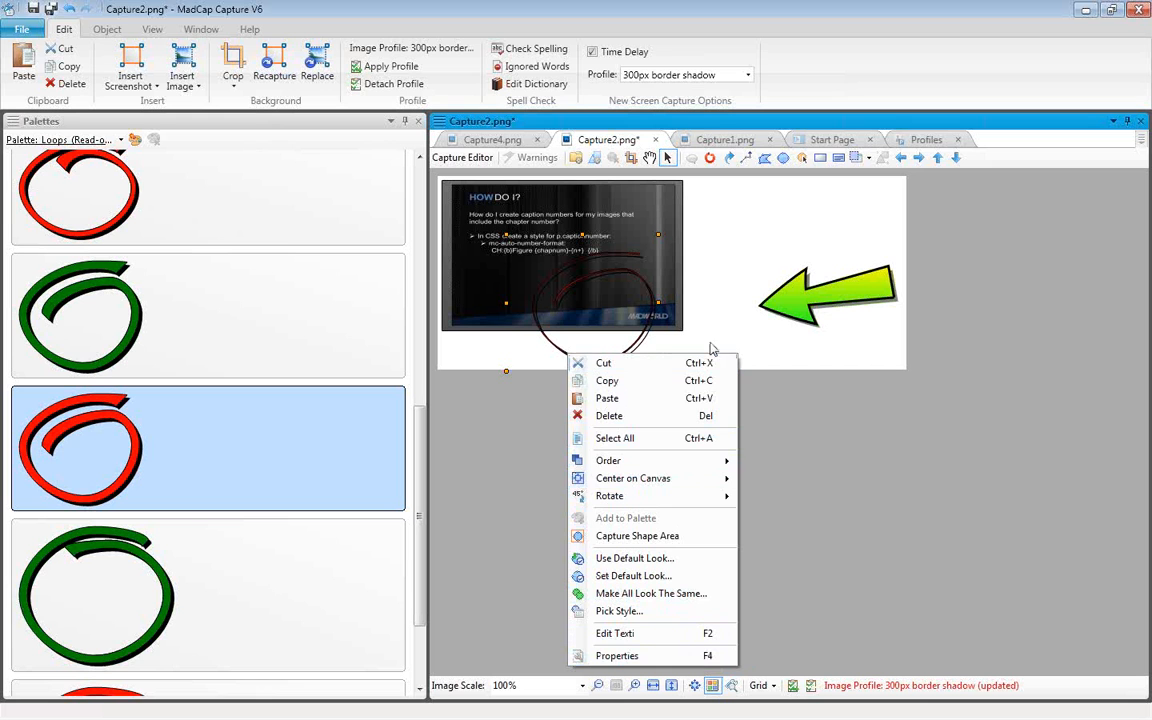
Switch to the custom palette listed after MyPalette and add the thinned loop to it
left_click(57, 141)
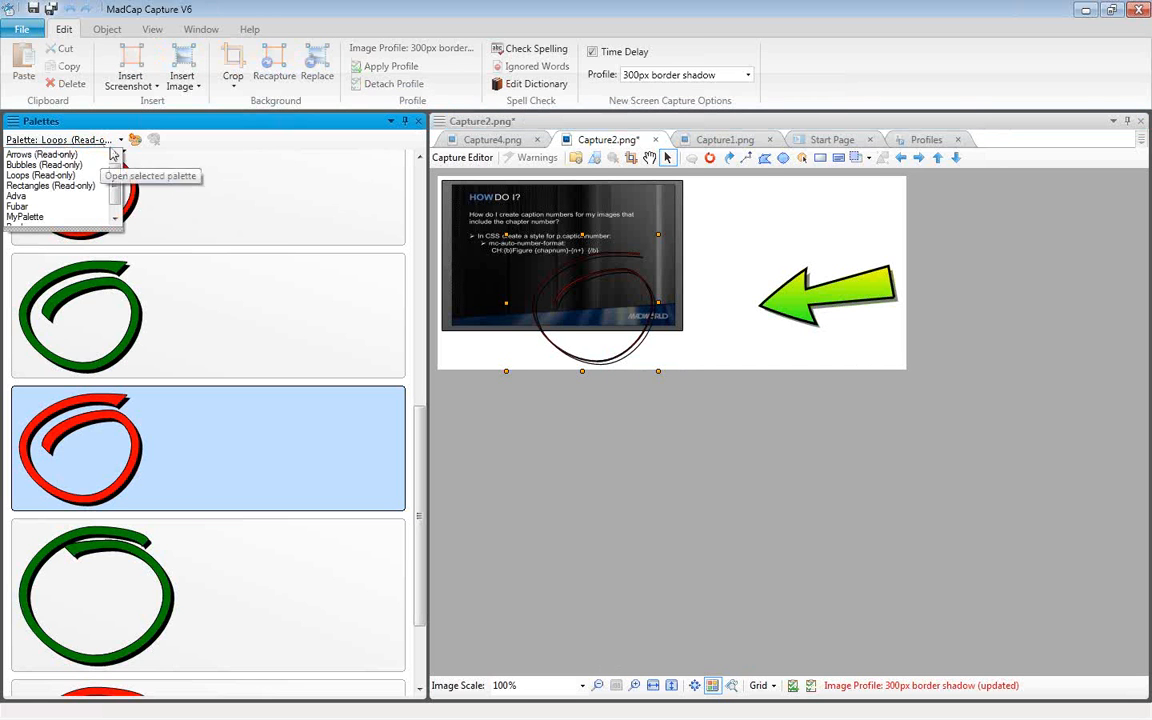
scroll(97, 217, "down", 1)
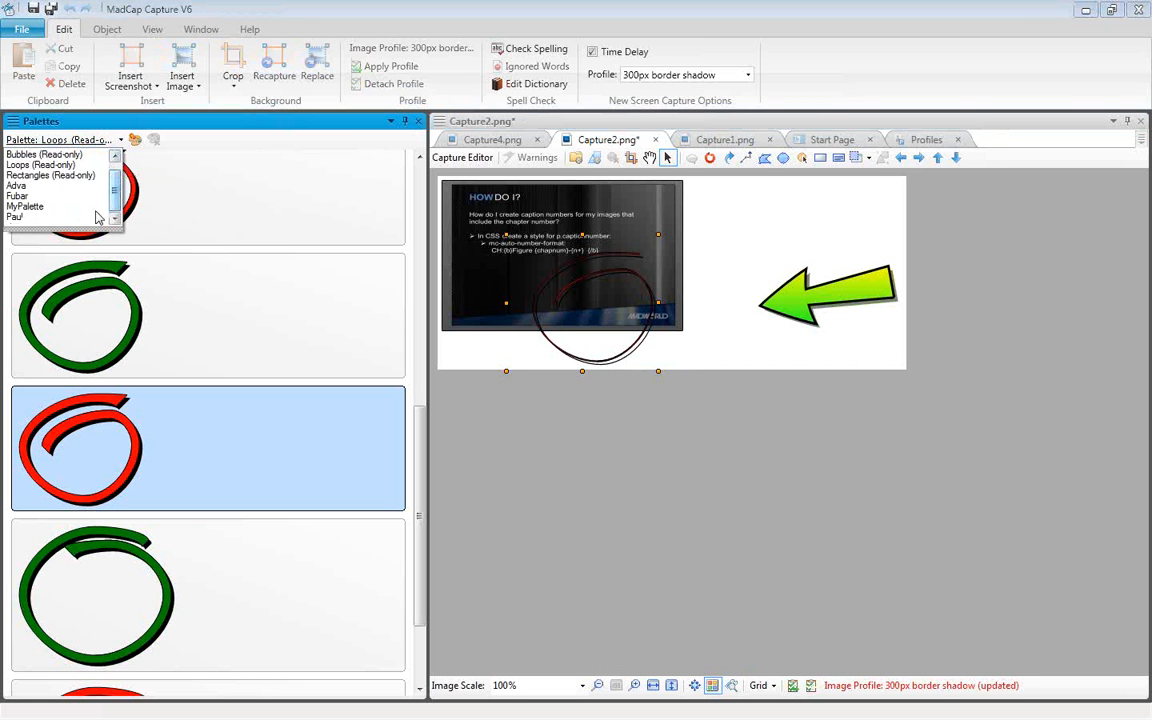
left_click(28, 215)
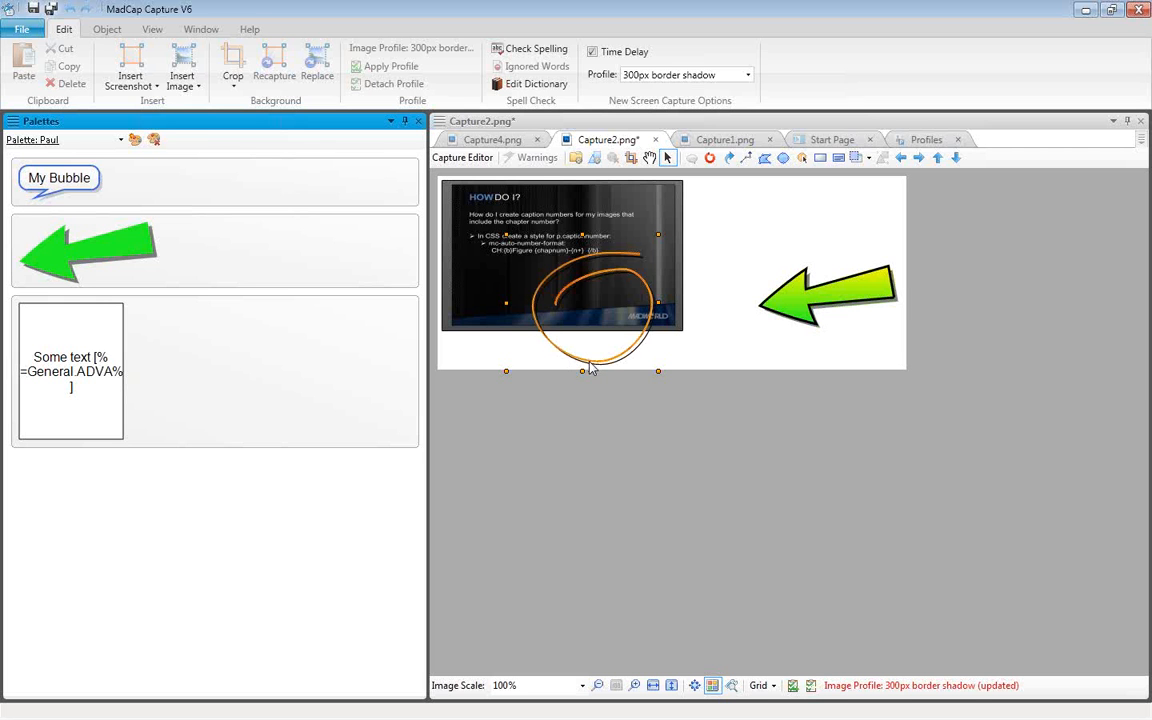
right_click(590, 368)
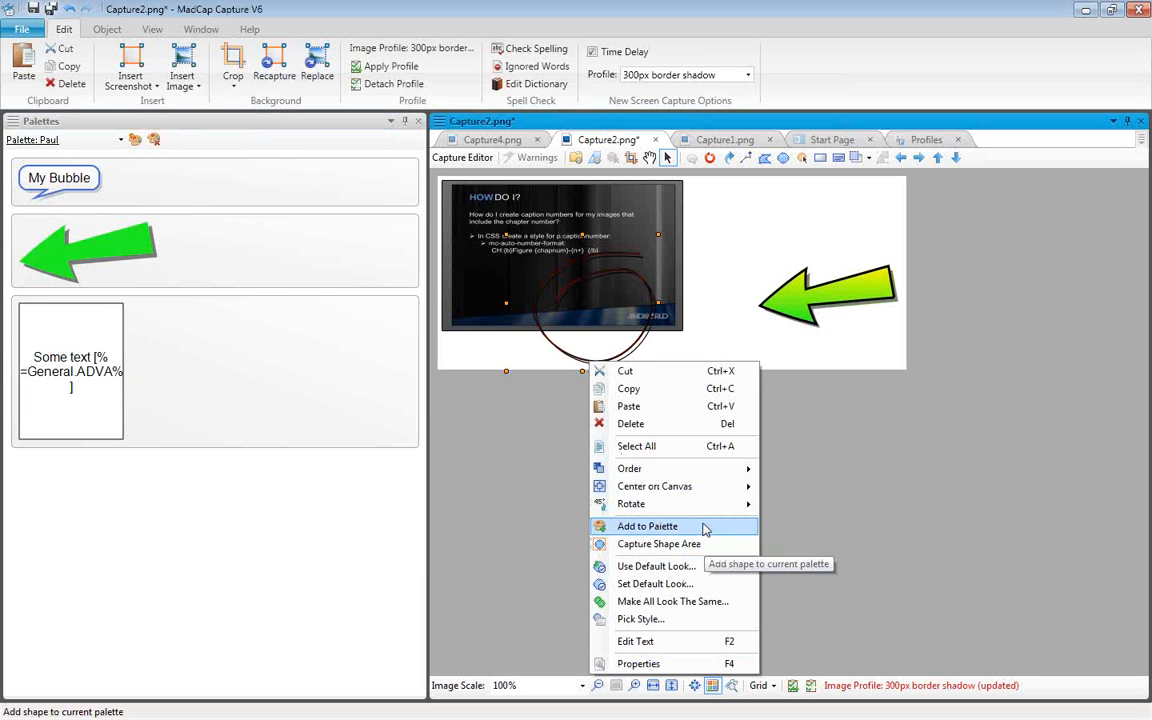
left_click(647, 526)
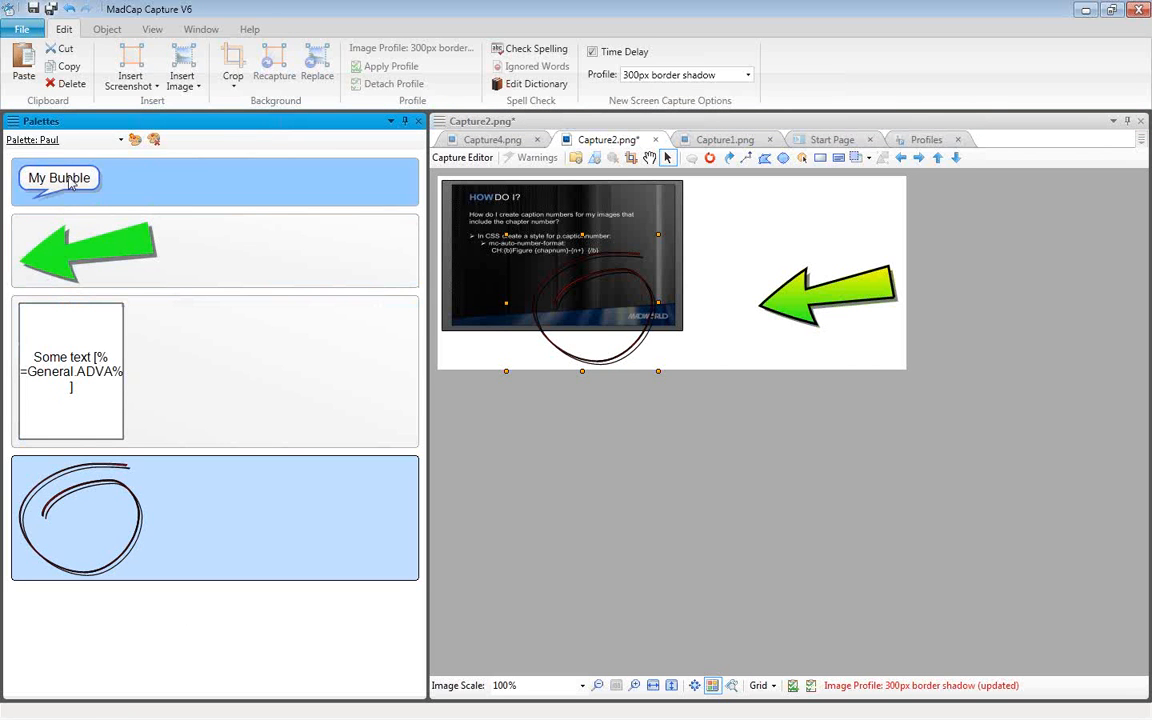
Switch back to MyPalette, saving the changes to the custom palette, and minimize the program window
left_click(121, 139)
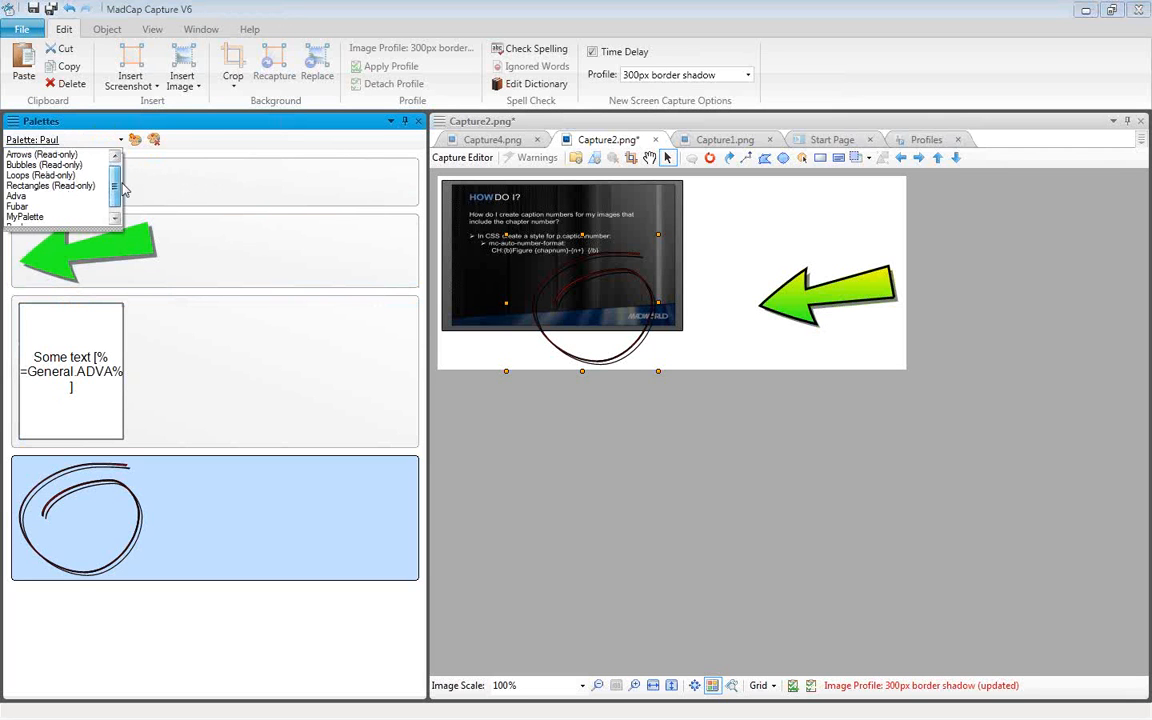
left_click_drag(116, 183, 117, 196)
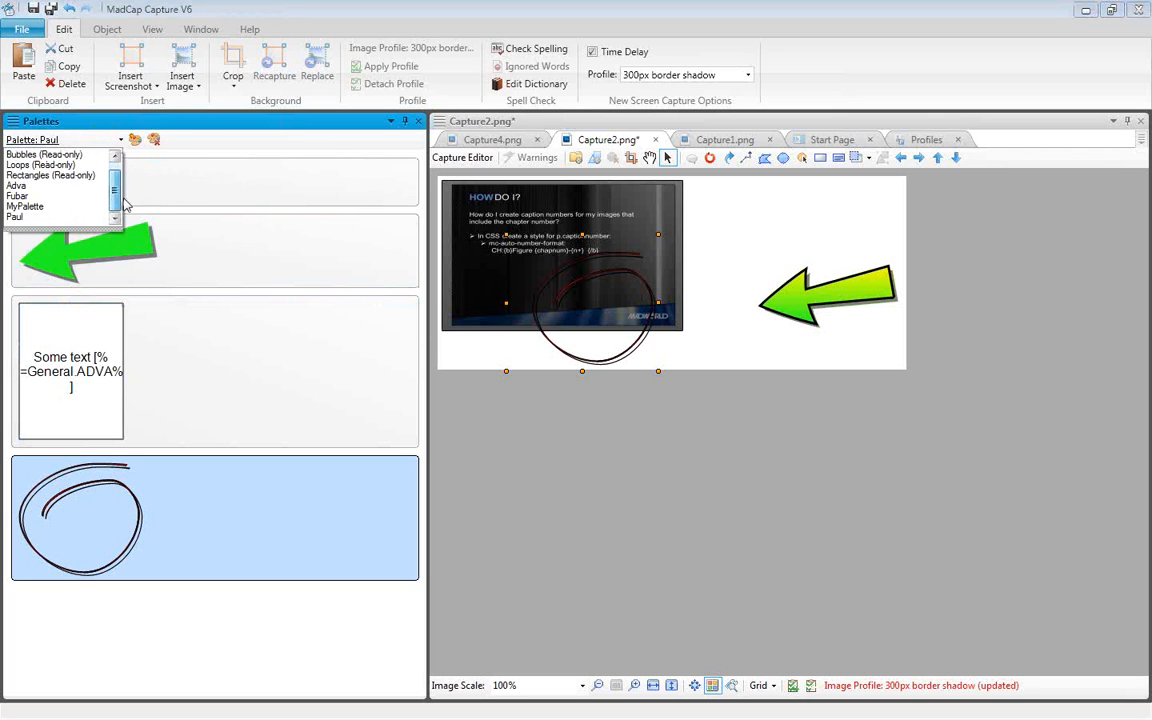
left_click(20, 205)
left_click(550, 438)
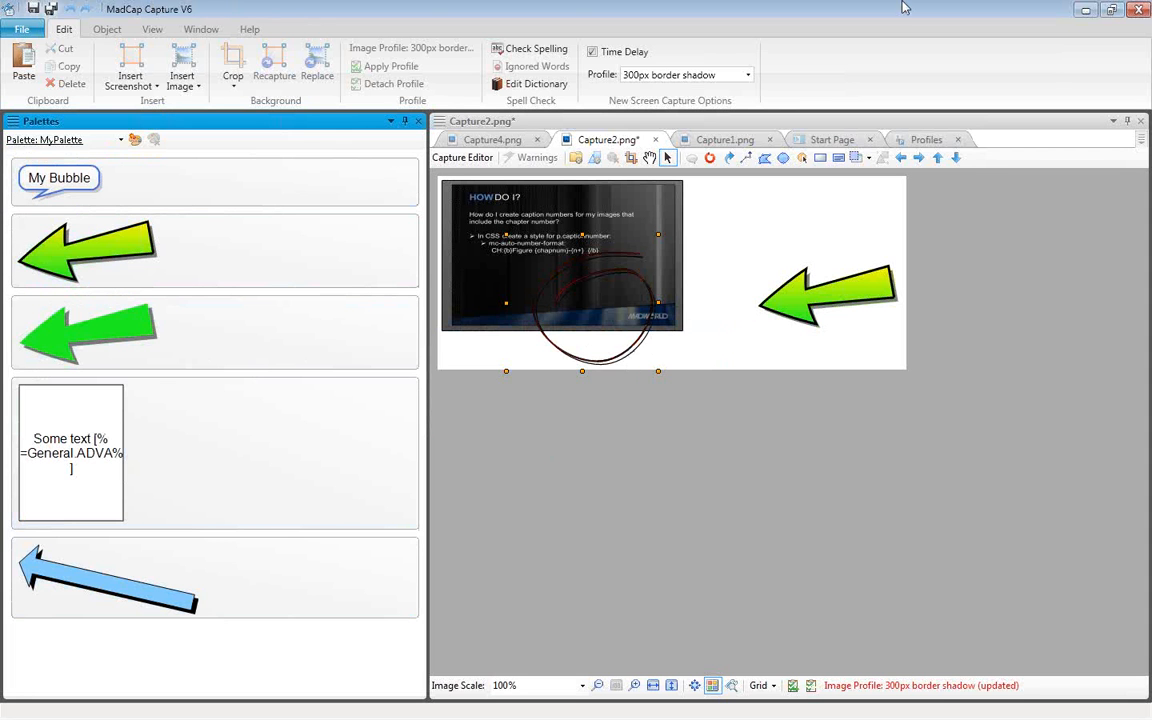
left_click(1084, 11)
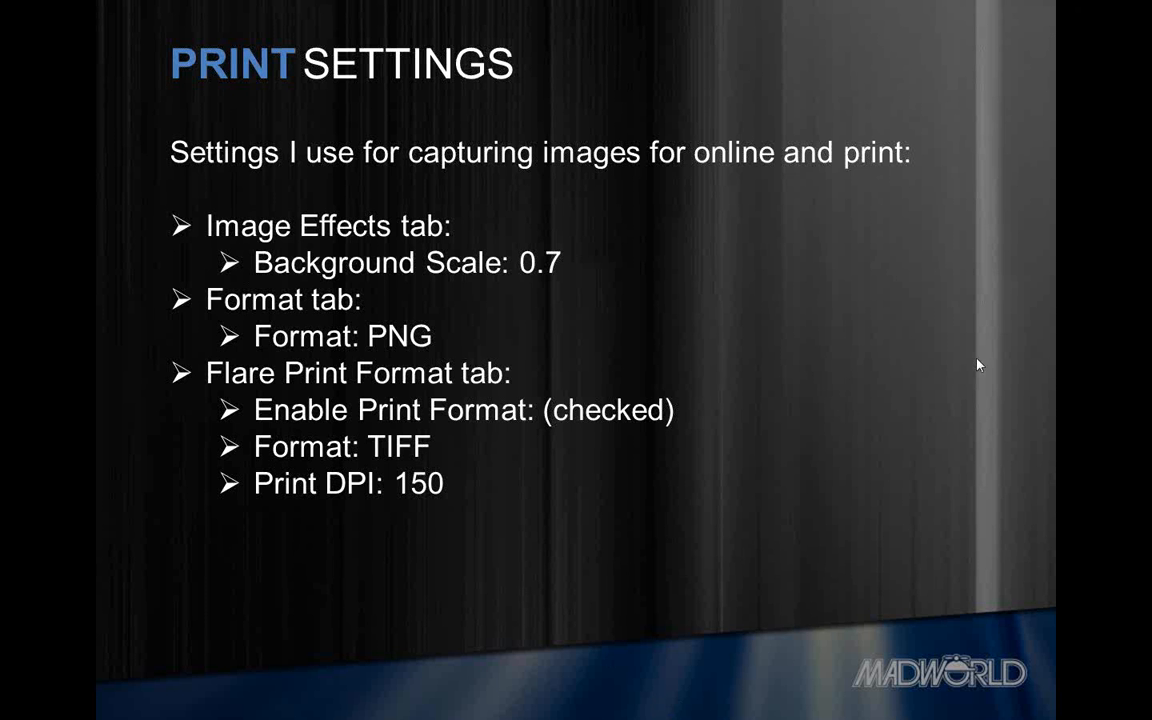